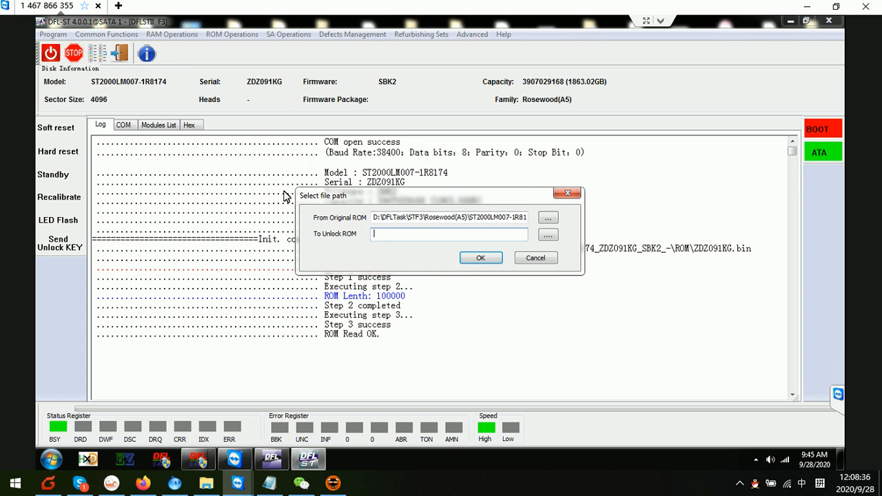
- Generate an unlocked copy of the original ROM, saved in the drive's ROM folder as UnlockZDZ091KG
{"action": "left_click", "coordinate": [549, 237]}
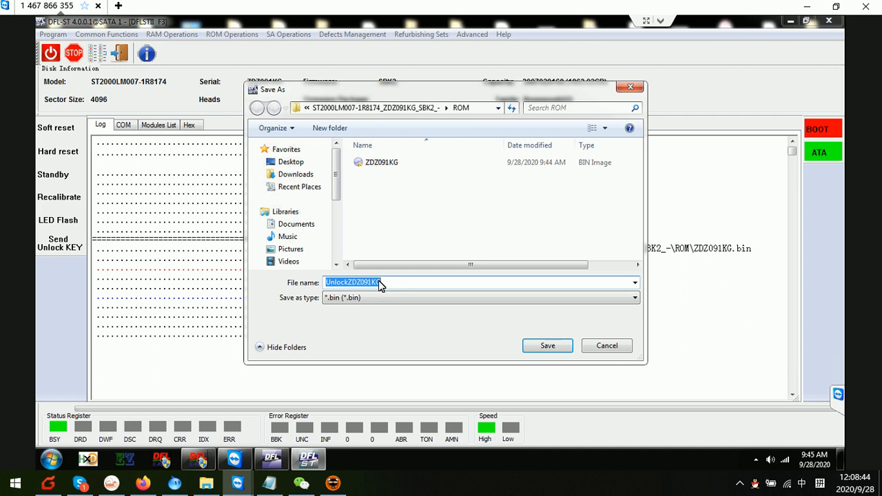
{"action": "left_click", "coordinate": [555, 350]}
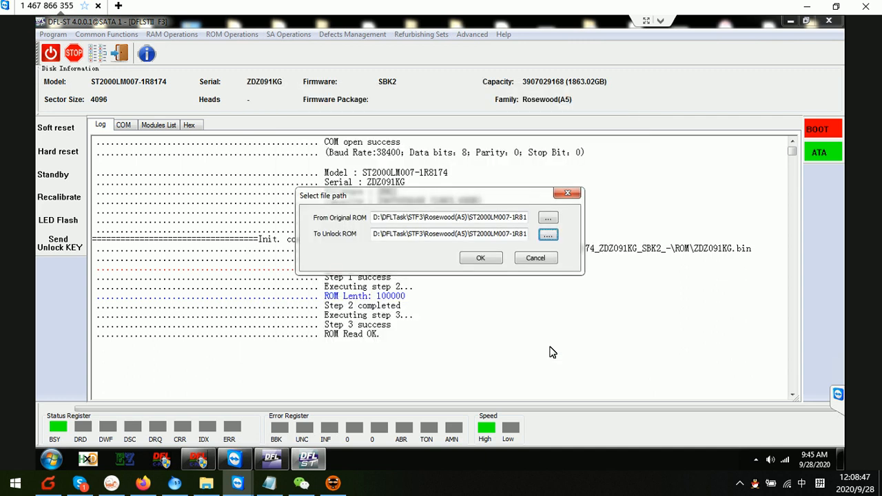
{"action": "left_click", "coordinate": [486, 258]}
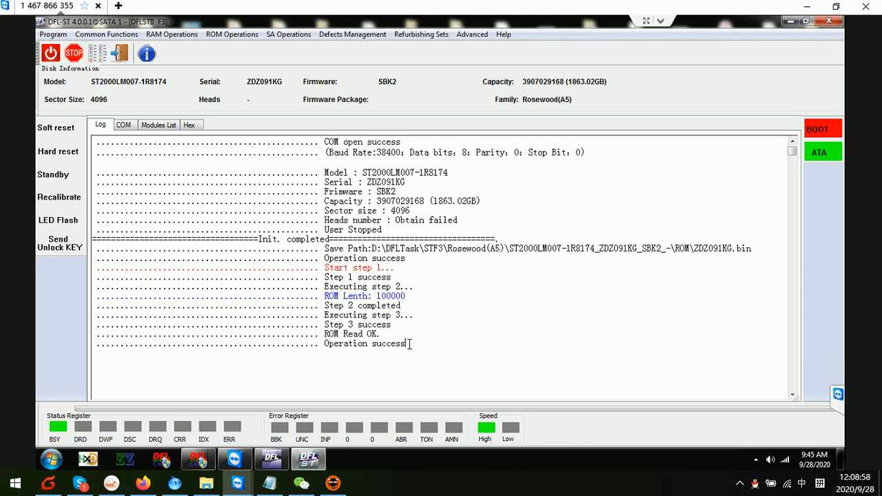
- Write UnlockZDZ091KG.bin to the drive's ROM with the preset write options and check the write result in the log
{"action": "left_click", "coordinate": [231, 36]}
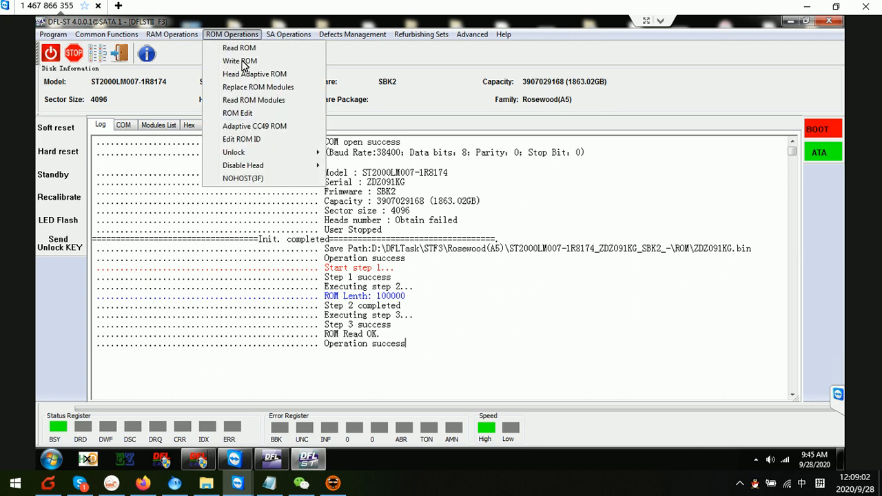
{"action": "left_click", "coordinate": [242, 62]}
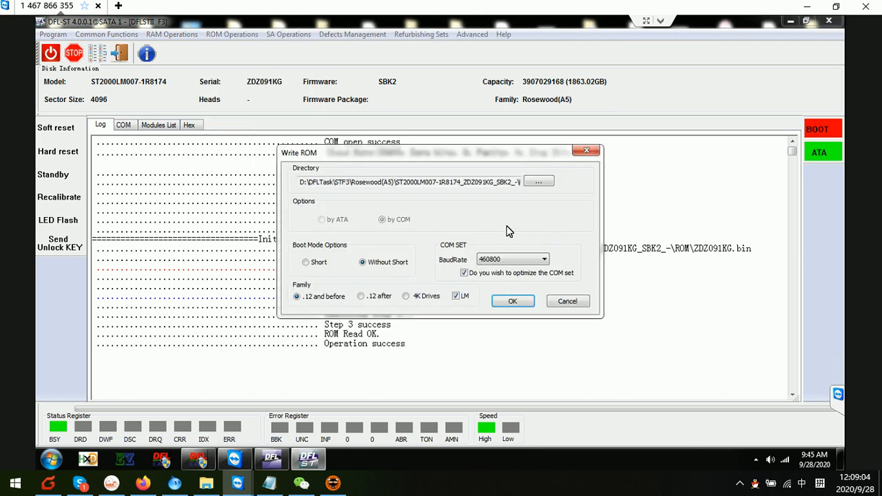
{"action": "left_click", "coordinate": [539, 183]}
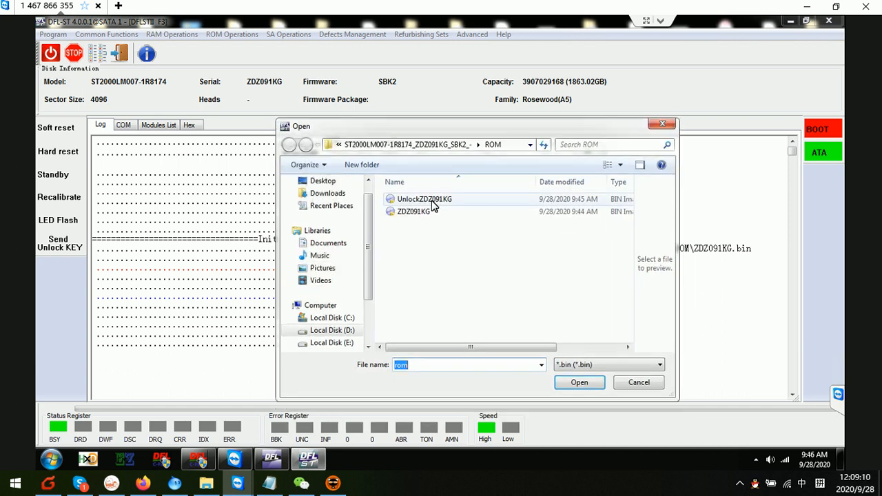
{"action": "double_click", "coordinate": [441, 200]}
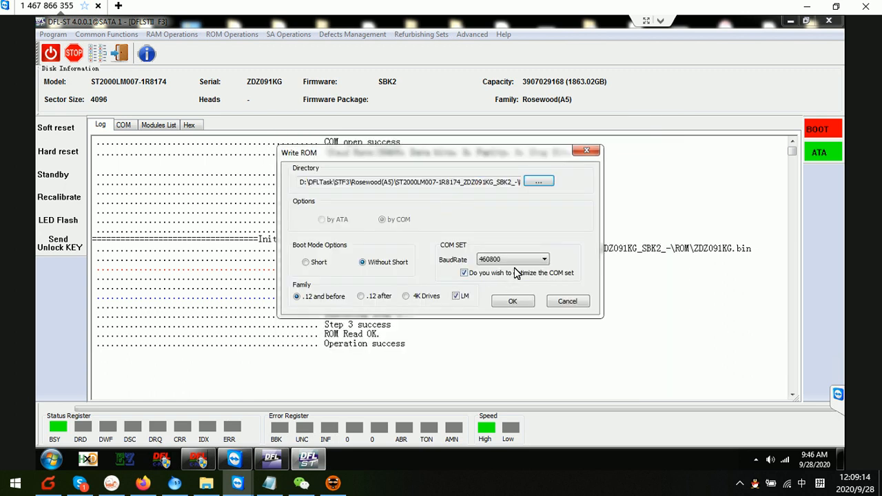
{"action": "left_click", "coordinate": [511, 301]}
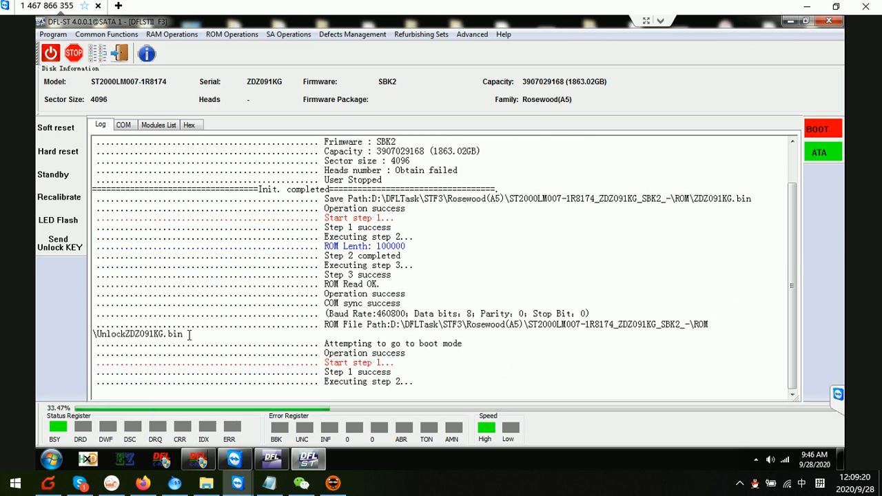
{"action": "left_click_drag", "start_coordinate": [182, 335], "coordinate": [88, 326]}
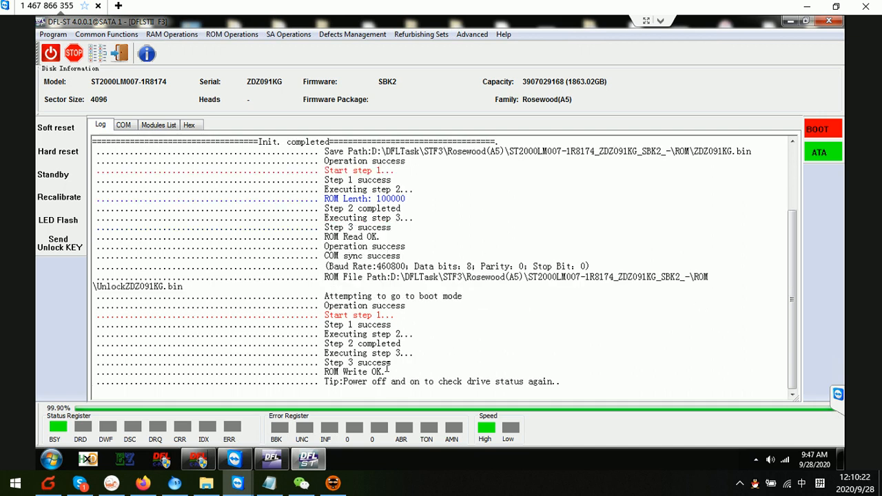
{"action": "left_click_drag", "start_coordinate": [384, 372], "coordinate": [302, 366]}
{"action": "left_click", "coordinate": [434, 355]}
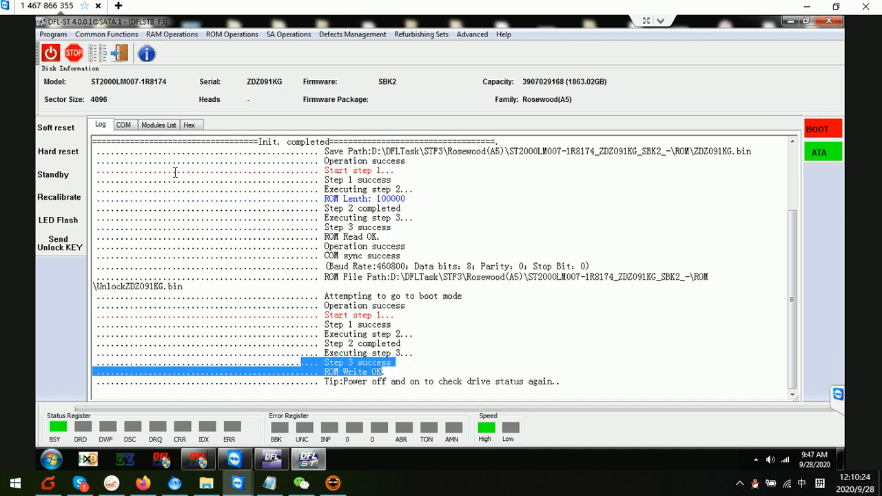
- Show the COM terminal, power the drive off and on, and send the unlock key to it
{"action": "left_click", "coordinate": [122, 125]}
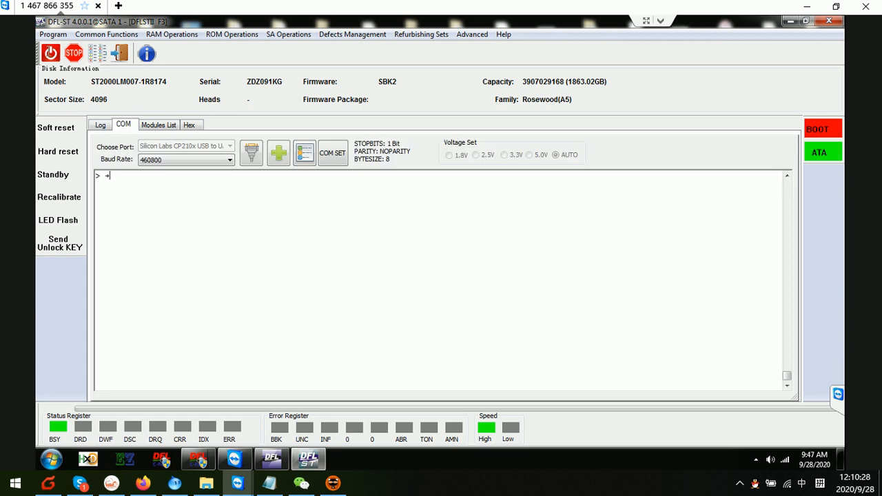
{"action": "left_click", "coordinate": [49, 53]}
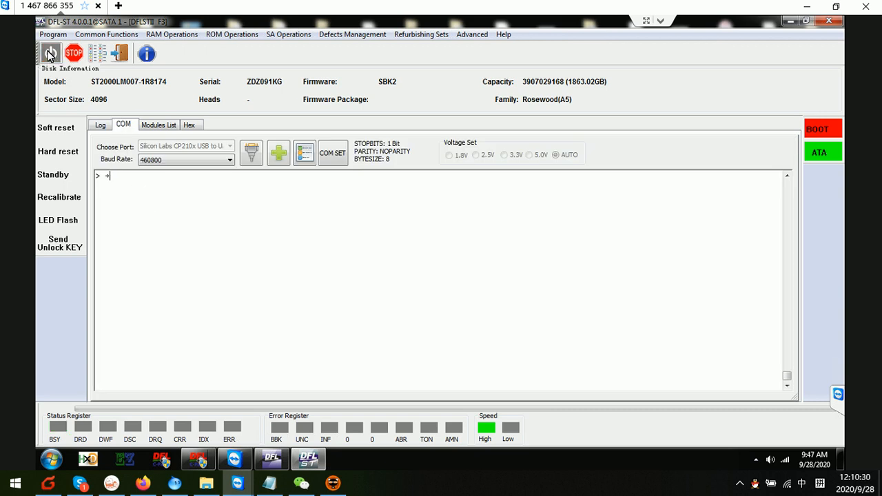
{"action": "left_click", "coordinate": [49, 54]}
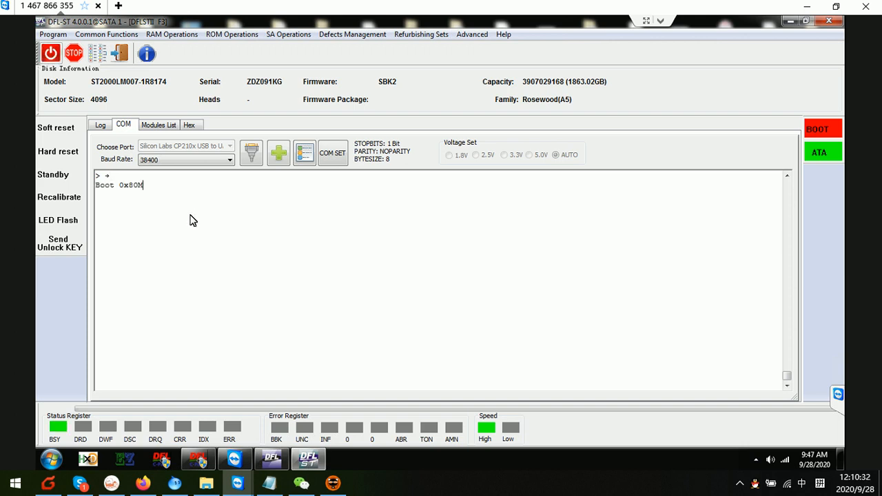
{"action": "left_click", "coordinate": [69, 250]}
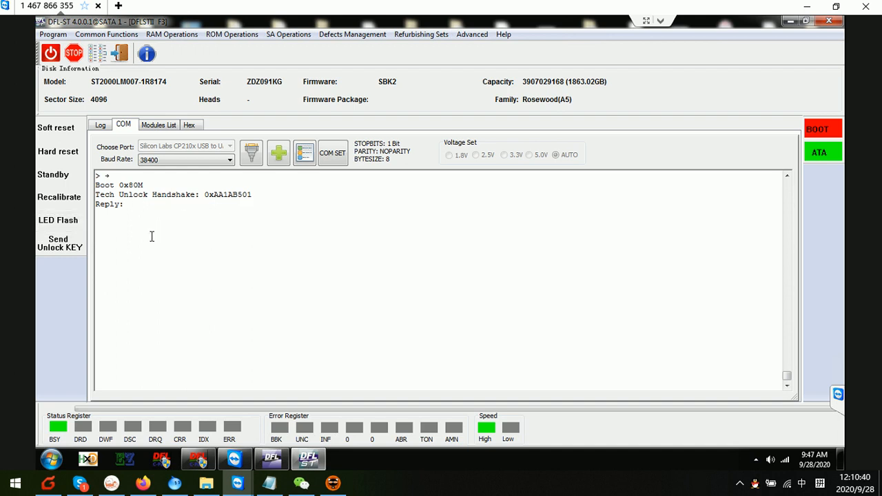
{"action": "left_click", "coordinate": [61, 245]}
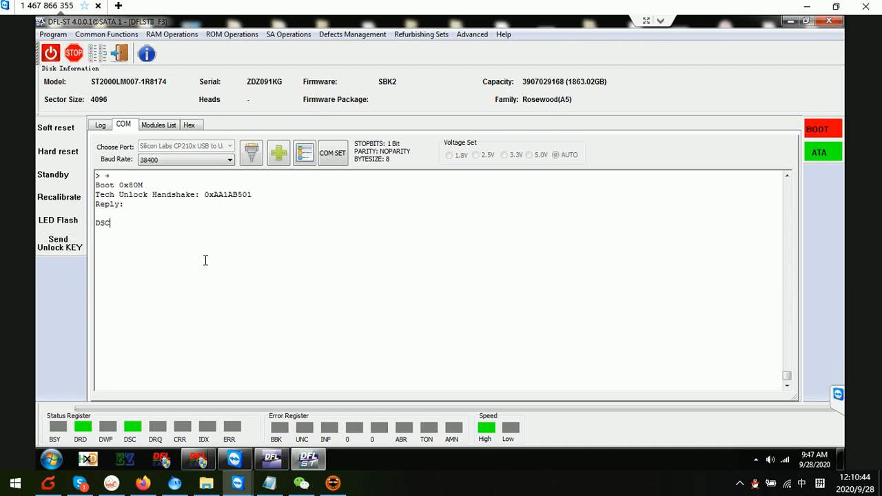
- Try to bring the drive's COM terminal into ASCII diagnostic mode with repeated ^z commands
{"action": "key", "text": "ctrl+z"}
{"action": "scroll", "coordinate": [145, 232], "scroll_direction": "up", "scroll_amount": 8}
{"action": "scroll", "coordinate": [204, 328], "scroll_direction": "down", "scroll_amount": 1}
{"action": "scroll", "coordinate": [204, 328], "scroll_direction": "down", "scroll_amount": 5}
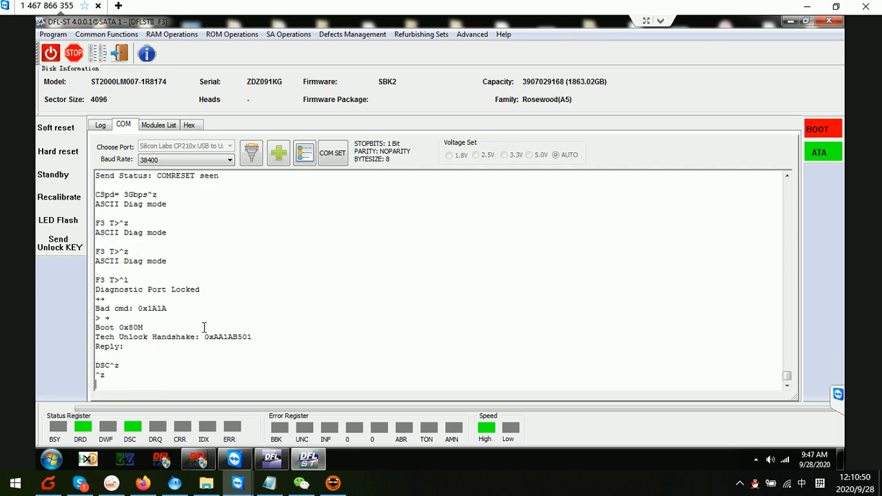
{"action": "right_click", "coordinate": [195, 252]}
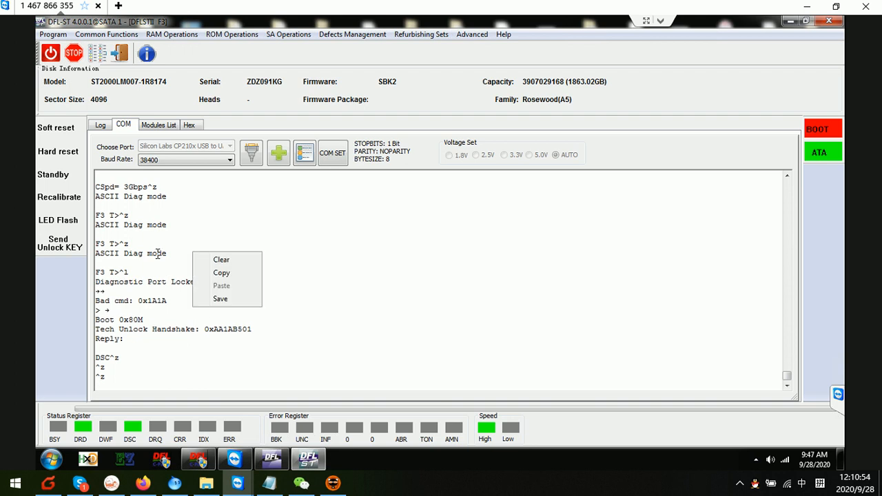
{"action": "left_click", "coordinate": [147, 350]}
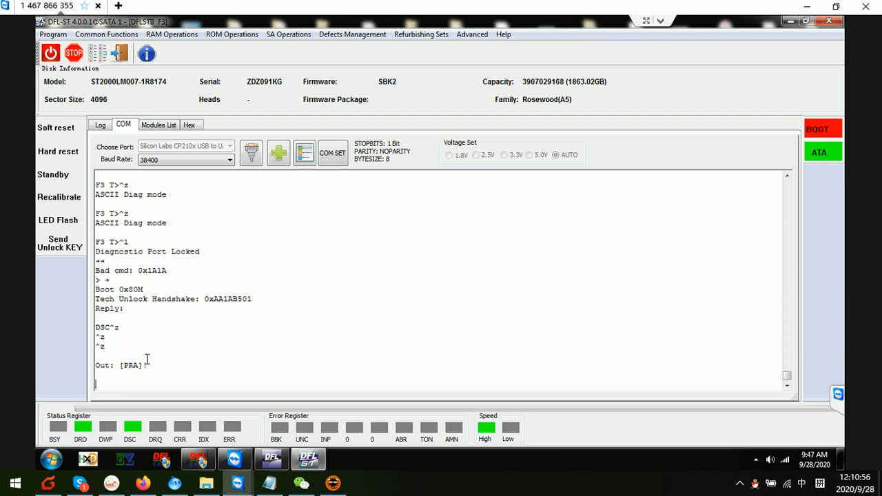
{"action": "key", "text": "ctrl+z"}
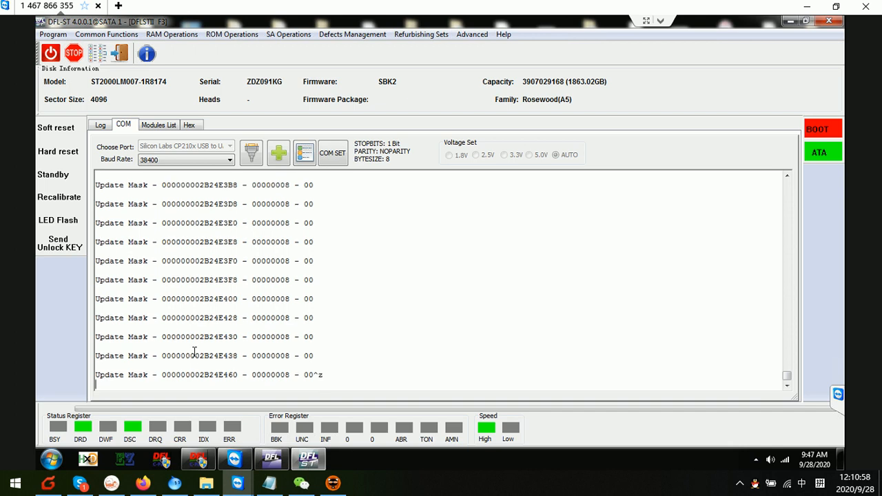
{"action": "key", "text": "ctrl+z"}
{"action": "key", "text": "ctrl+z"}
{"action": "key", "text": "ctrl+z"}
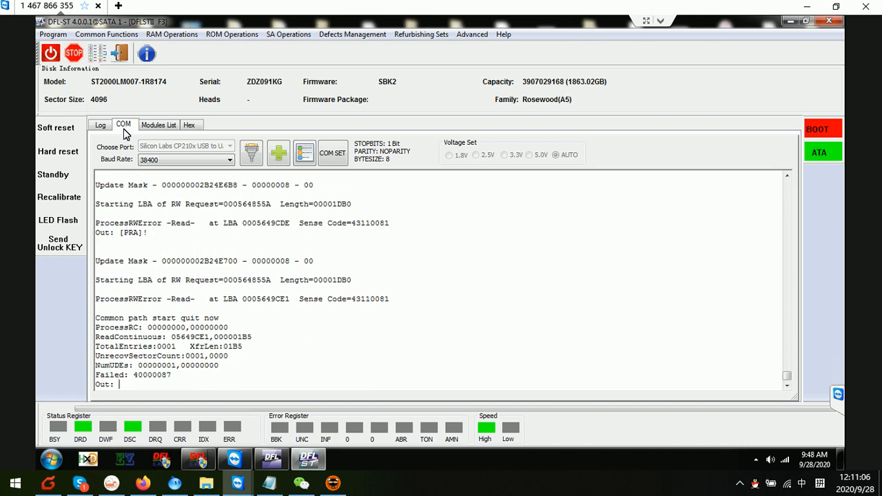
- Check the log for the unlock status and retry the ^z diagnostic command in the COM terminal
{"action": "left_click", "coordinate": [100, 126]}
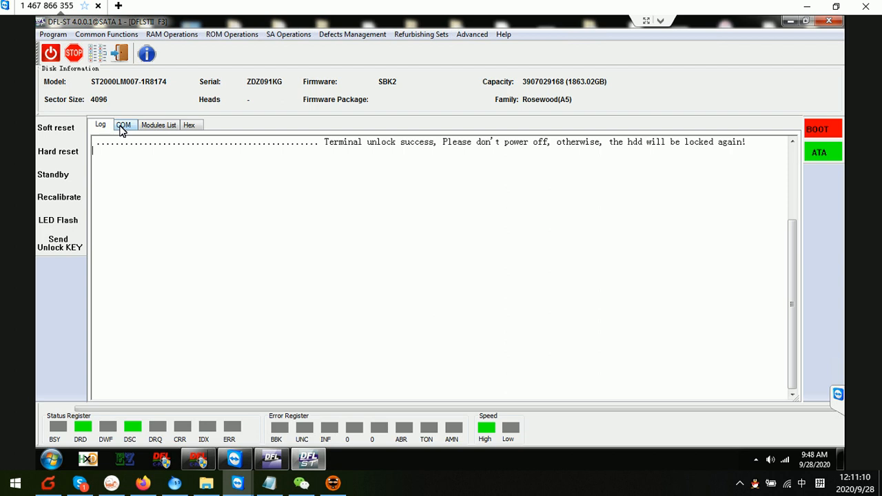
{"action": "left_click", "coordinate": [121, 130]}
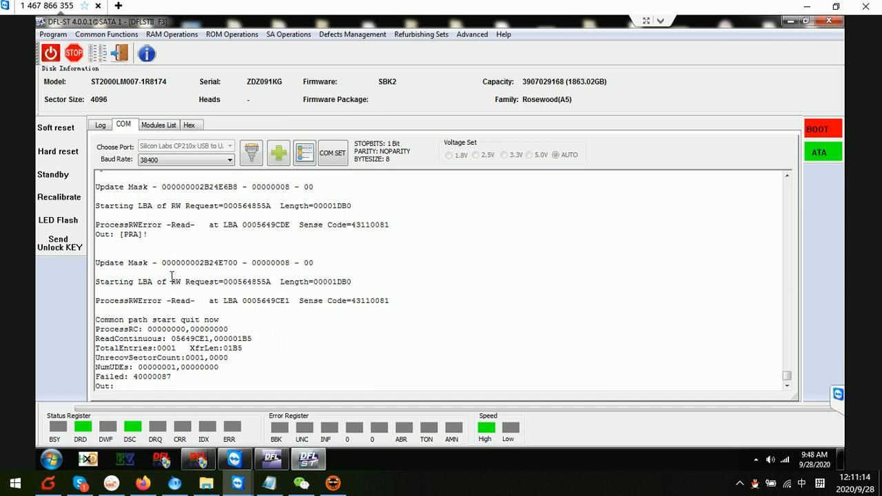
{"action": "scroll", "coordinate": [182, 255], "scroll_direction": "up", "scroll_amount": 3}
{"action": "scroll", "coordinate": [182, 255], "scroll_direction": "up", "scroll_amount": 2}
{"action": "key", "text": "ctrl+z"}
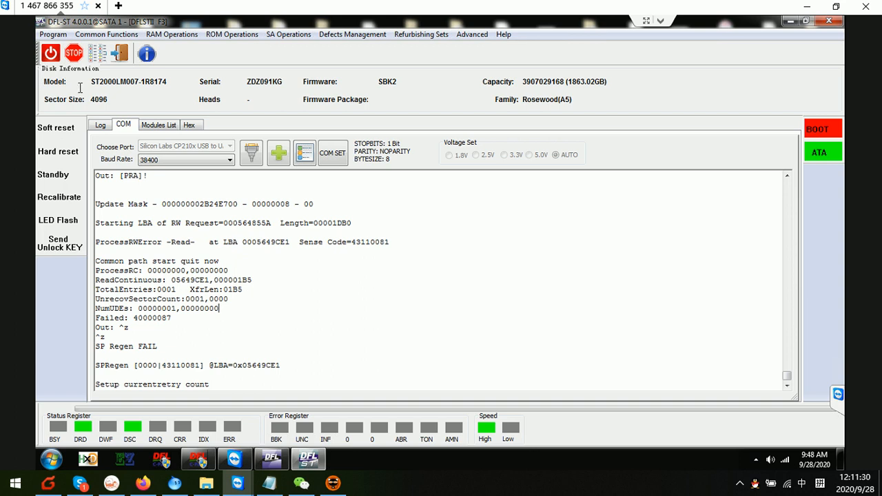
- Power-cycle the drive, clear the terminal output while it is off, and send the unlock key again
{"action": "left_click", "coordinate": [50, 59]}
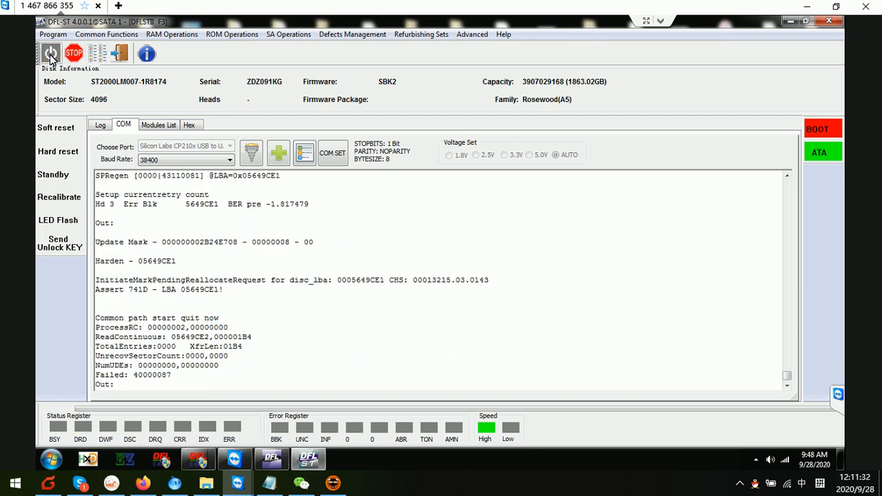
{"action": "right_click", "coordinate": [200, 244]}
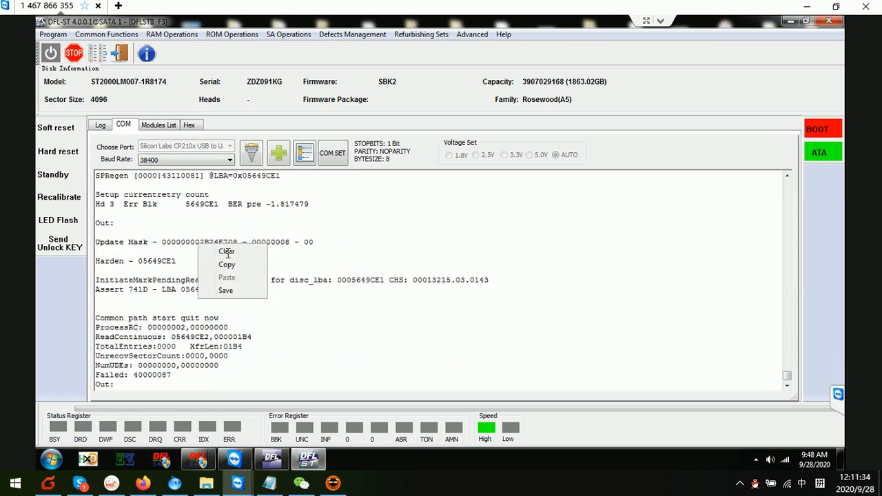
{"action": "left_click", "coordinate": [228, 251]}
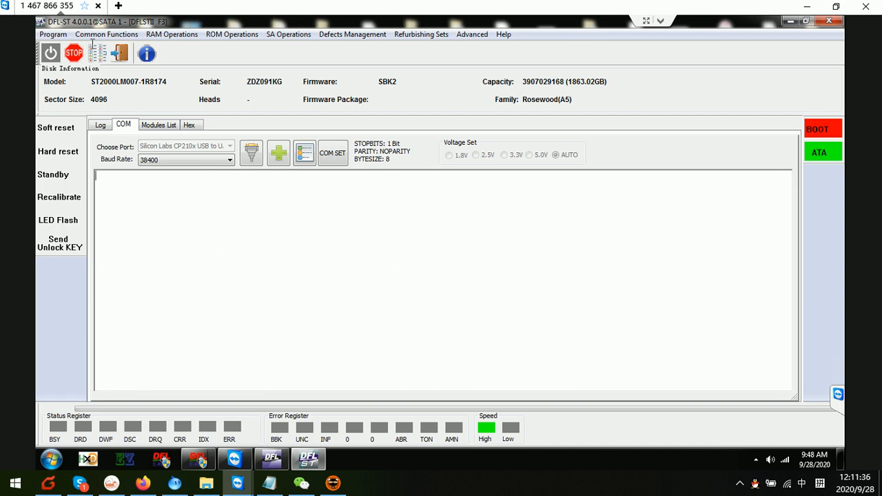
{"action": "left_click", "coordinate": [50, 55]}
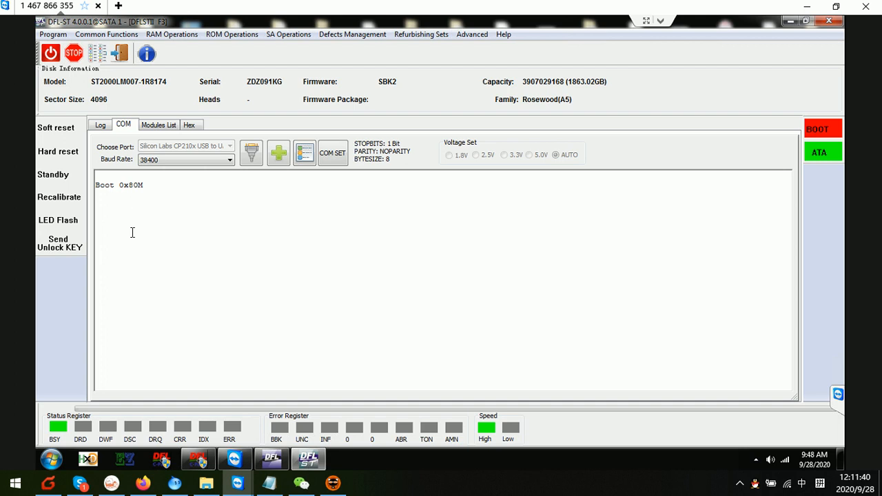
{"action": "left_click", "coordinate": [58, 247]}
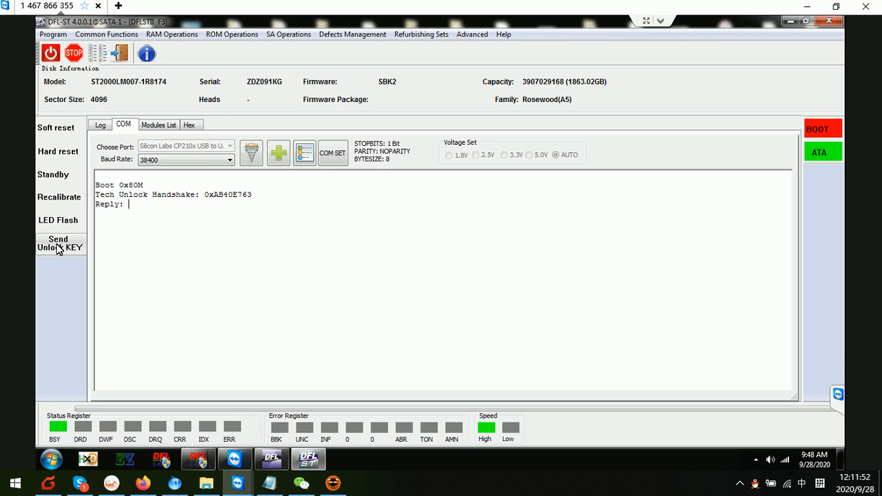
{"action": "left_click", "coordinate": [59, 249]}
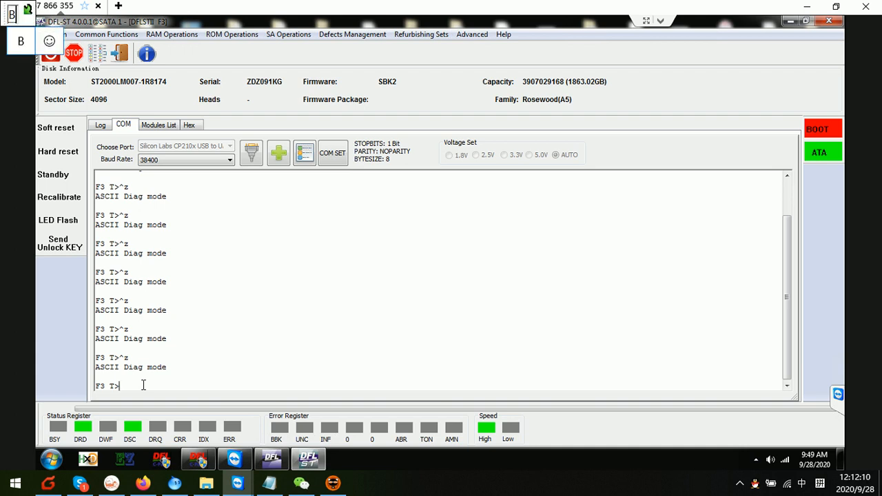
{"action": "key", "text": "shift"}
{"action": "type", "text": "B460"}
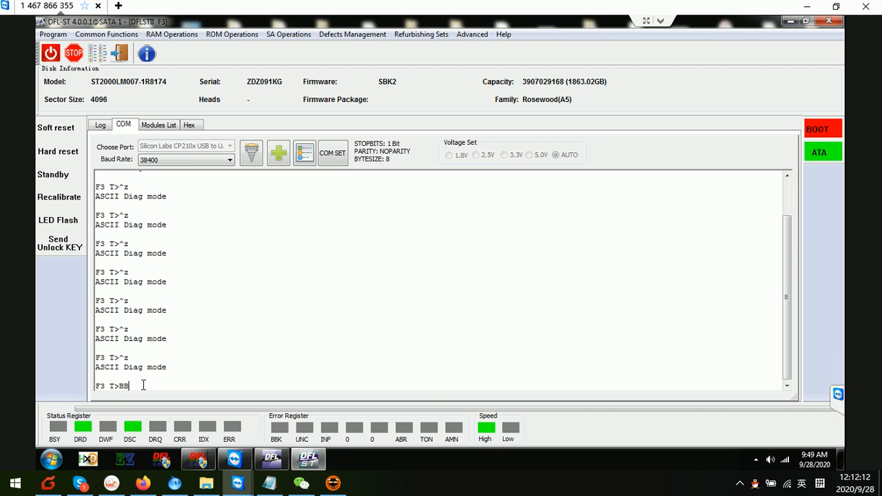
{"action": "key", "text": "BackSpace"}
{"action": "key", "text": "BackSpace"}
{"action": "key", "text": "BackSpace"}
{"action": "key", "text": "BackSpace"}
{"action": "key", "text": "BackSpace"}
{"action": "key", "text": "BackSpace"}
{"action": "key", "text": "BackSpace"}
{"action": "type", "text": "T>"}
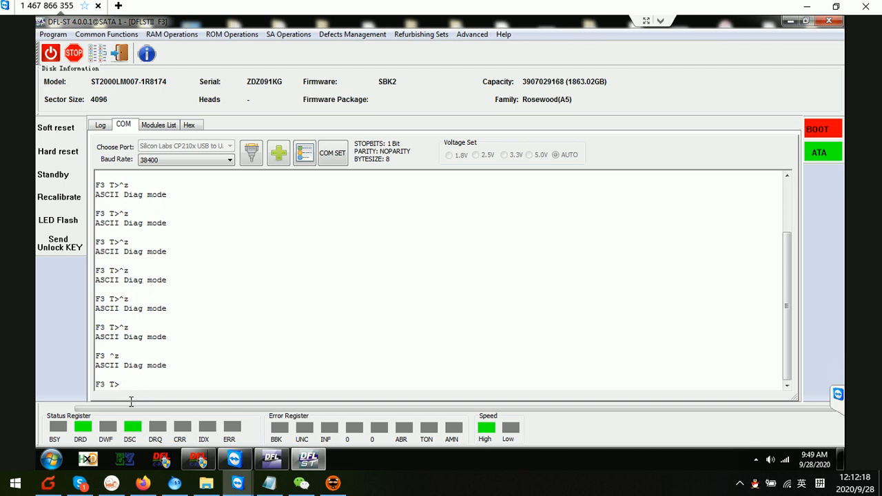
- Send the B460800 command at the F3 T> prompt, close the COM port and set its baud rate to 460800
{"action": "type", "text": "B460800"}
{"action": "key", "text": "Return"}
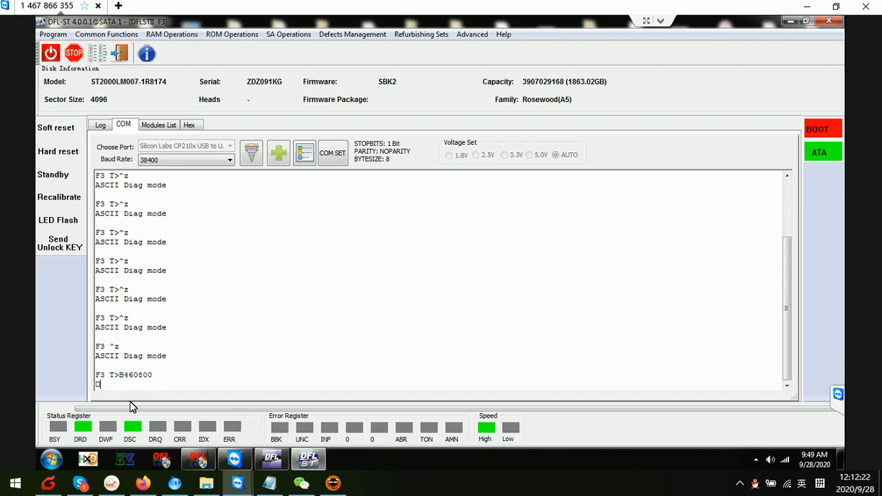
{"action": "left_click", "coordinate": [250, 153]}
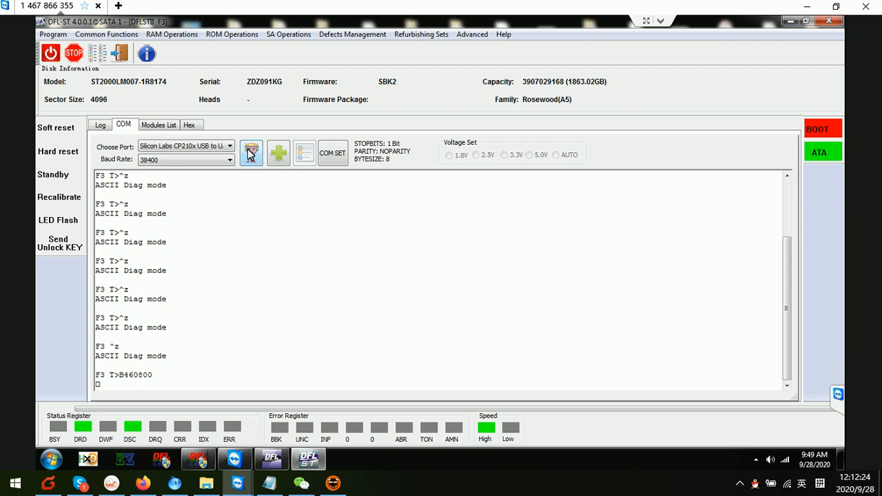
{"action": "left_click", "coordinate": [227, 161]}
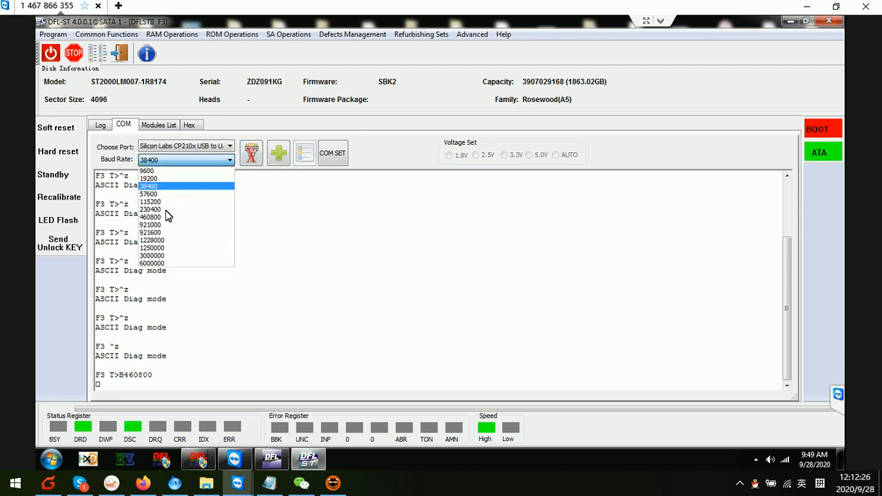
{"action": "left_click", "coordinate": [158, 218]}
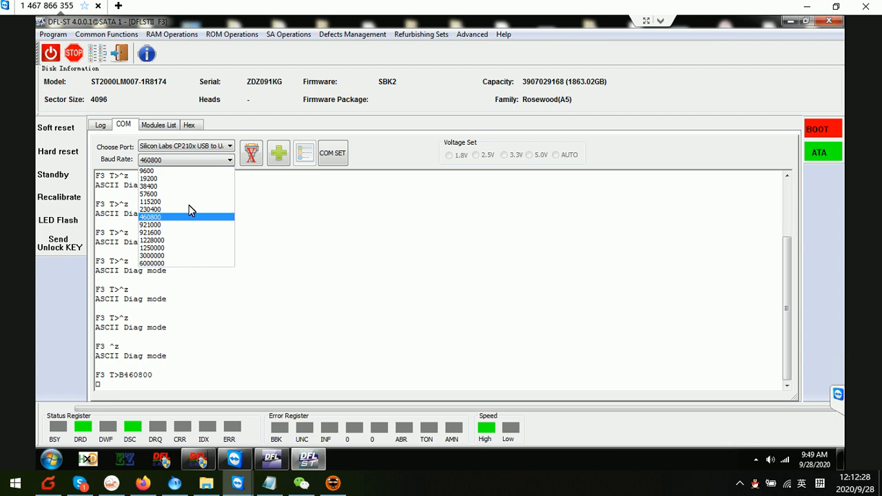
- Reopen the COM port at 460800 baud and send ^z in the terminal
{"action": "left_click", "coordinate": [251, 160]}
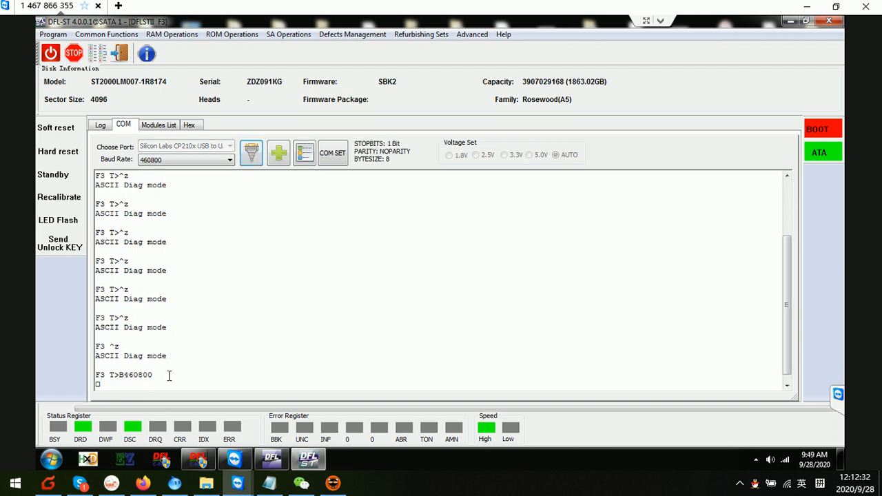
{"action": "key", "text": "ctrl+z"}
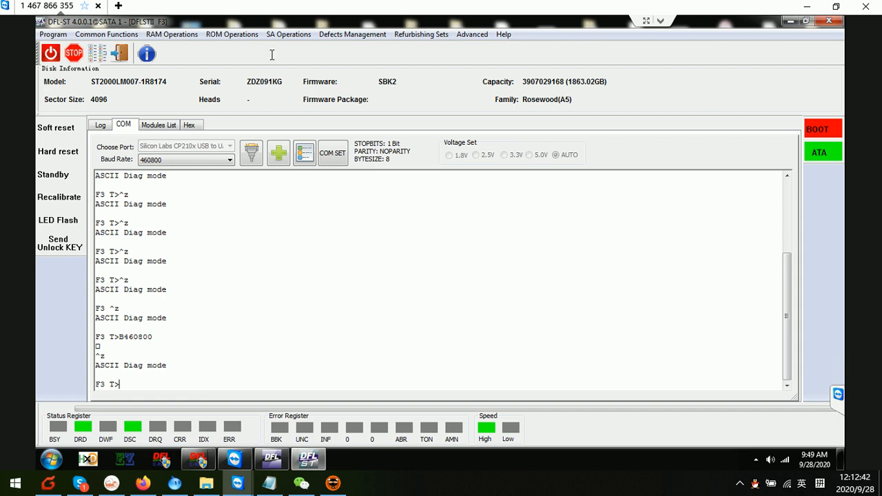
- Open the SYS file editor and read the SYS file with File ID 35 and Volume 3 over COM
{"action": "left_click", "coordinate": [292, 38]}
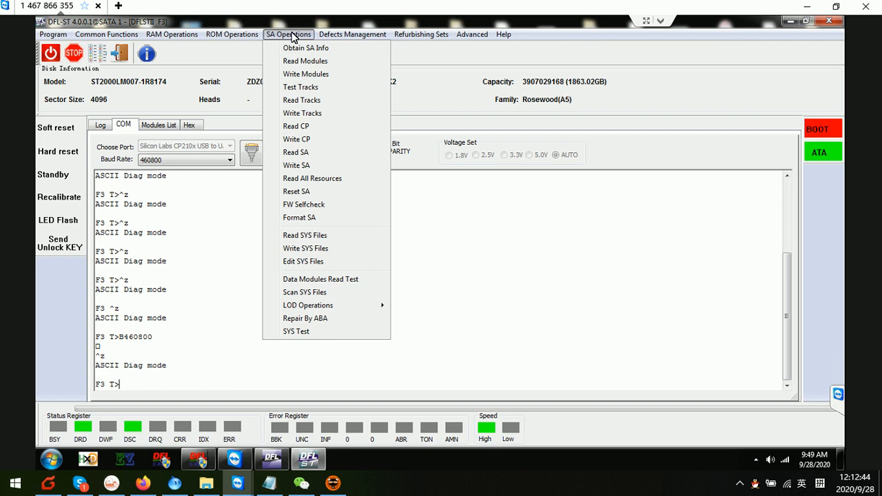
{"action": "left_click", "coordinate": [302, 263]}
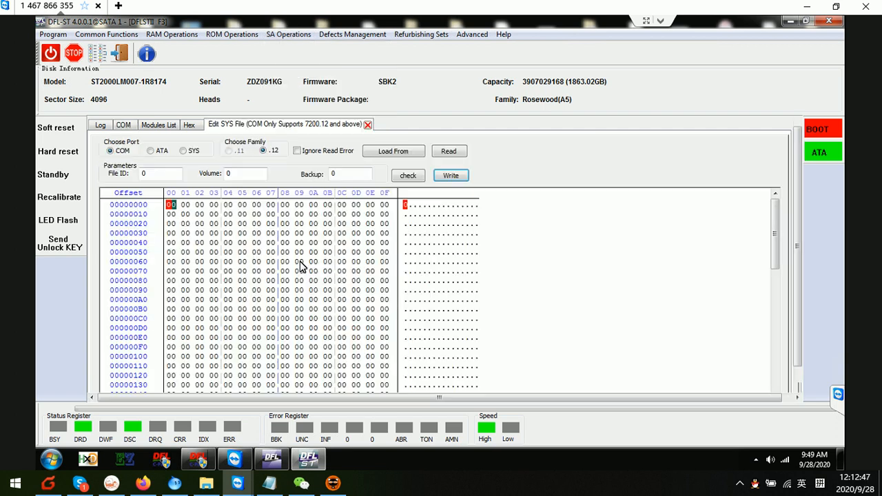
{"action": "left_click", "coordinate": [152, 177]}
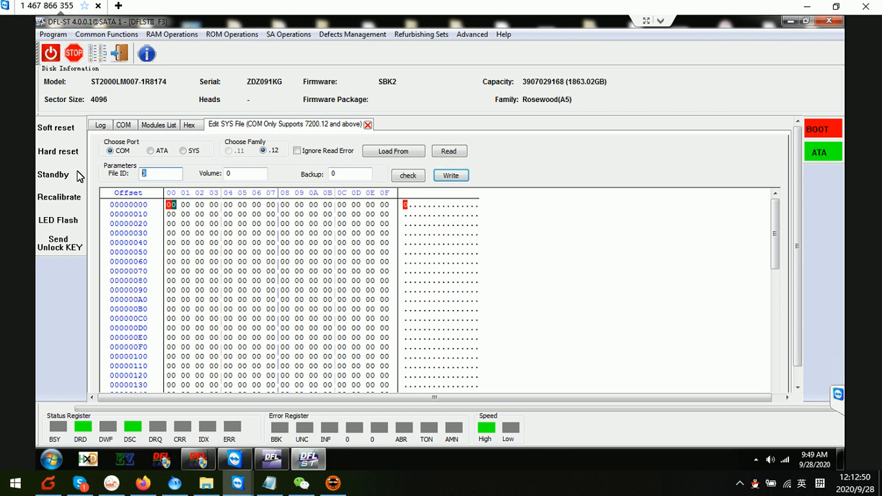
{"action": "type", "text": "35"}
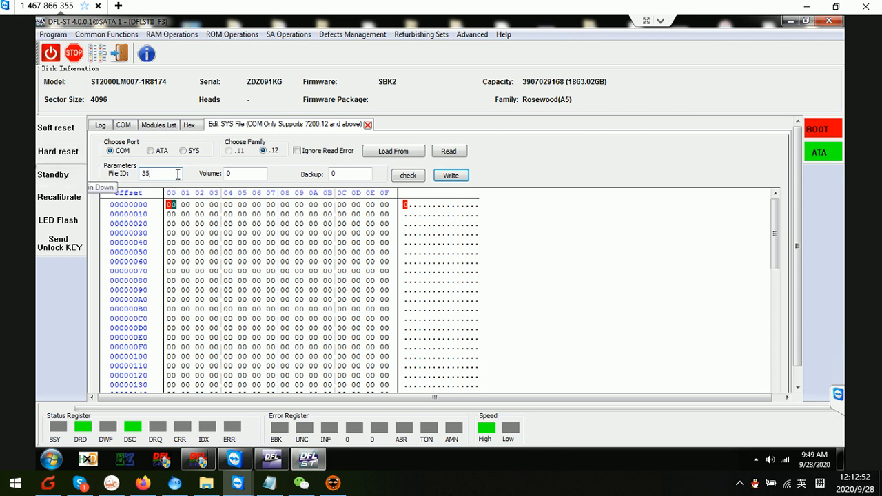
{"action": "left_click", "coordinate": [239, 175]}
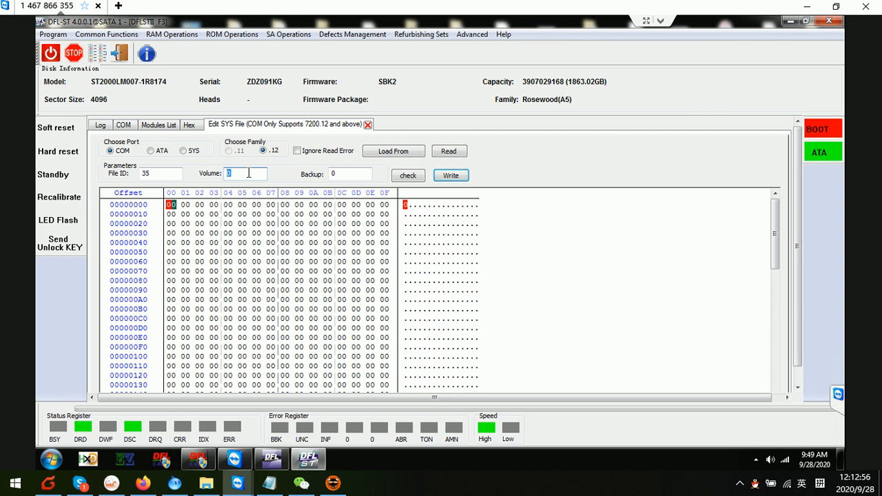
{"action": "type", "text": "3"}
{"action": "left_click", "coordinate": [450, 151]}
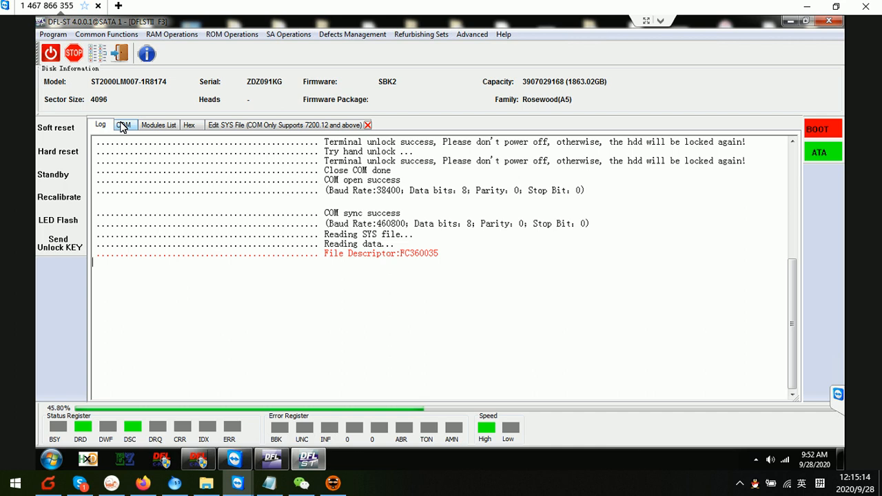
- Check the COM terminal and the log for the SYS file read, dismiss the color scheme prompt and return to the editor
{"action": "left_click", "coordinate": [122, 125]}
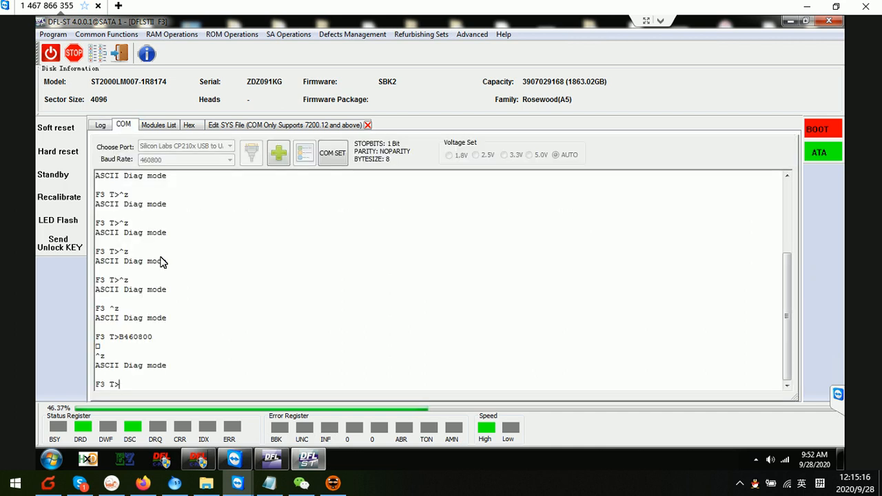
{"action": "scroll", "coordinate": [161, 257], "scroll_direction": "up", "scroll_amount": 5}
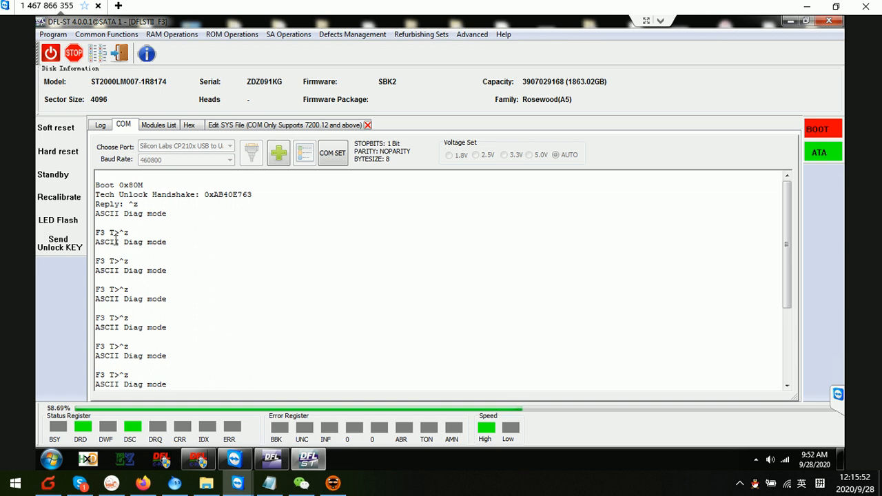
{"action": "scroll", "coordinate": [146, 304], "scroll_direction": "down", "scroll_amount": 1}
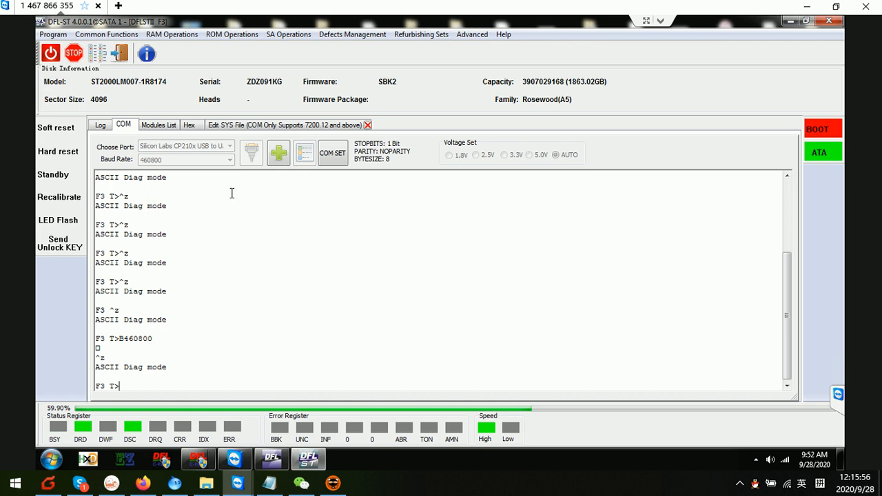
{"action": "left_click", "coordinate": [273, 127]}
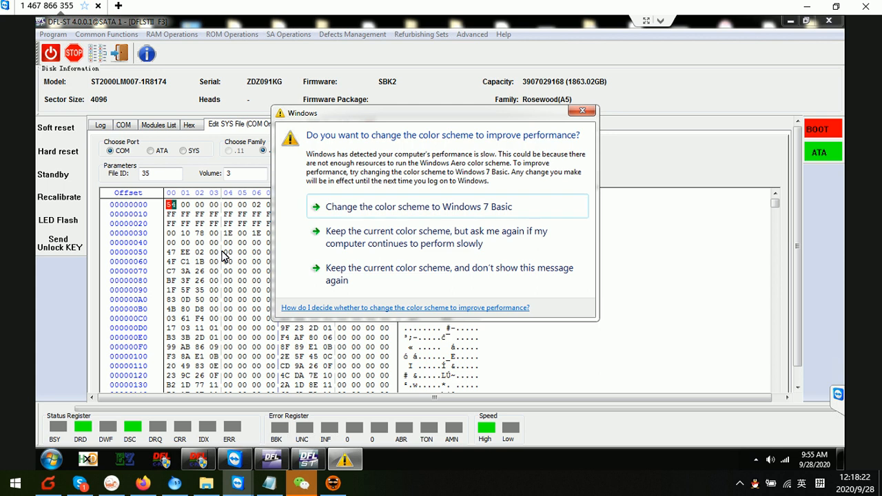
{"action": "left_click", "coordinate": [582, 112]}
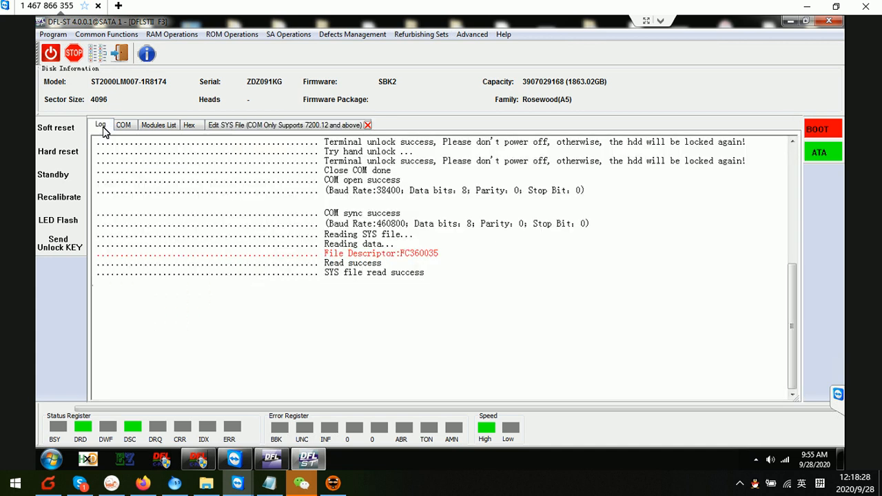
{"action": "left_click", "coordinate": [275, 131]}
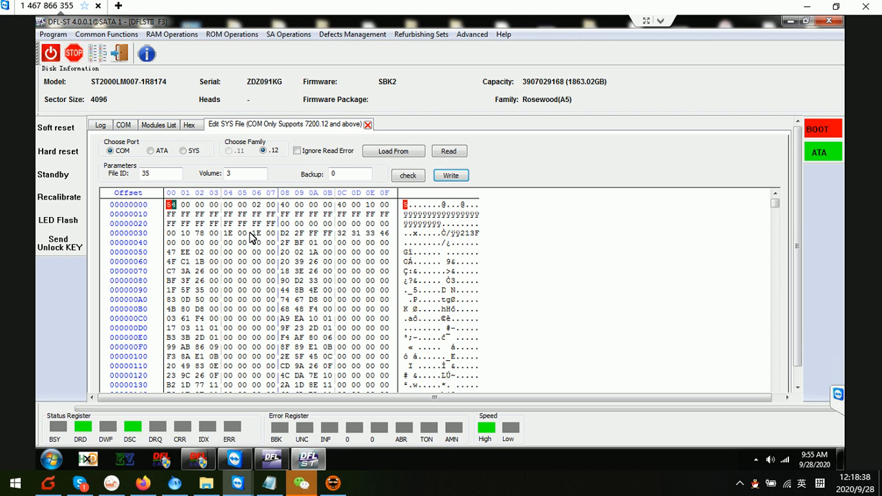
- Select all the hex data of the read SYS file and start exporting it
{"action": "right_click", "coordinate": [228, 249]}
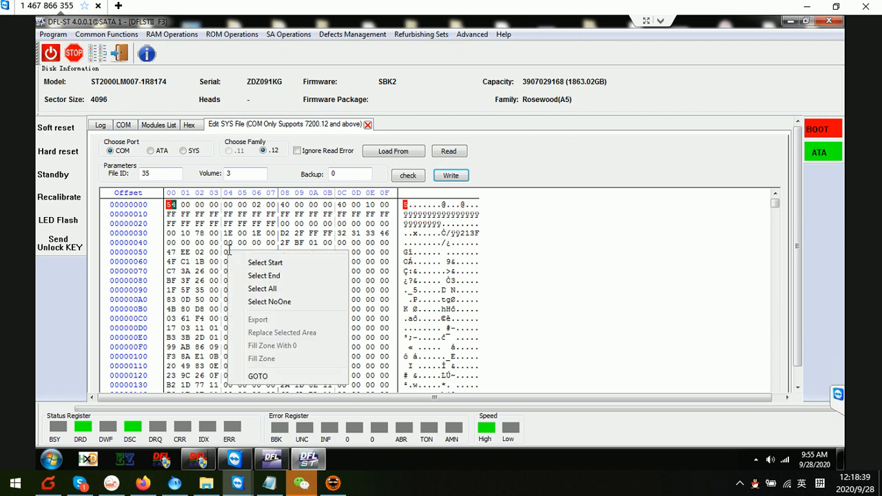
{"action": "left_click", "coordinate": [267, 290]}
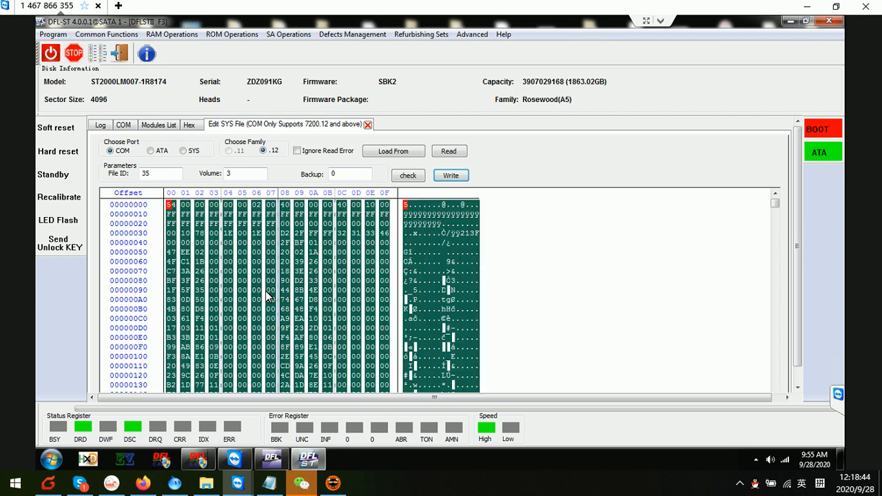
{"action": "right_click", "coordinate": [250, 248]}
{"action": "left_click", "coordinate": [281, 315]}
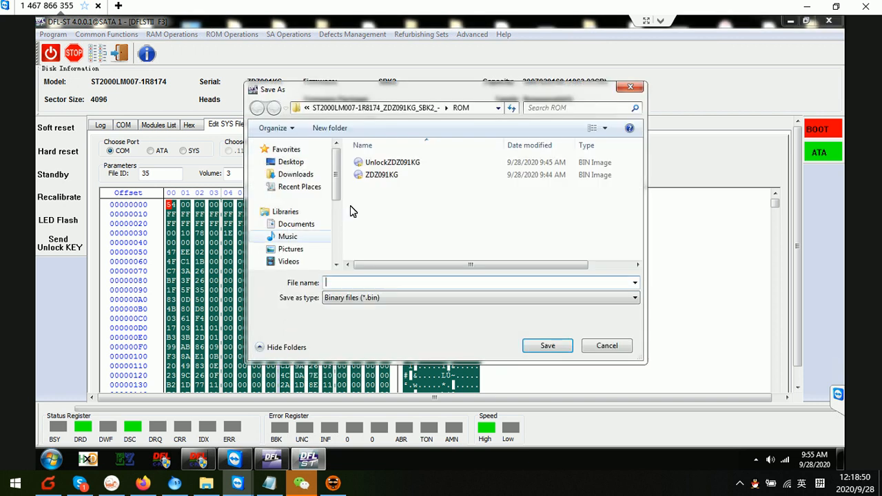
- Go up to the drive's data folder and create a folder named SYS next to ROM
{"action": "left_click", "coordinate": [399, 108]}
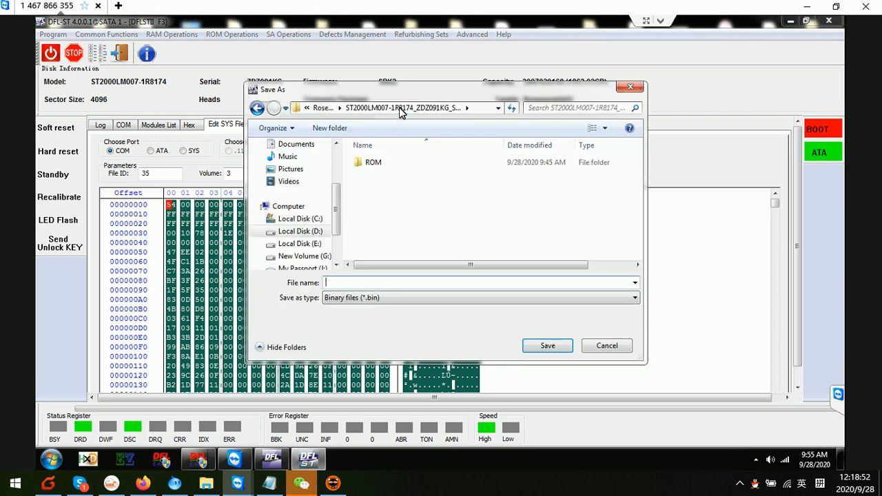
{"action": "right_click", "coordinate": [385, 189]}
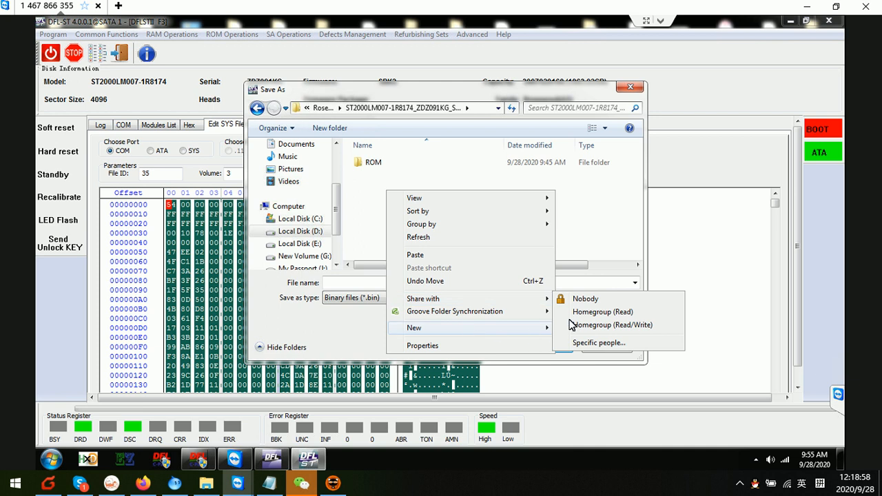
{"action": "mouse_move", "coordinate": [543, 325]}
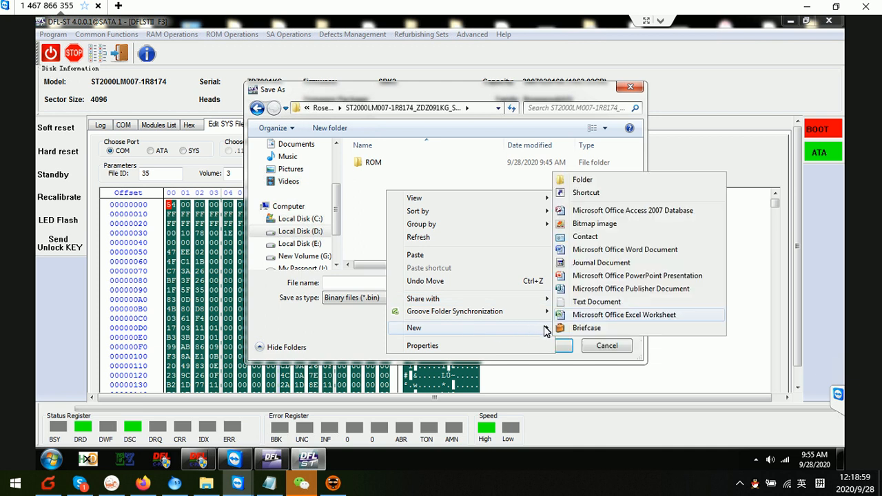
{"action": "left_click", "coordinate": [594, 181]}
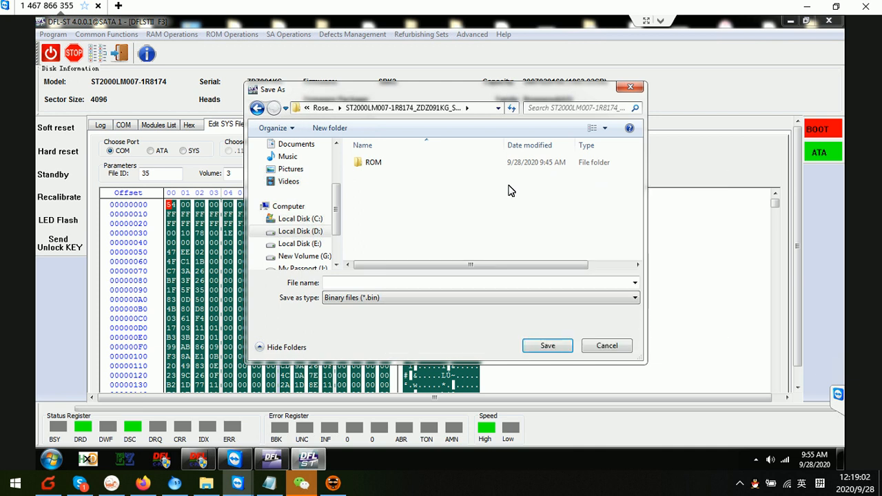
{"action": "type", "text": "SYS"}
{"action": "key", "text": "Return"}
- Save the export in the SYS folder as 35.rpm with the All files type, and dismiss the color scheme prompt
{"action": "left_click", "coordinate": [402, 297]}
{"action": "left_click", "coordinate": [357, 320]}
{"action": "double_click", "coordinate": [377, 177]}
{"action": "left_click", "coordinate": [346, 283]}
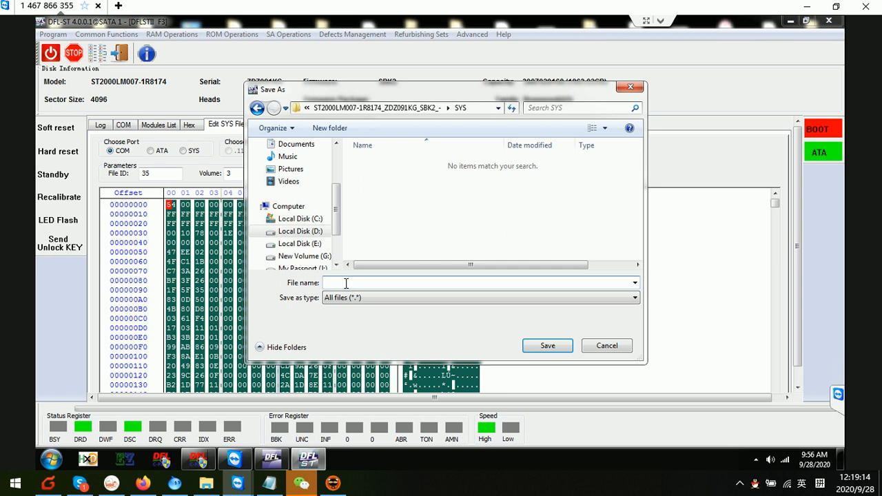
{"action": "type", "text": "35.rpm"}
{"action": "left_click", "coordinate": [546, 347]}
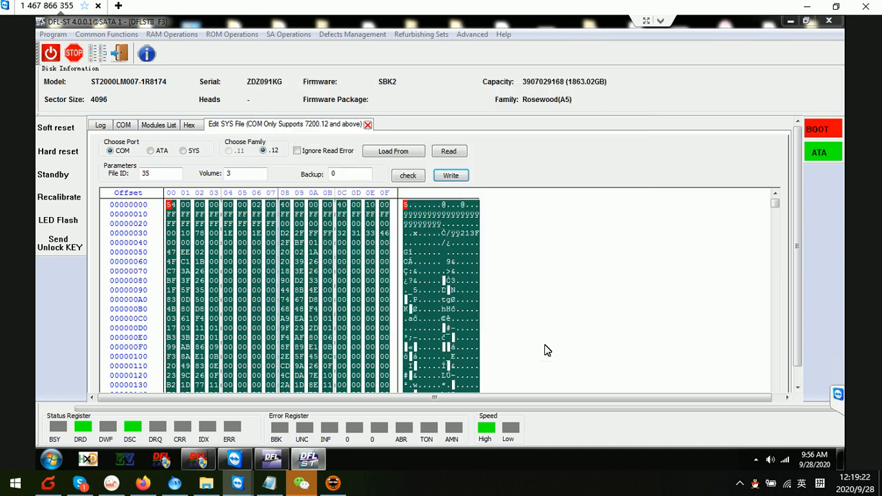
{"action": "left_click", "coordinate": [462, 257]}
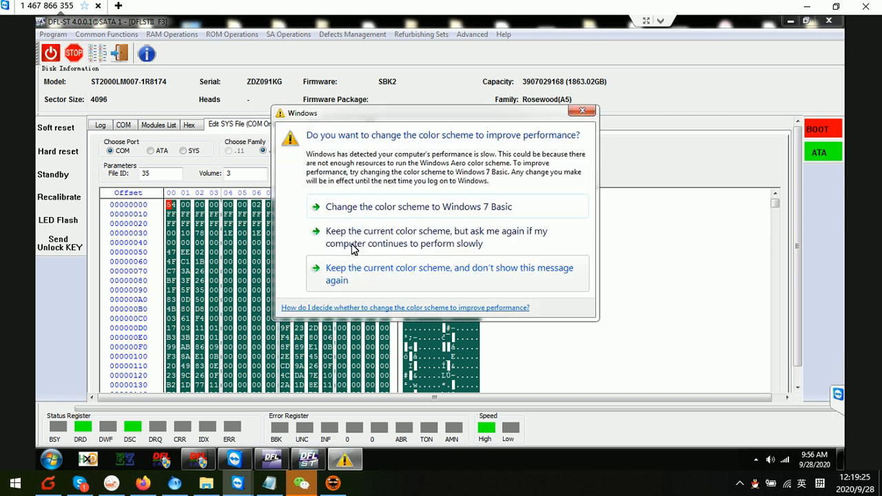
{"action": "left_click", "coordinate": [583, 111]}
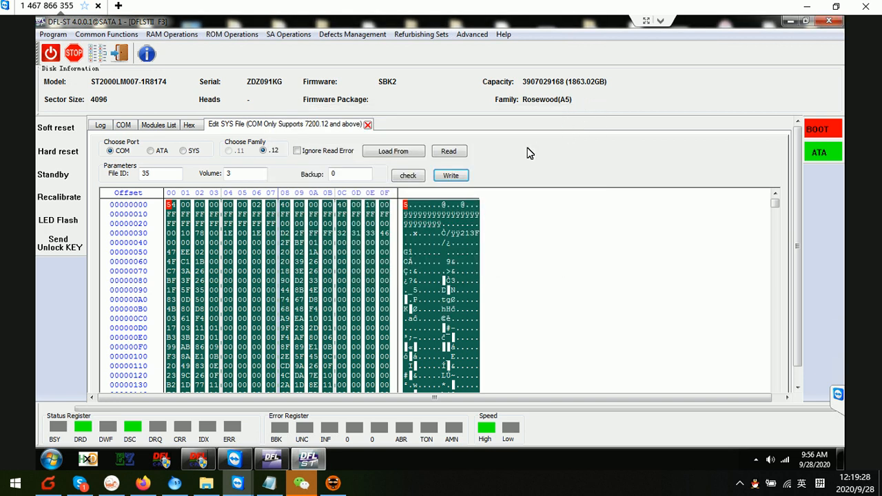
- Examine the drive's read-error messages in the COM terminal, particularly the head and error block line
{"action": "left_click", "coordinate": [123, 124]}
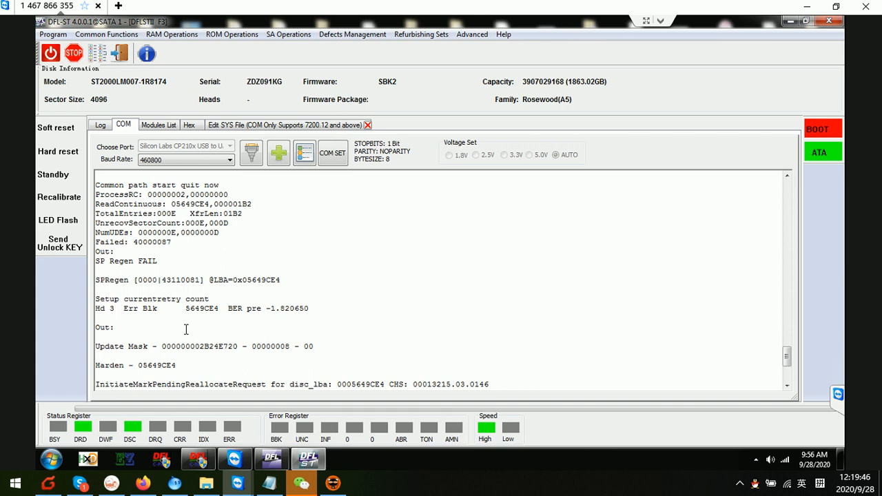
{"action": "left_click", "coordinate": [327, 309]}
{"action": "left_click_drag", "start_coordinate": [142, 311], "coordinate": [95, 312]}
{"action": "left_click", "coordinate": [158, 322]}
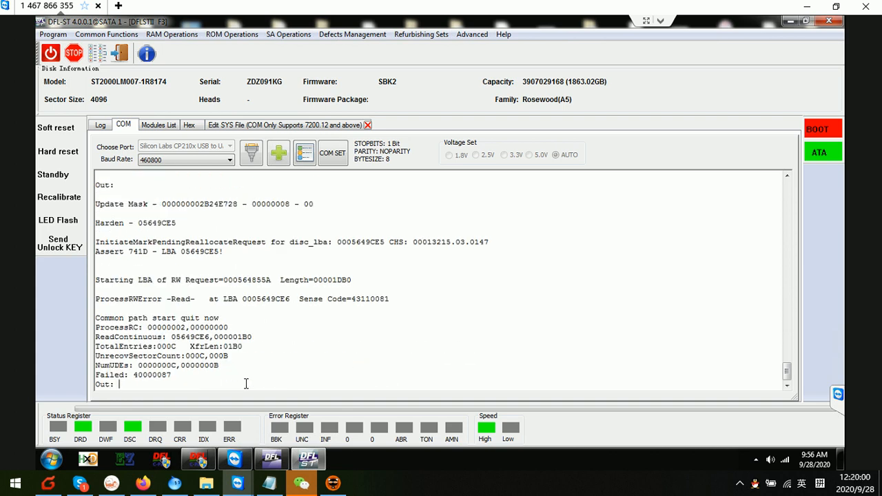
- Try to stop the error output with ^z and clear the COM terminal
{"action": "key", "text": "ctrl+z"}
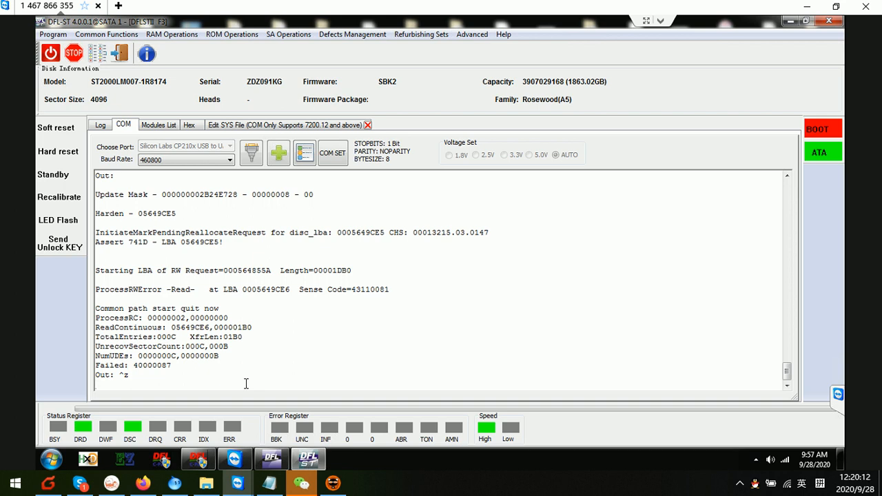
{"action": "right_click", "coordinate": [171, 235]}
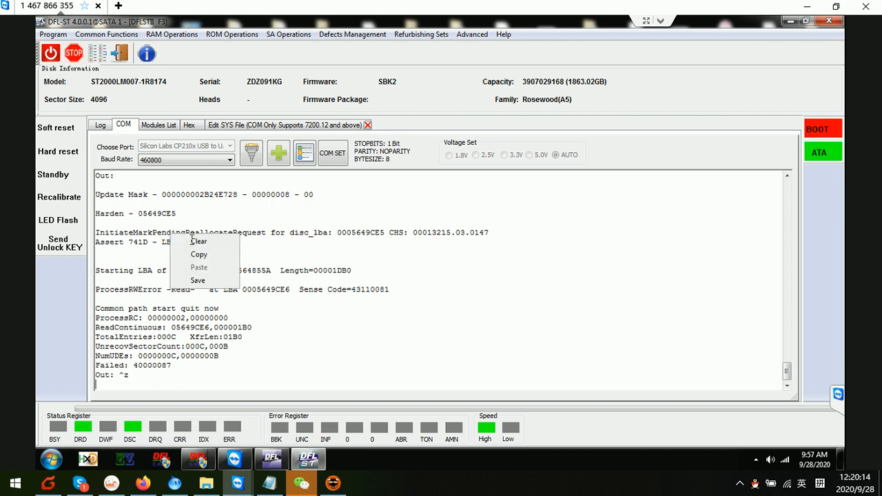
{"action": "left_click", "coordinate": [197, 242]}
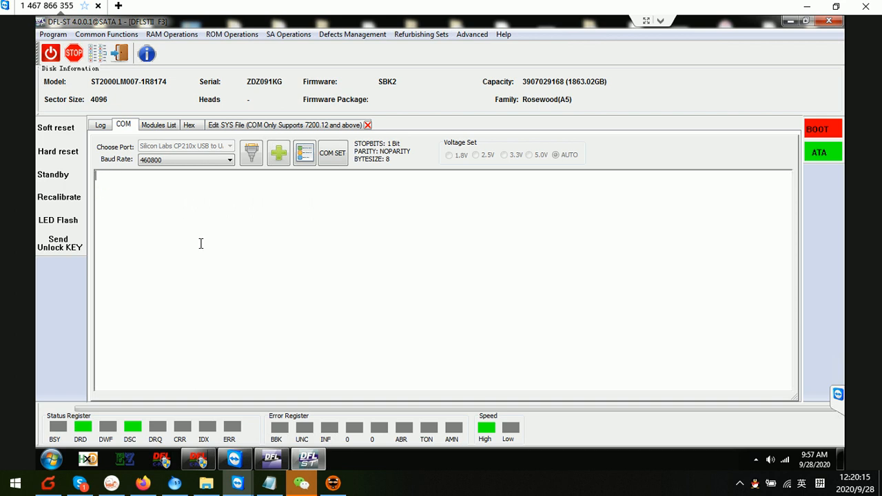
- Power-cycle the drive, send the unlock key again and enter ASCII diagnostic mode with repeated ^z commands
{"action": "left_click", "coordinate": [54, 49]}
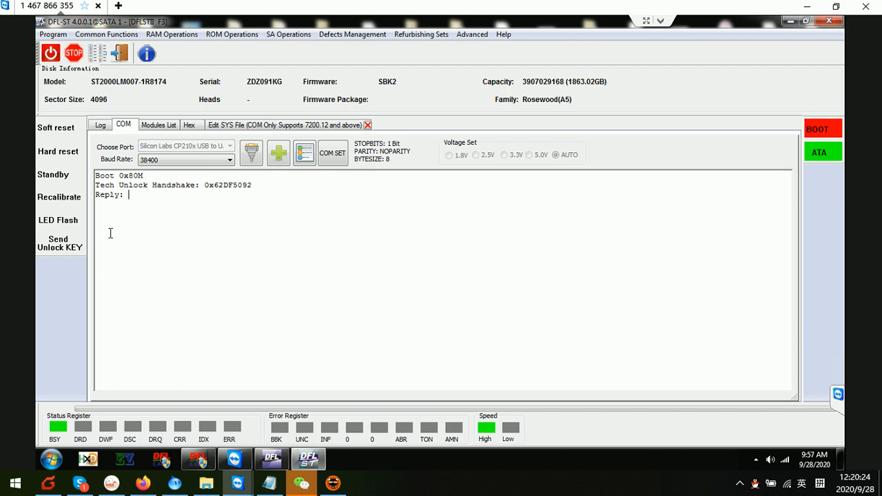
{"action": "left_click", "coordinate": [60, 242]}
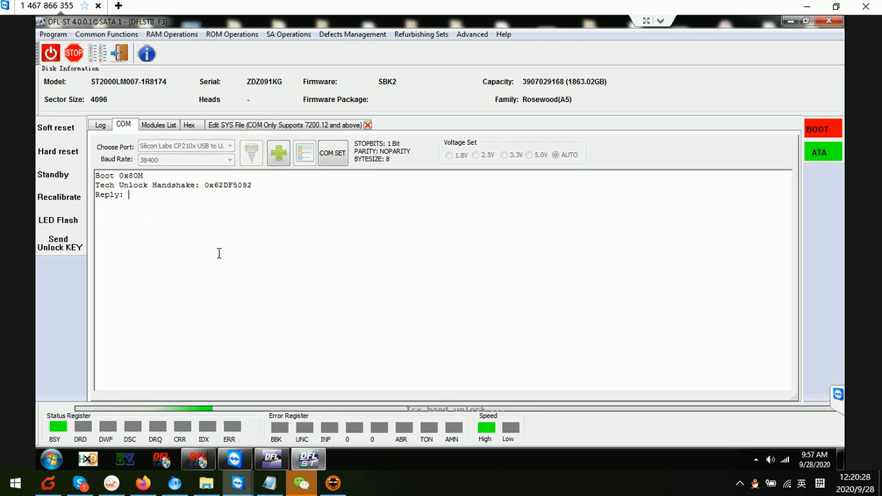
{"action": "key", "text": "ctrl+z"}
{"action": "key", "text": "ctrl+z"}
{"action": "key", "text": "ctrl+z"}
{"action": "key", "text": "ctrl+z"}
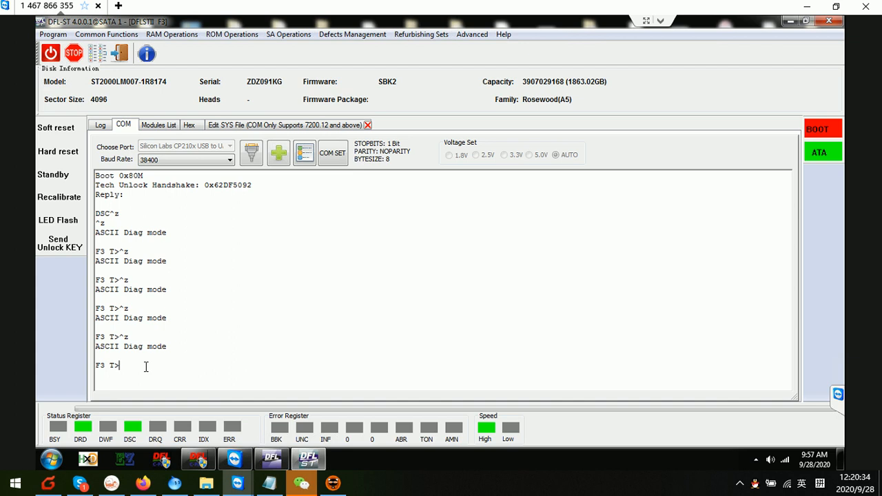
- Run the commands i5,1,22 and V40 at the F3 T> prompt
{"action": "type", "text": "i"}
{"action": "type", "text": "5,1,22  F3 T>"}
{"action": "type", "text": "V40"}
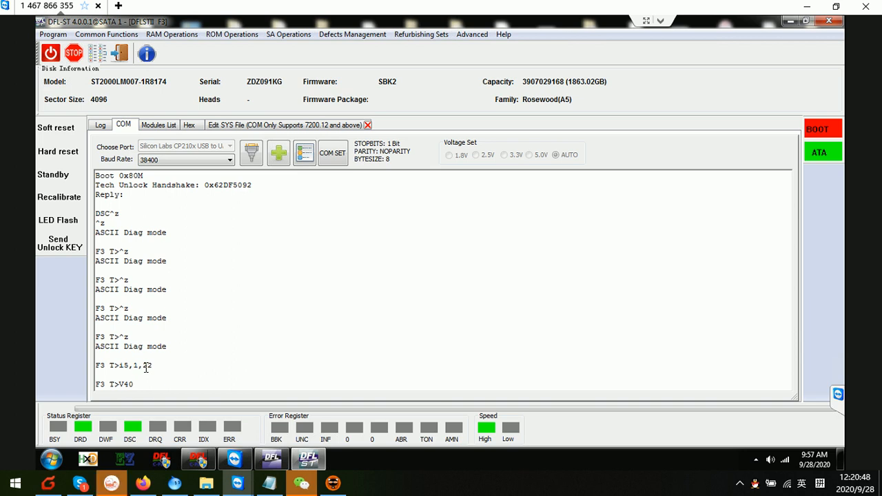
{"action": "key", "text": "Return"}
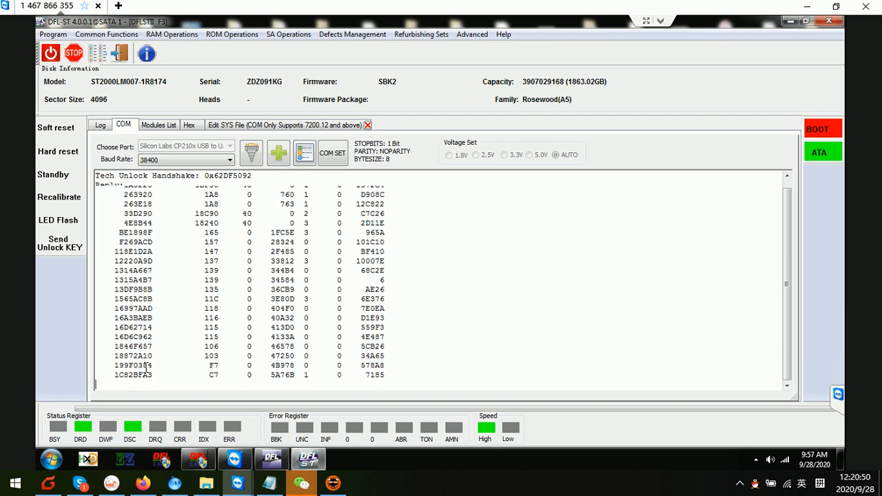
- Run m0,6,2,,,,,22 at the F3 T> prompt and keep the current Windows color scheme without showing the message again
{"action": "scroll", "coordinate": [200, 332], "scroll_direction": "up", "scroll_amount": 6}
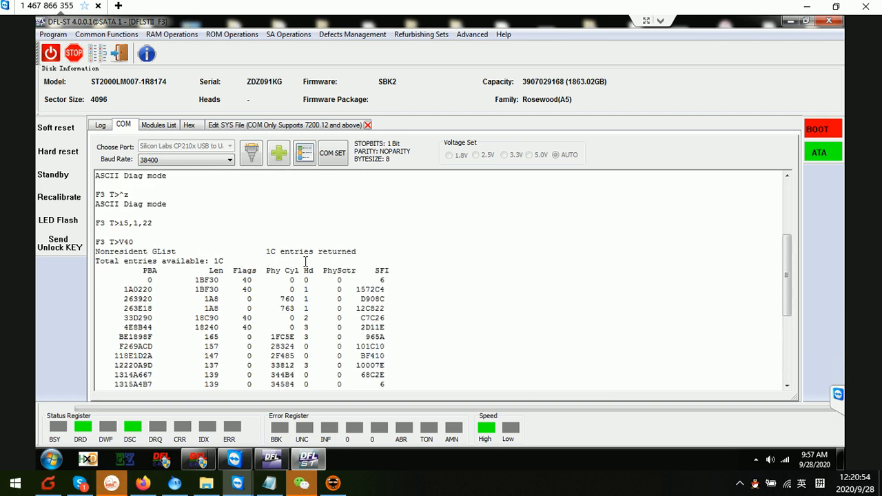
{"action": "scroll", "coordinate": [235, 358], "scroll_direction": "down", "scroll_amount": 6}
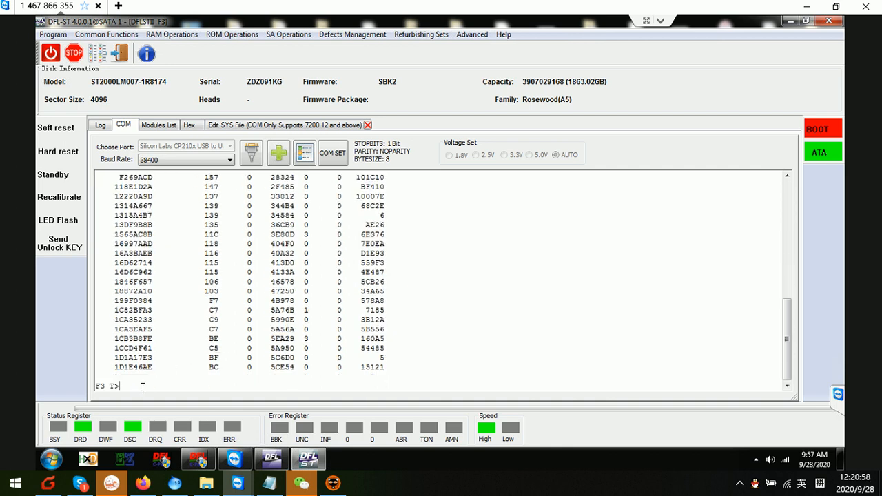
{"action": "type", "text": "m0,6,2,,,,,22"}
{"action": "key", "text": "Return"}
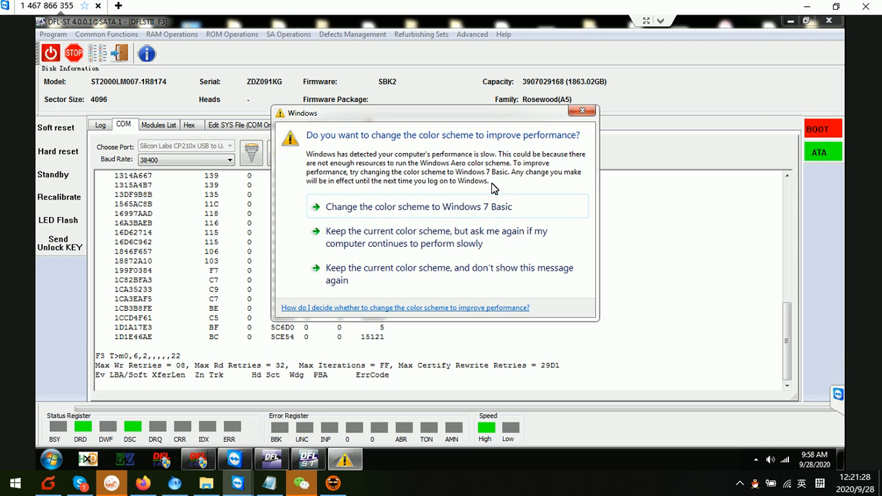
{"action": "left_click", "coordinate": [428, 278]}
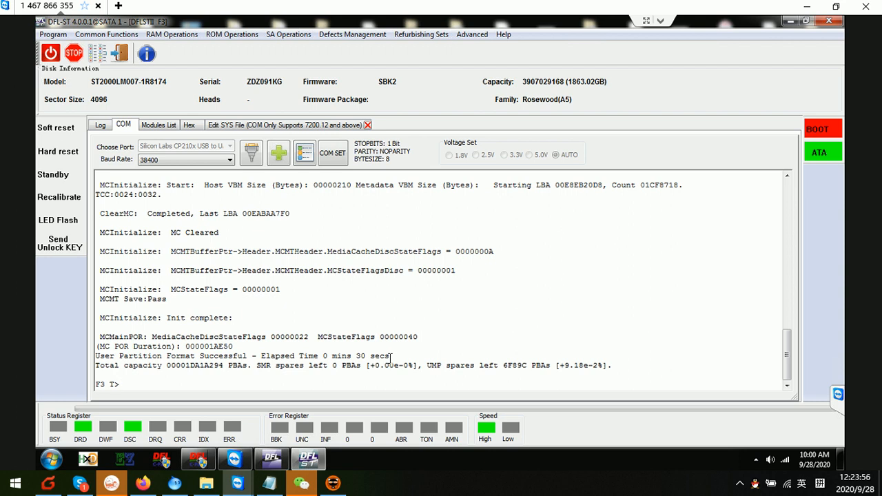
- Run V40 at the F3 T> prompt and review the drive's nonresident G-list entries
{"action": "type", "text": "V40"}
{"action": "key", "text": "Return"}
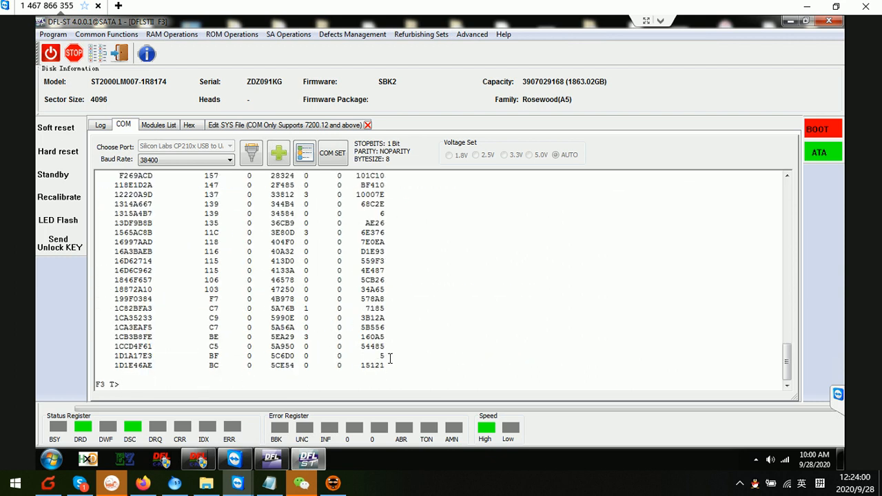
{"action": "scroll", "coordinate": [388, 355], "scroll_direction": "up", "scroll_amount": 4}
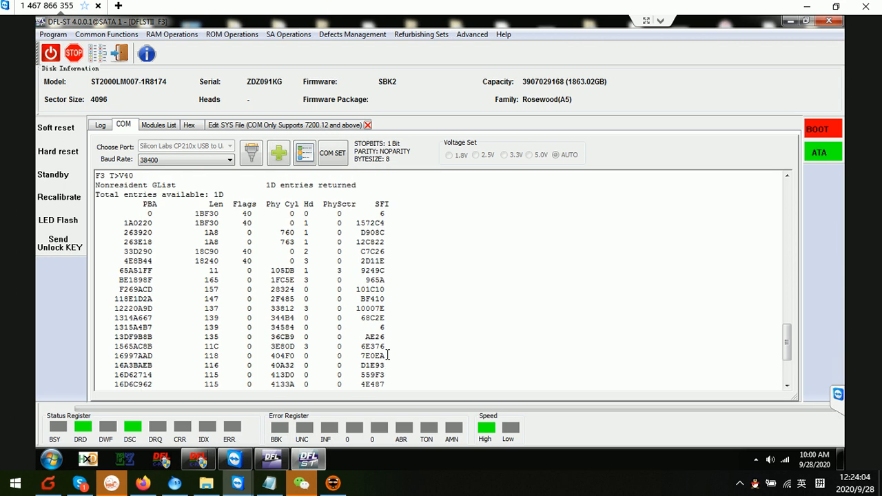
{"action": "scroll", "coordinate": [235, 328], "scroll_direction": "down", "scroll_amount": 4}
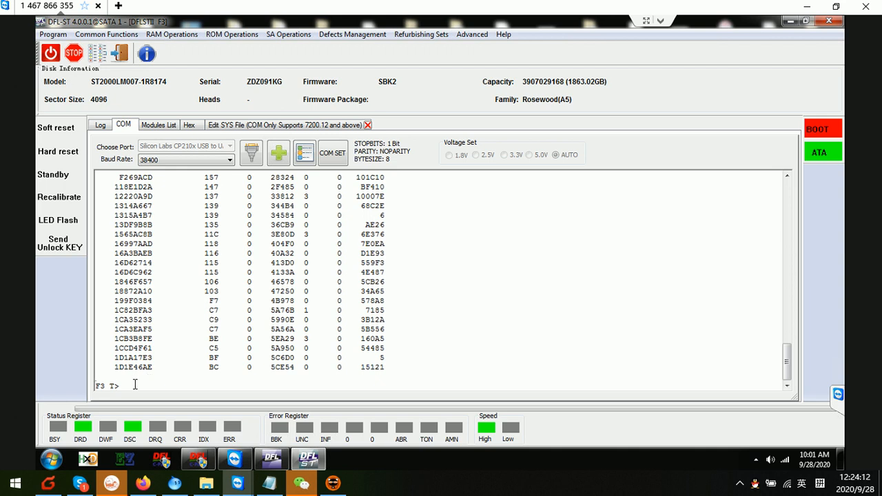
- Open the disk scan, briefly run a Read Verify scan from LBA 0 with block size 256, and stop it
{"action": "key", "text": "ctrl+t"}
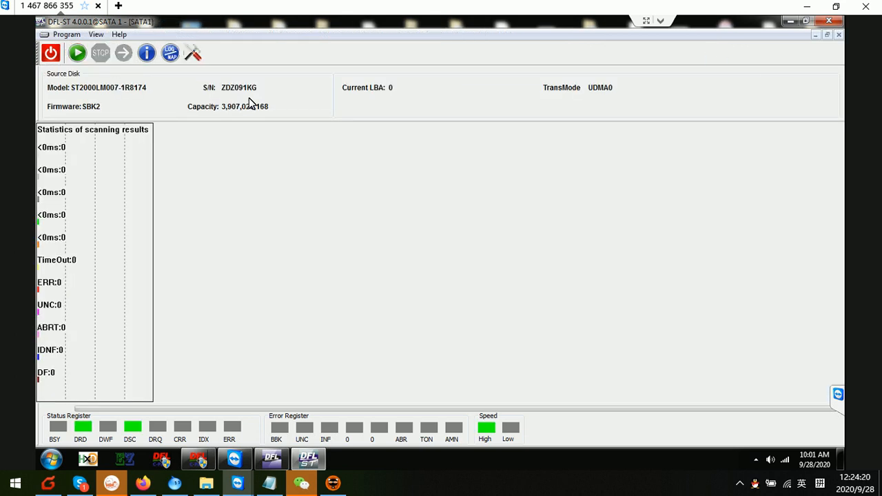
{"action": "left_click", "coordinate": [192, 54]}
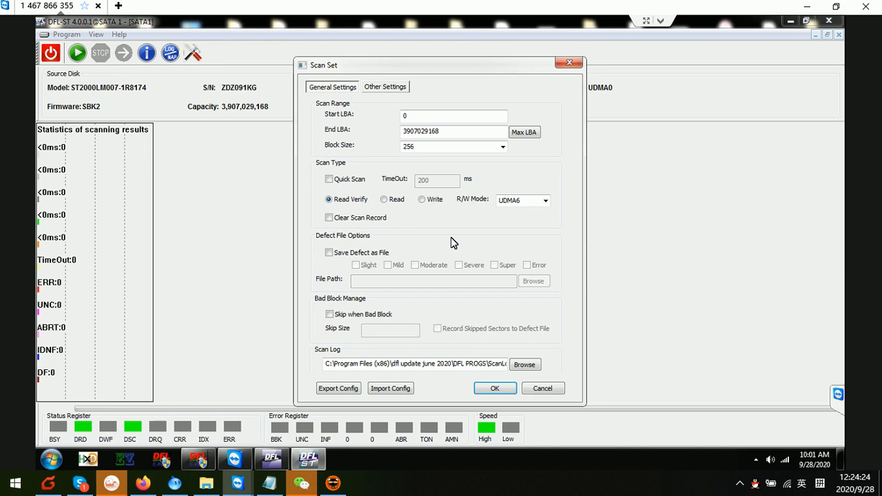
{"action": "left_click", "coordinate": [490, 389]}
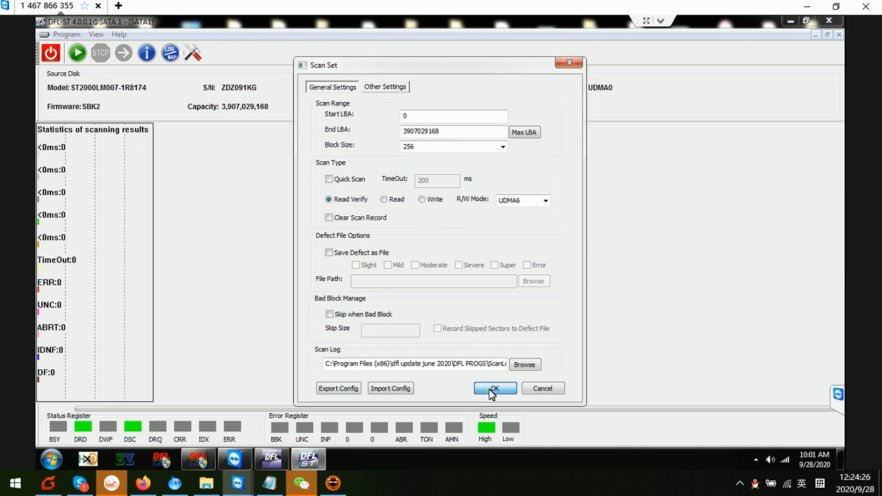
{"action": "left_click", "coordinate": [77, 54]}
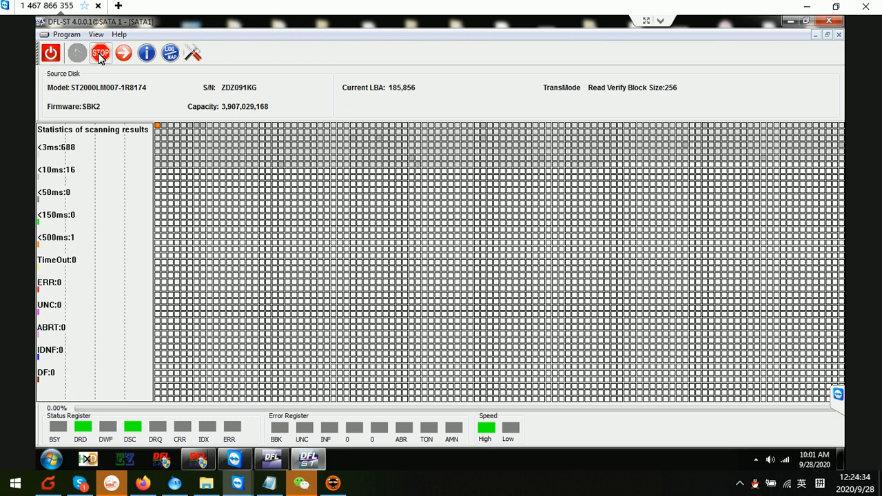
{"action": "left_click", "coordinate": [100, 55]}
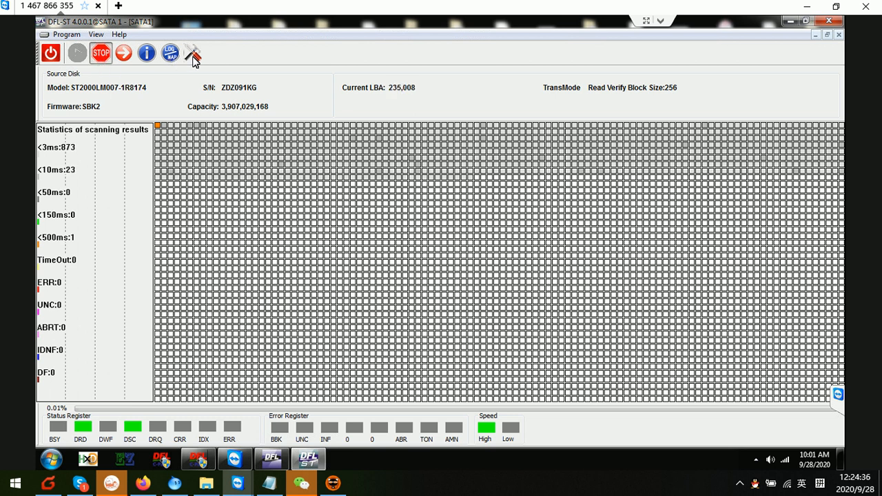
{"action": "left_click", "coordinate": [193, 55]}
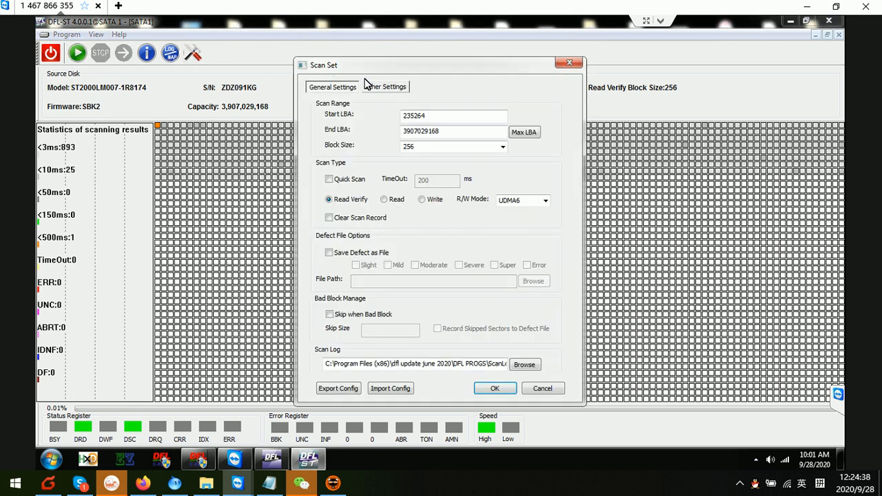
{"action": "left_click", "coordinate": [437, 115]}
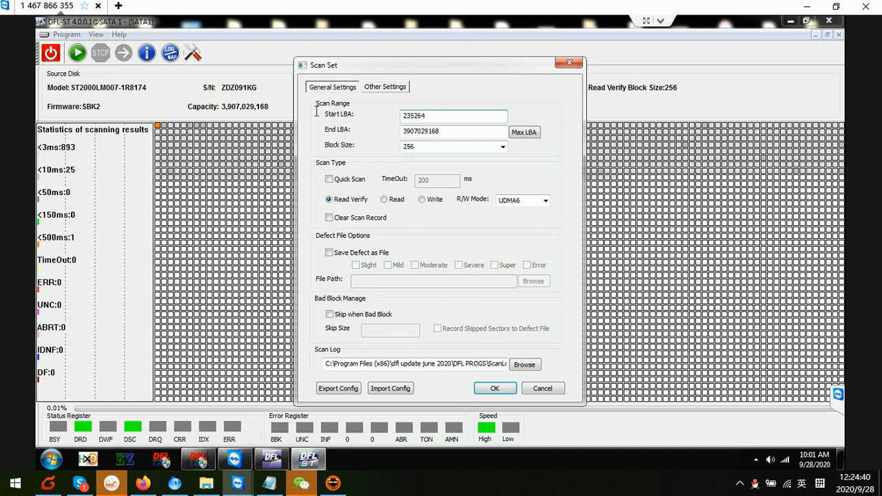
{"action": "key", "text": "ctrl+a"}
{"action": "type", "text": "3700000000"}
{"action": "left_click", "coordinate": [352, 218]}
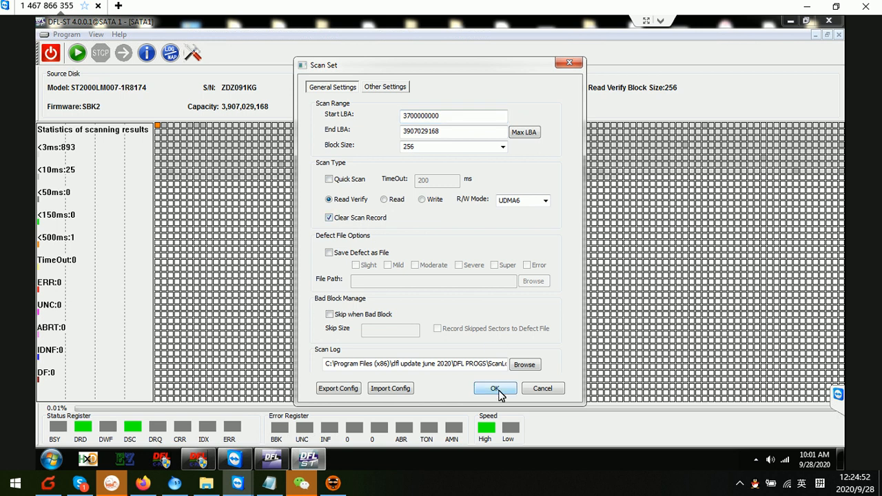
{"action": "left_click", "coordinate": [496, 389]}
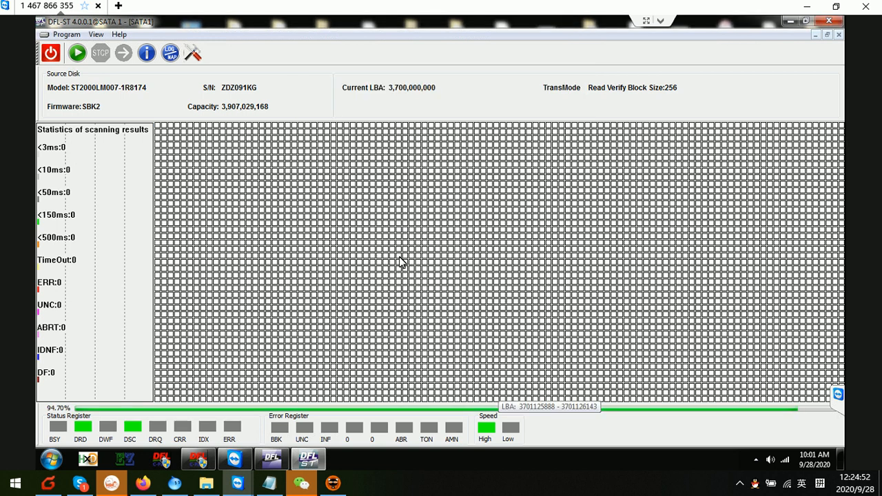
{"action": "left_click", "coordinate": [78, 53]}
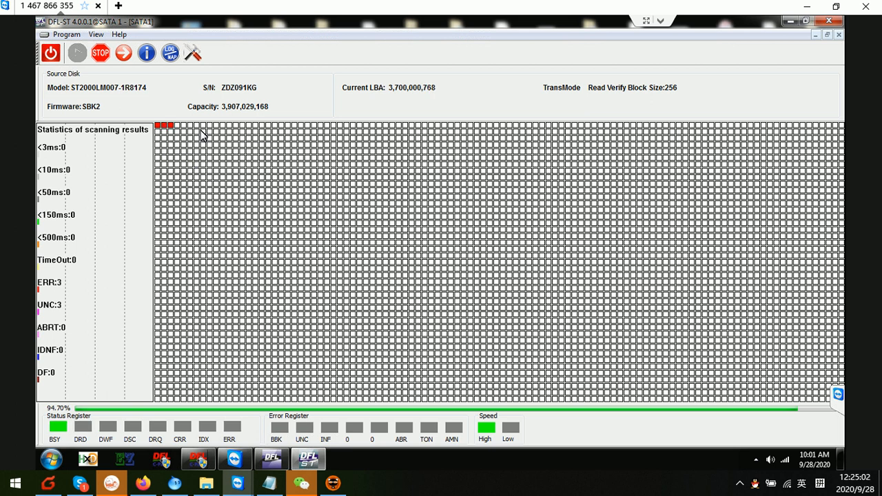
{"action": "left_click", "coordinate": [102, 55]}
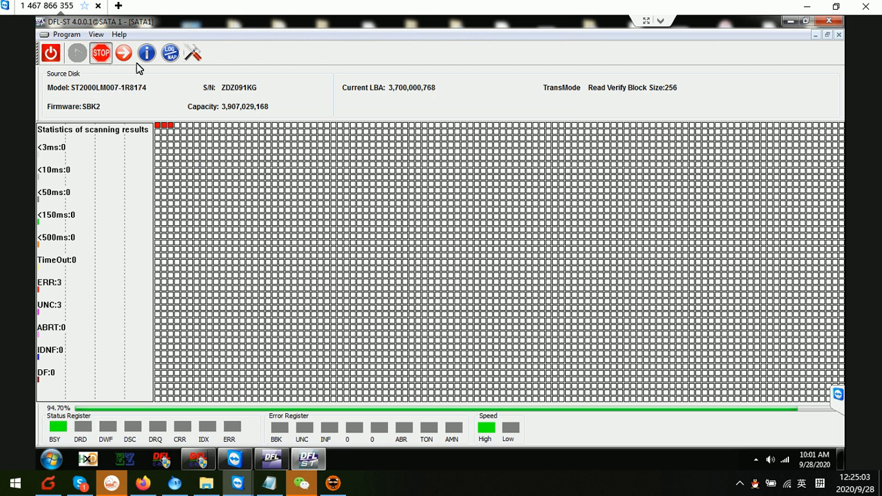
{"action": "left_click", "coordinate": [194, 53]}
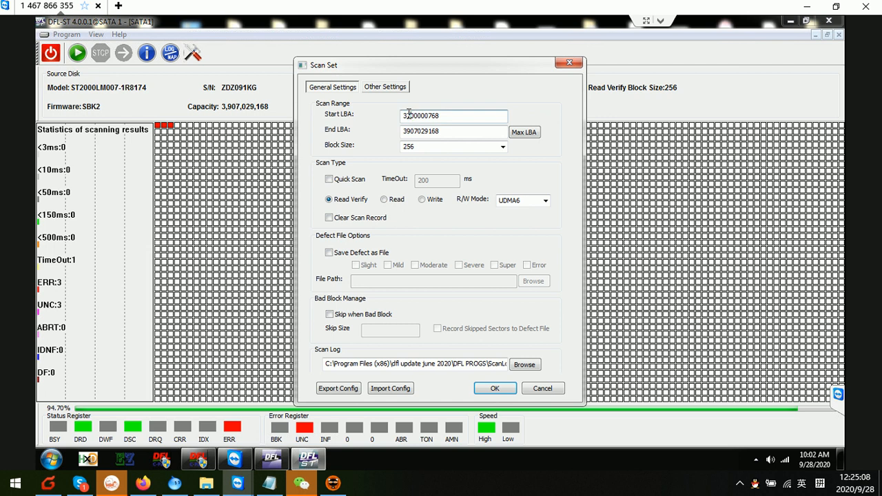
{"action": "key", "text": "BackSpace"}
{"action": "type", "text": "2"}
{"action": "left_click", "coordinate": [337, 219]}
{"action": "left_click", "coordinate": [496, 389]}
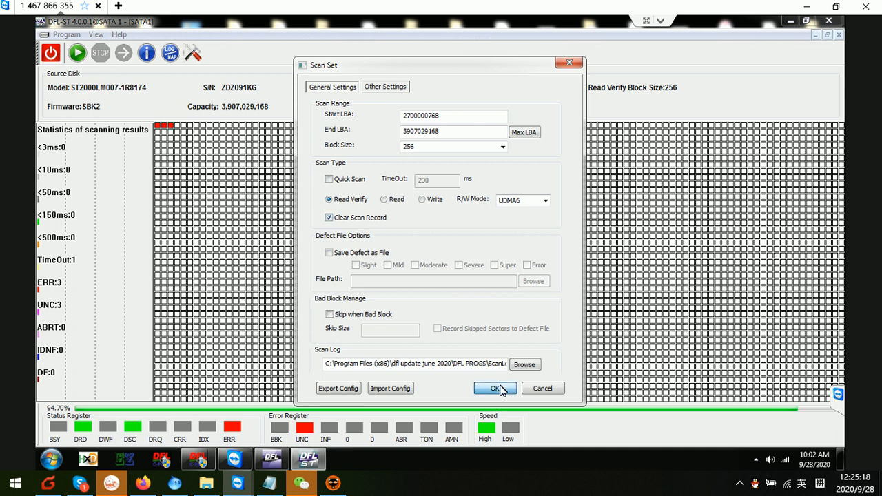
{"action": "left_click", "coordinate": [77, 52]}
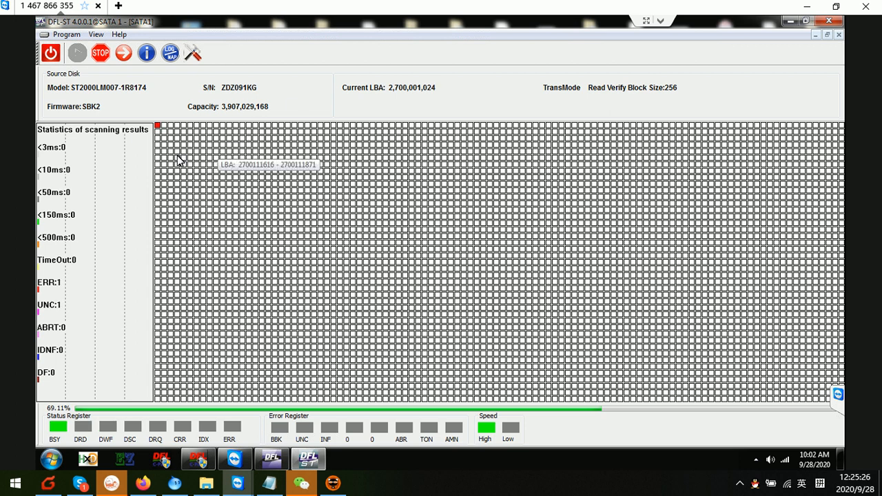
{"action": "left_click", "coordinate": [100, 52]}
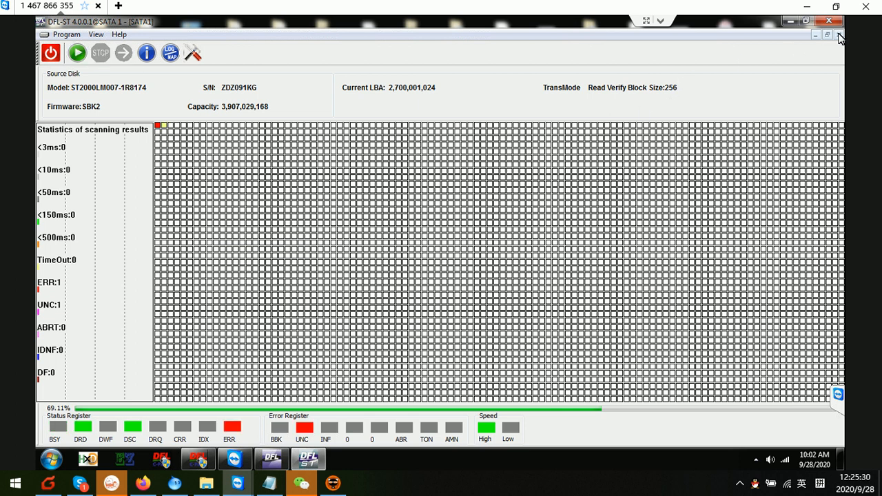
- Close the disk scan and enter ASCII diagnostic mode in the COM terminal with repeated ^z commands
{"action": "left_click", "coordinate": [839, 38]}
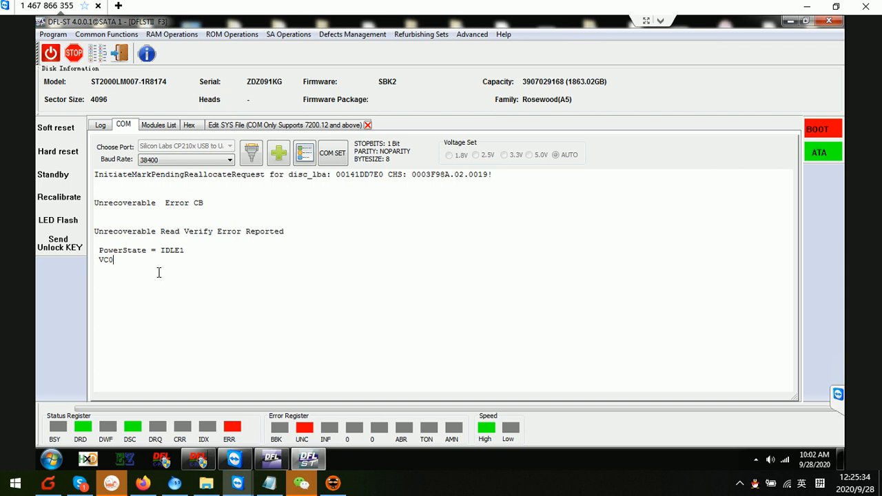
{"action": "scroll", "coordinate": [158, 273], "scroll_direction": "up", "scroll_amount": 6}
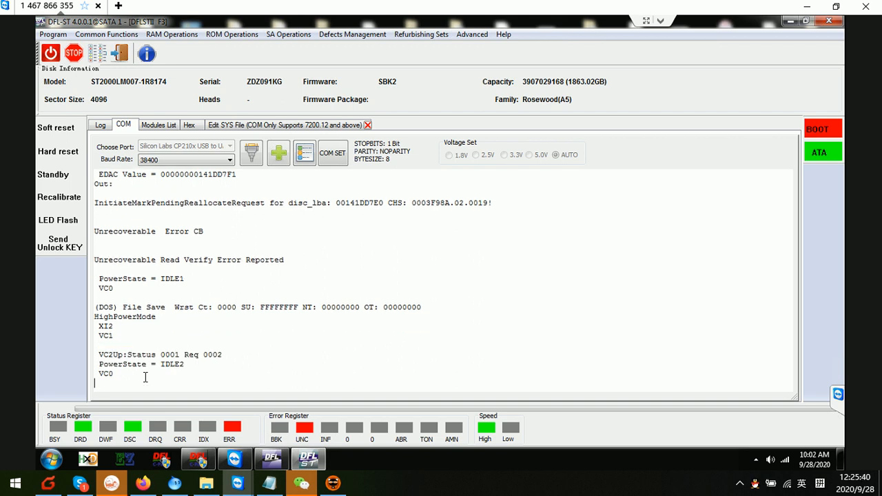
{"action": "key", "text": "ctrl+z"}
{"action": "key", "text": "ctrl+z"}
{"action": "key", "text": "ctrl+z"}
{"action": "key", "text": "ctrl+z"}
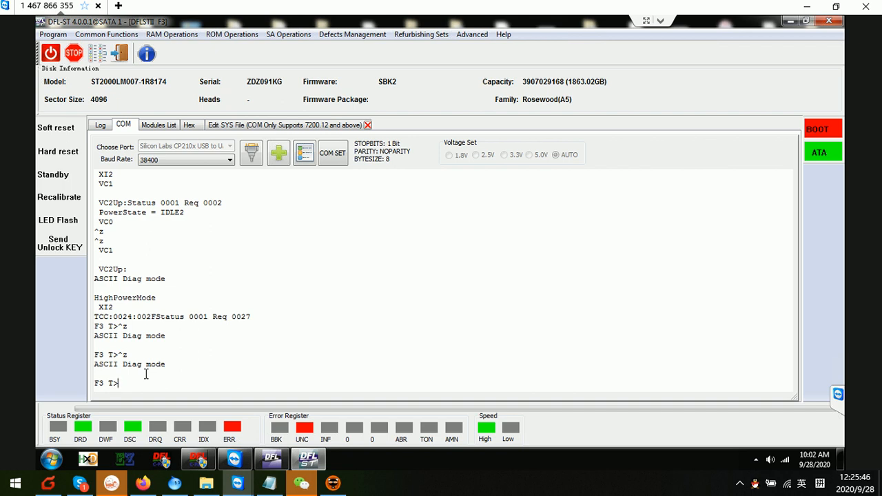
- Print the drive's feature information in the COM terminal and switch to ESLIP mode with ^t
{"action": "type", "text": "i"}
{"action": "key", "text": "Return"}
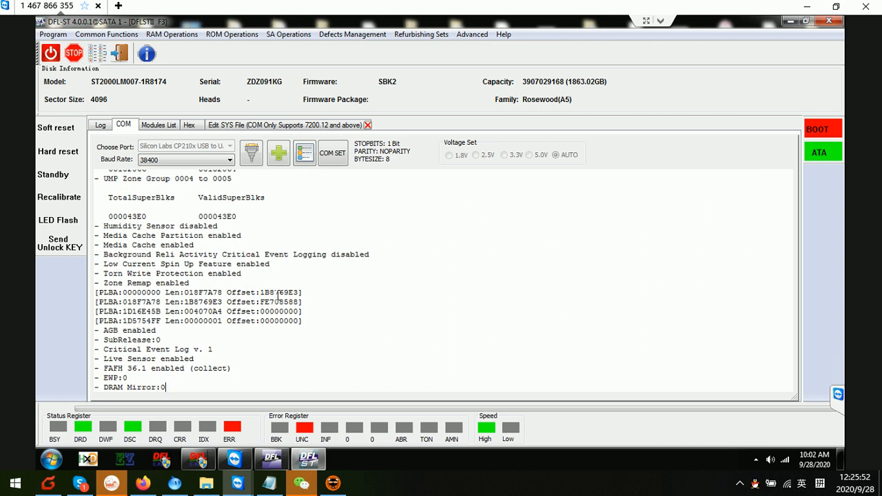
{"action": "key", "text": "ctrl+z"}
{"action": "key", "text": "ctrl+t"}
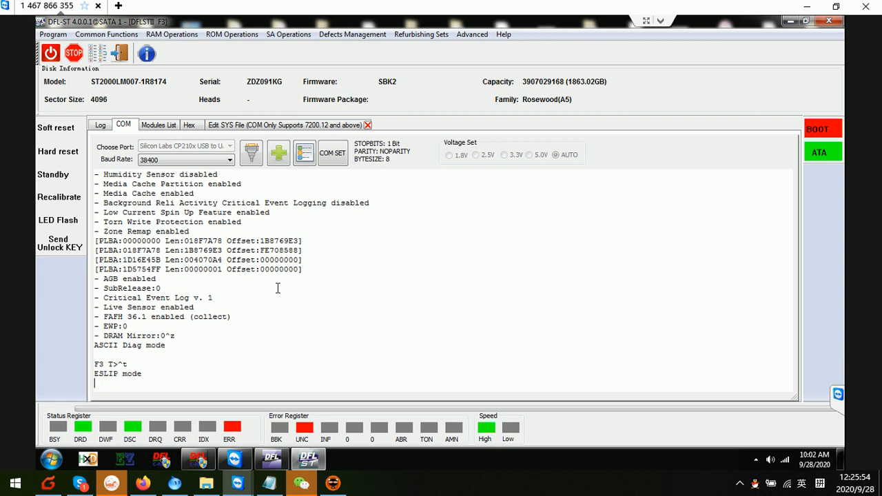
- Write SYS file 35, volume 3, back to the drive with SYS as the port, and accept the SYS file check
{"action": "left_click", "coordinate": [276, 128]}
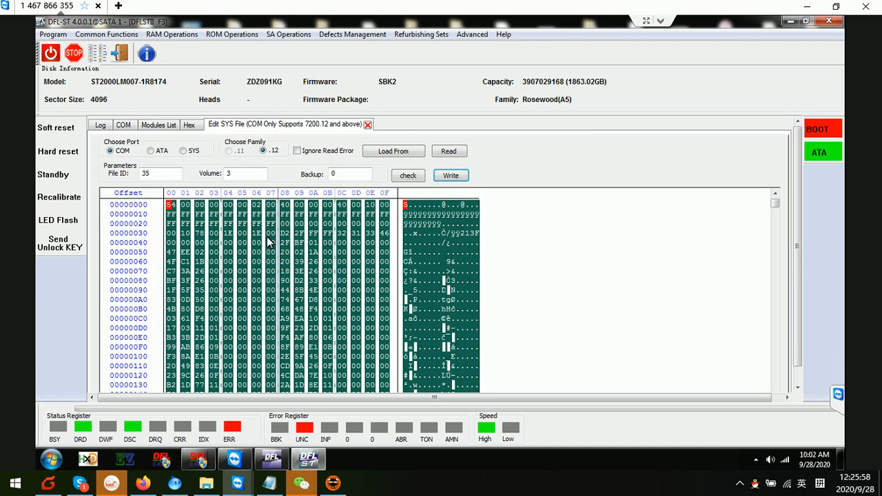
{"action": "left_click", "coordinate": [183, 151]}
{"action": "left_click", "coordinate": [454, 177]}
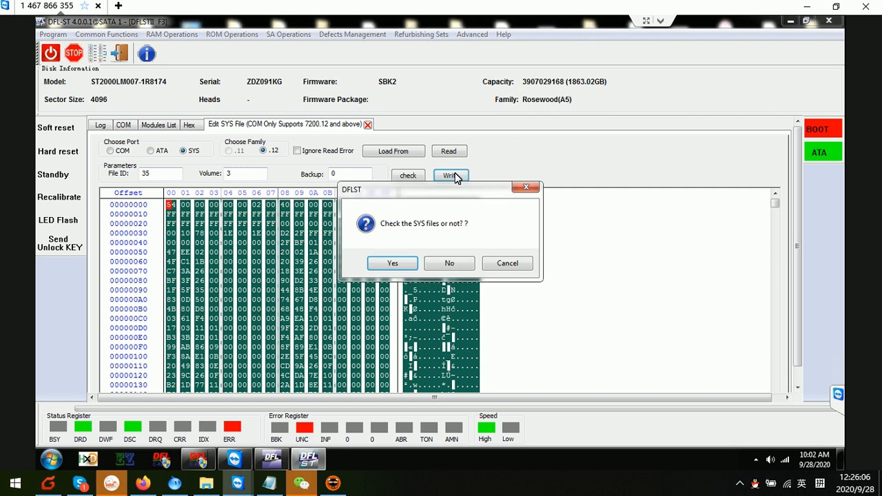
{"action": "left_click", "coordinate": [393, 264]}
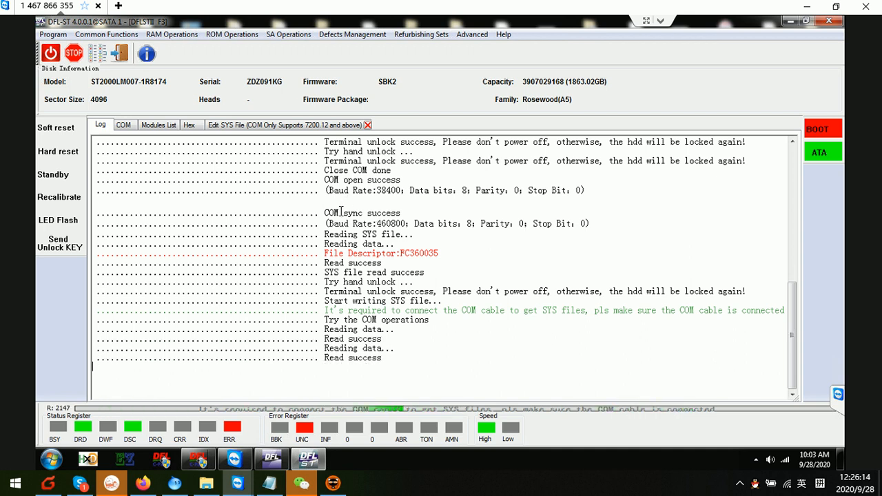
- Return to ASCII diagnostic mode with ^z, run V40 to review the G-list, and check the log for the SYS file write
{"action": "left_click", "coordinate": [124, 126]}
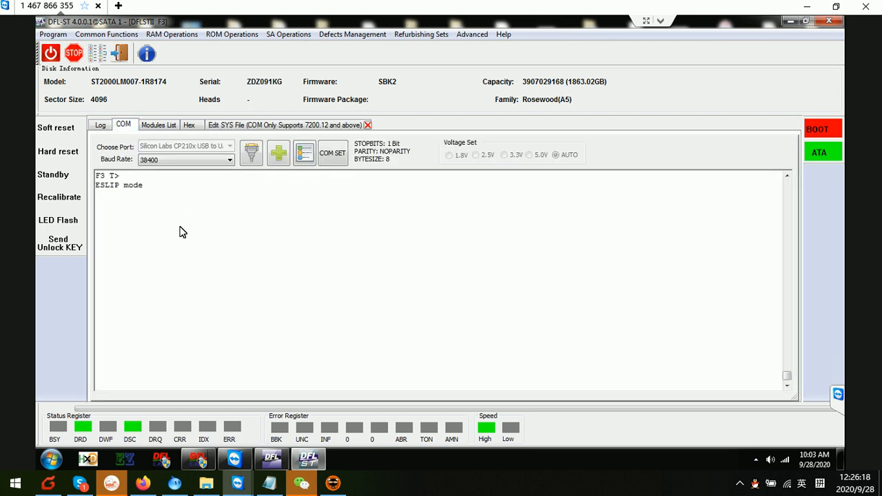
{"action": "key", "text": "ctrl+z"}
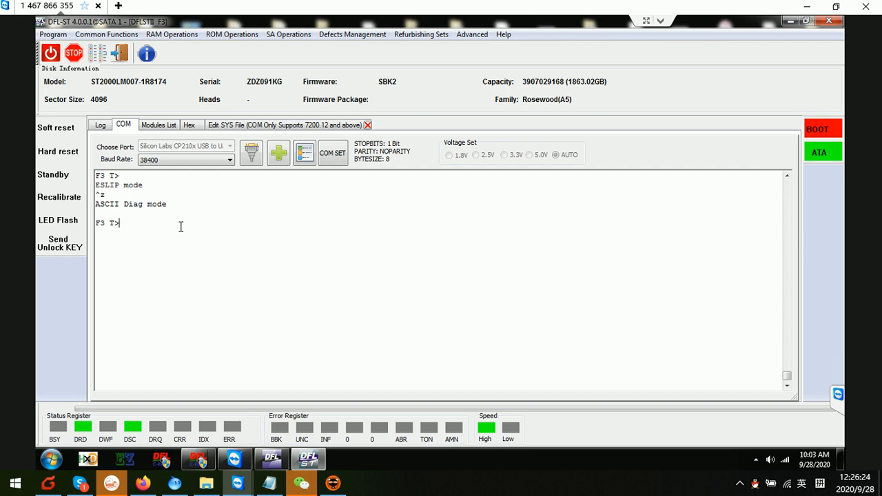
{"action": "type", "text": "V40"}
{"action": "key", "text": "Return"}
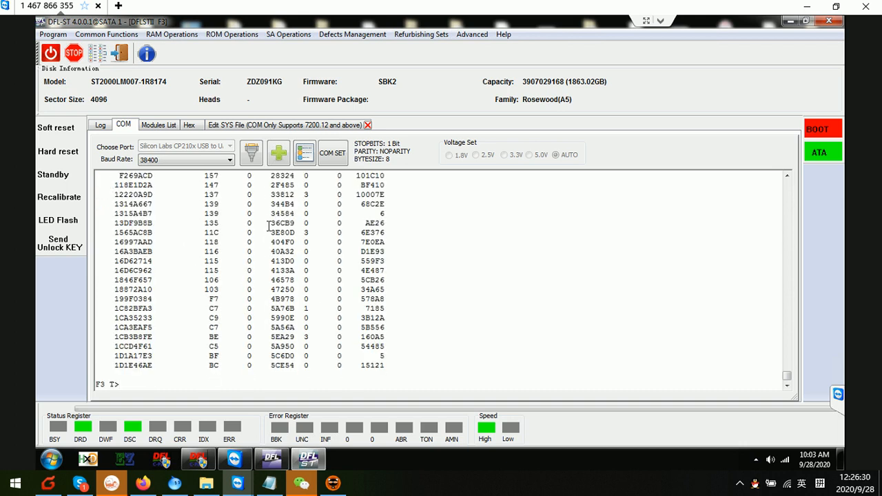
{"action": "scroll", "coordinate": [268, 226], "scroll_direction": "up", "scroll_amount": 6}
{"action": "scroll", "coordinate": [268, 225], "scroll_direction": "up", "scroll_amount": 1}
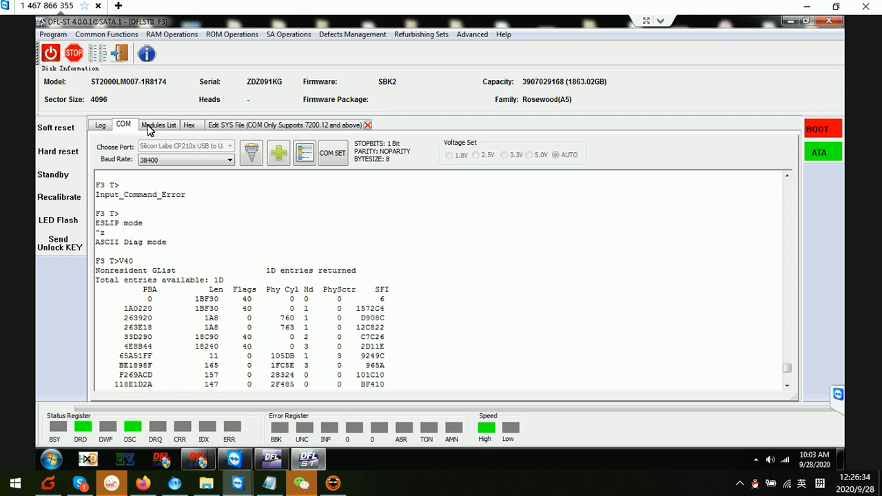
{"action": "left_click", "coordinate": [101, 126]}
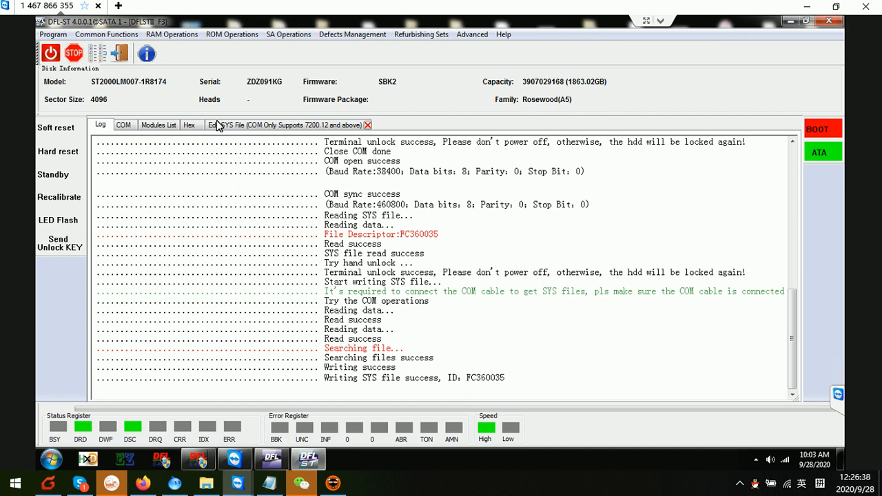
- Check the SYS file 35 editor settings and examine the G-list output in the COM terminal
{"action": "left_click", "coordinate": [265, 128]}
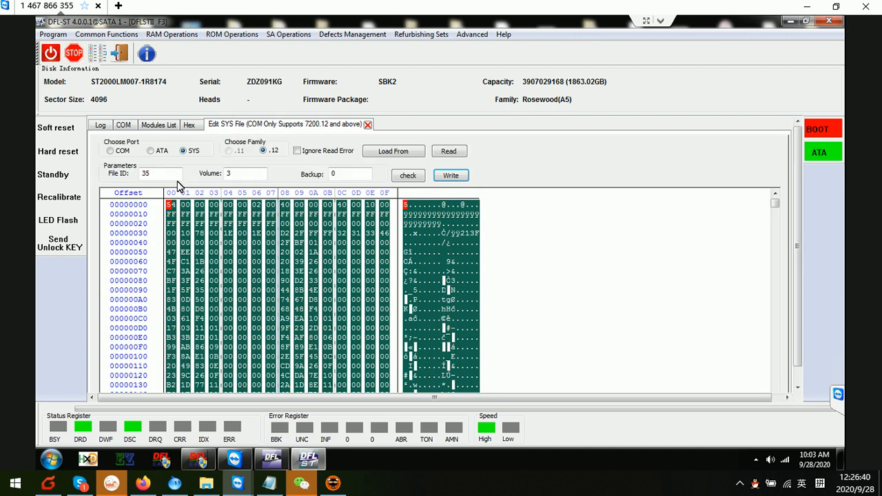
{"action": "left_click", "coordinate": [124, 125]}
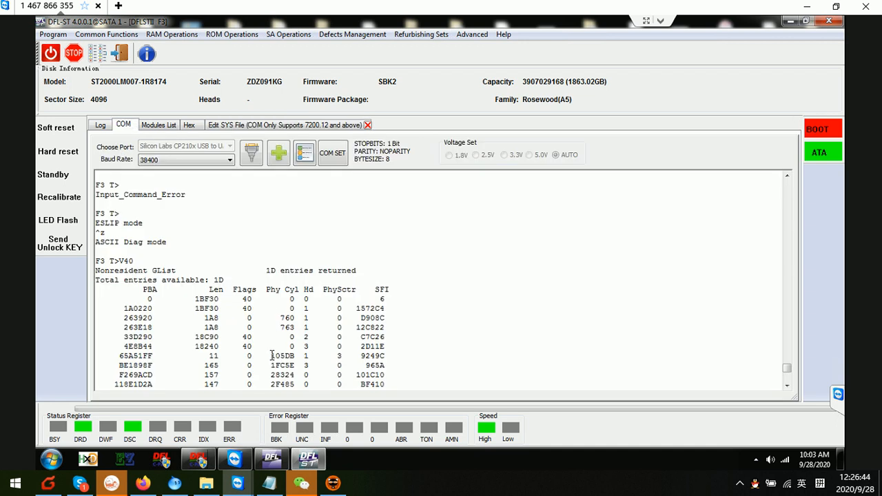
{"action": "scroll", "coordinate": [279, 332], "scroll_direction": "down", "scroll_amount": 1}
{"action": "scroll", "coordinate": [279, 332], "scroll_direction": "down", "scroll_amount": 6}
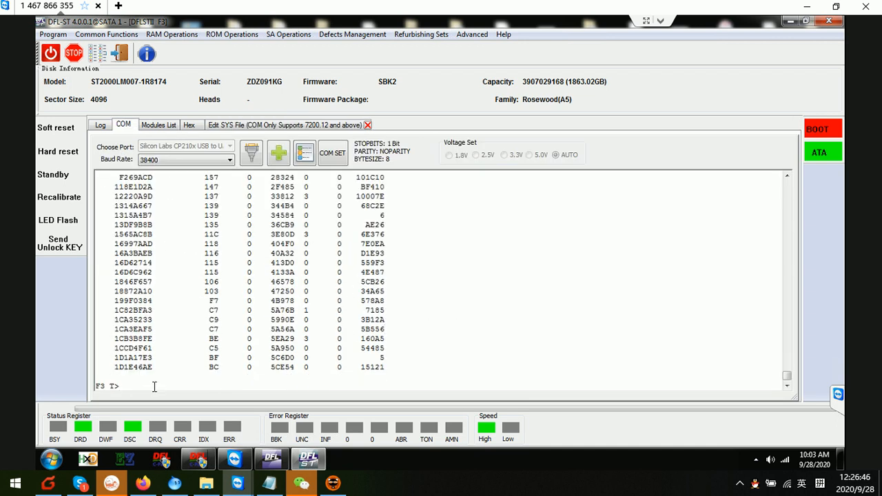
- Switch to ESLIP mode with ^t and write SYS file 35, volume 3, to the drive again, declining the SYS file check
{"action": "left_click", "coordinate": [155, 387]}
{"action": "key", "text": "ctrl+t"}
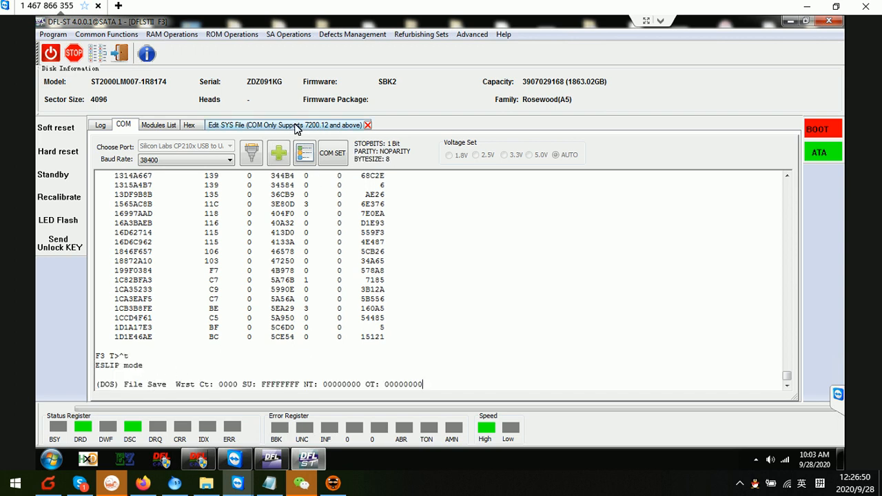
{"action": "left_click", "coordinate": [295, 128]}
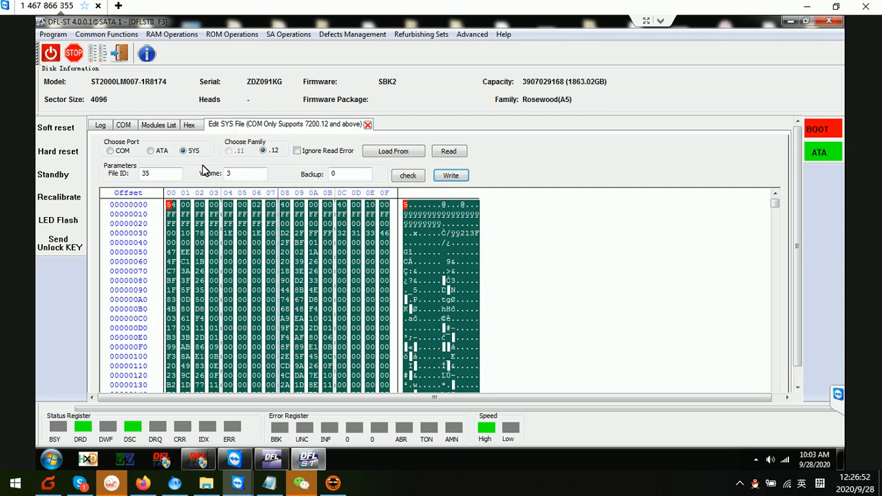
{"action": "left_click", "coordinate": [455, 176]}
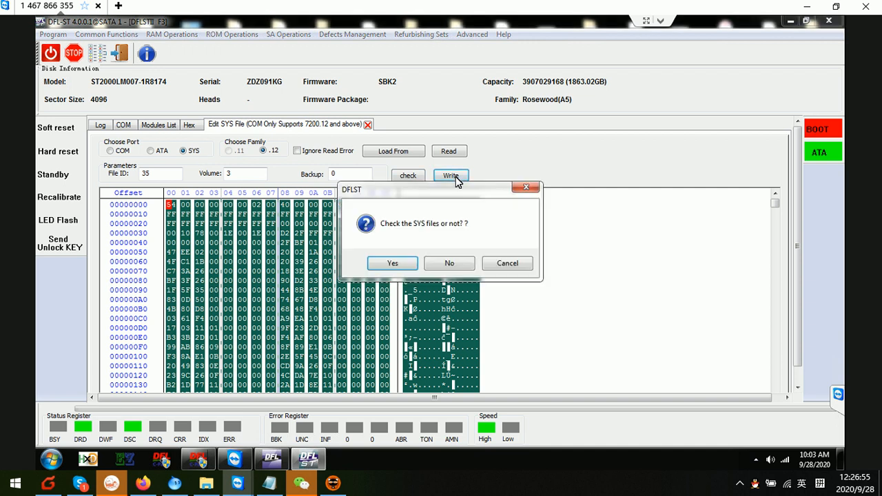
{"action": "left_click", "coordinate": [445, 266]}
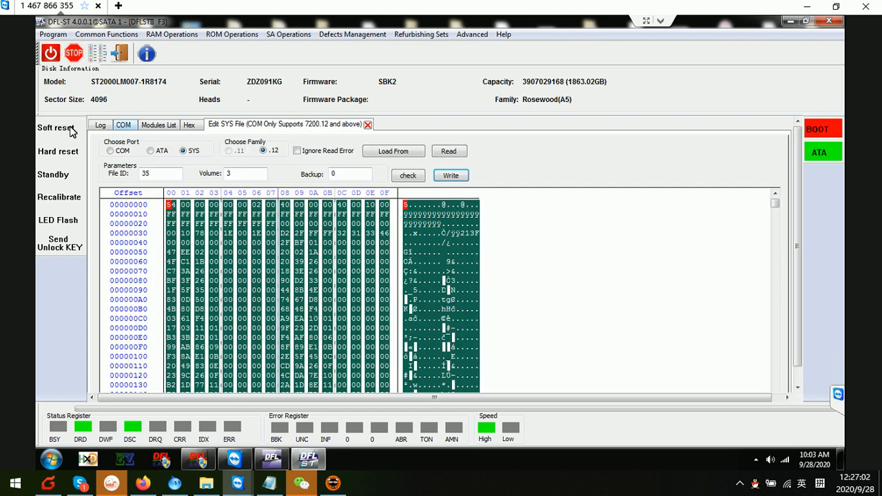
{"action": "left_click", "coordinate": [101, 128]}
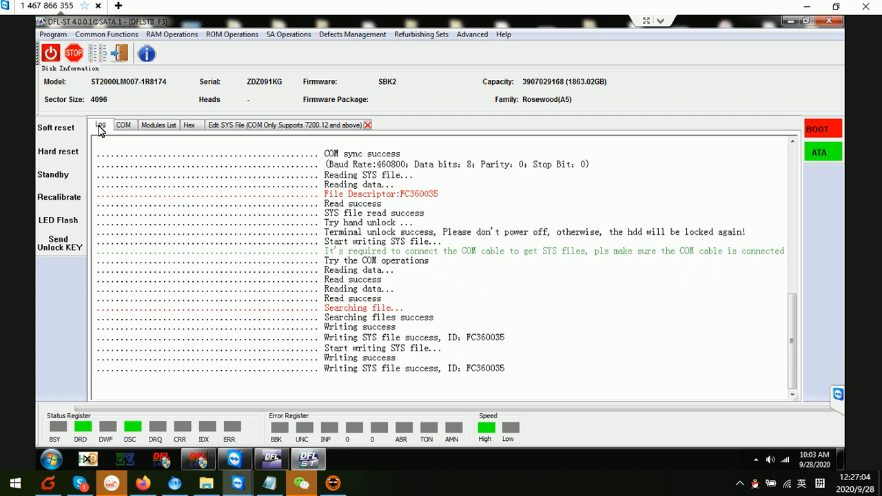
- Return the COM terminal to ASCII diagnostic mode with ^z and run V40 to examine the G-list
{"action": "left_click", "coordinate": [128, 128]}
{"action": "left_click", "coordinate": [181, 251]}
{"action": "key", "text": "ctrl+z"}
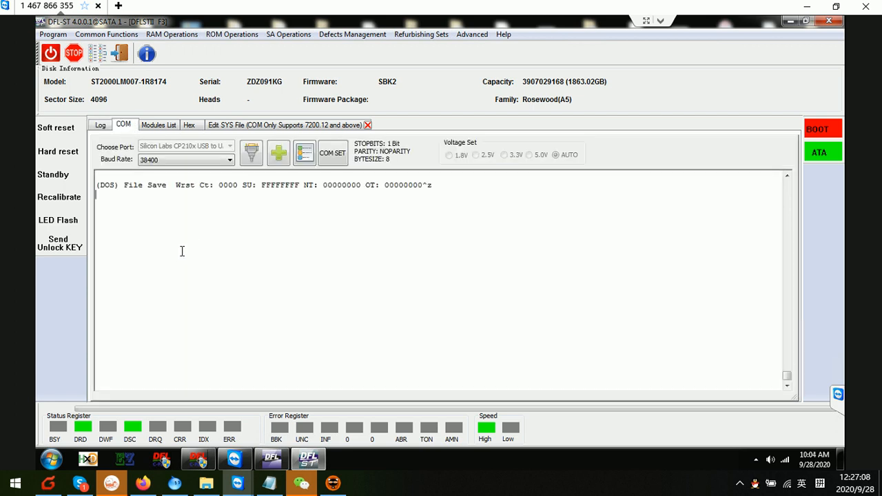
{"action": "type", "text": "V4"}
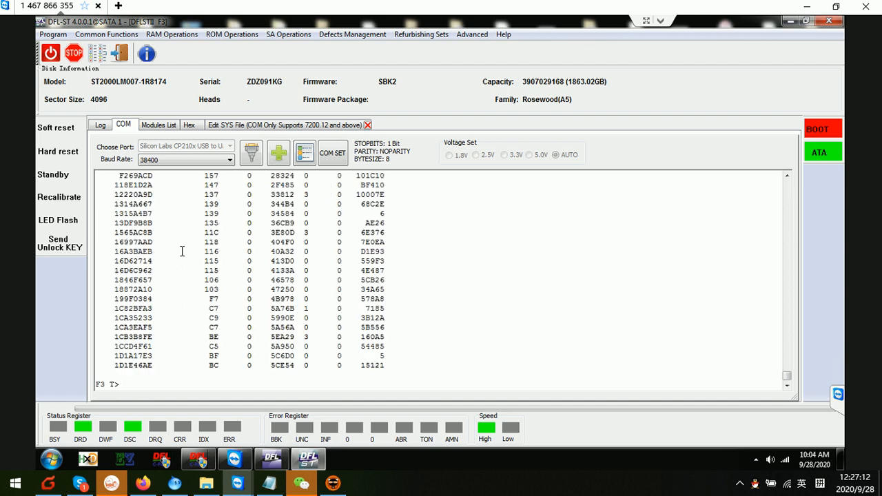
{"action": "scroll", "coordinate": [240, 251], "scroll_direction": "up", "scroll_amount": 5}
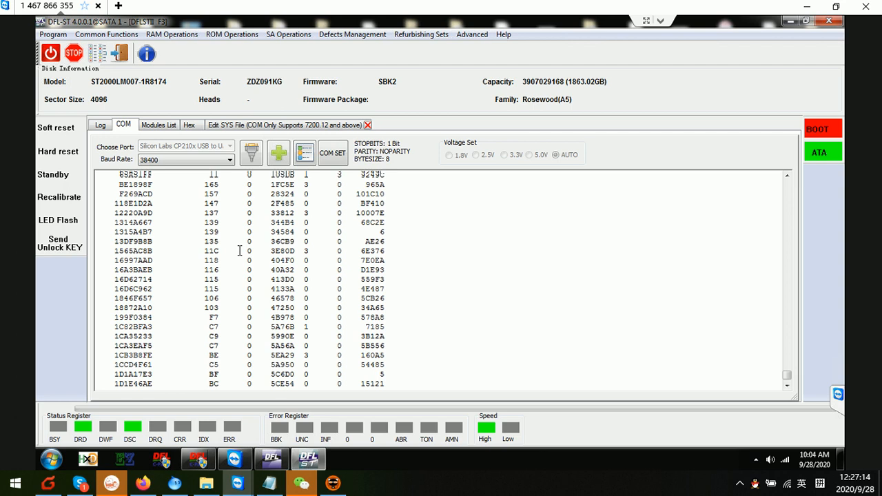
{"action": "scroll", "coordinate": [240, 250], "scroll_direction": "up", "scroll_amount": 2}
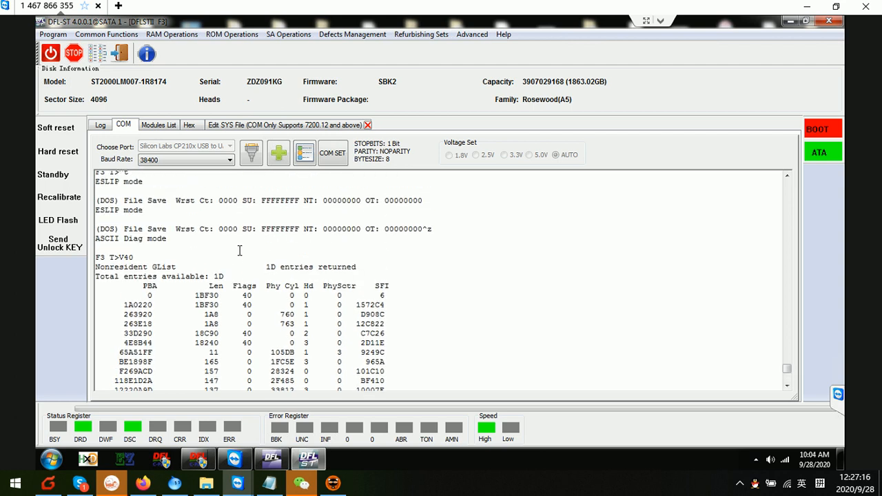
{"action": "scroll", "coordinate": [240, 310], "scroll_direction": "down", "scroll_amount": 7}
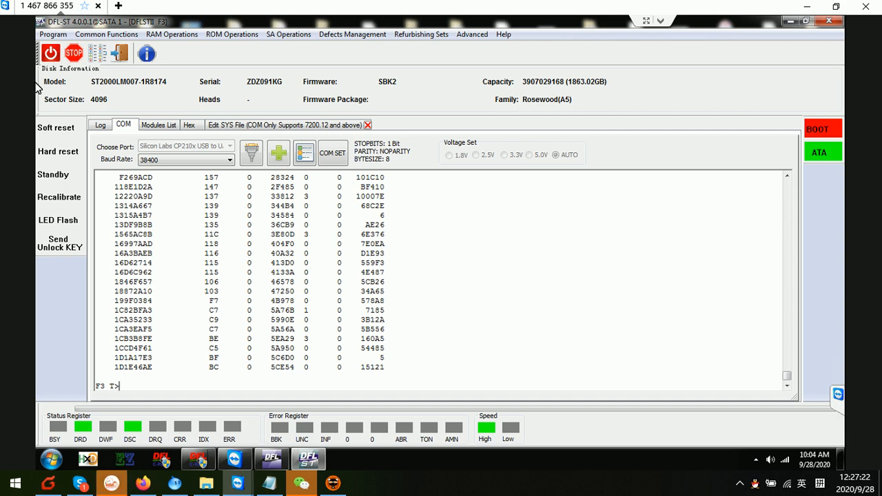
- Power-cycle the drive, send the unlock key, and enter ASCII diagnostic mode with ^z
{"action": "left_click", "coordinate": [51, 58]}
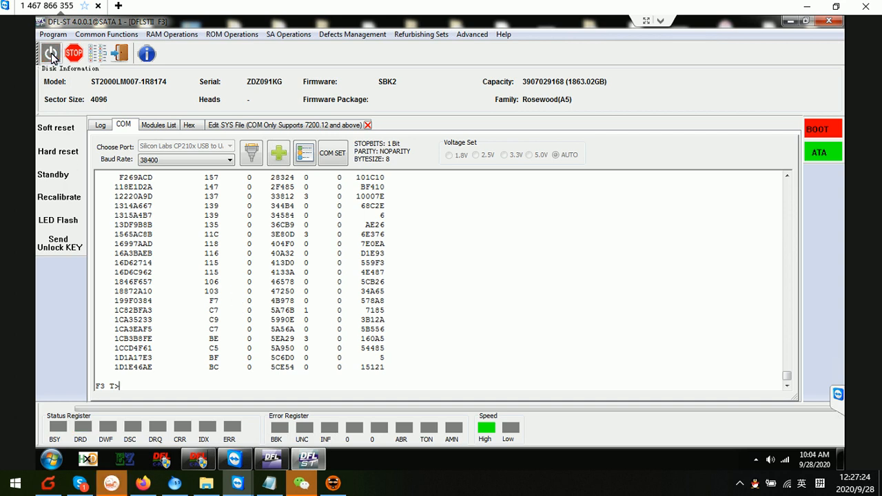
{"action": "left_click", "coordinate": [51, 58]}
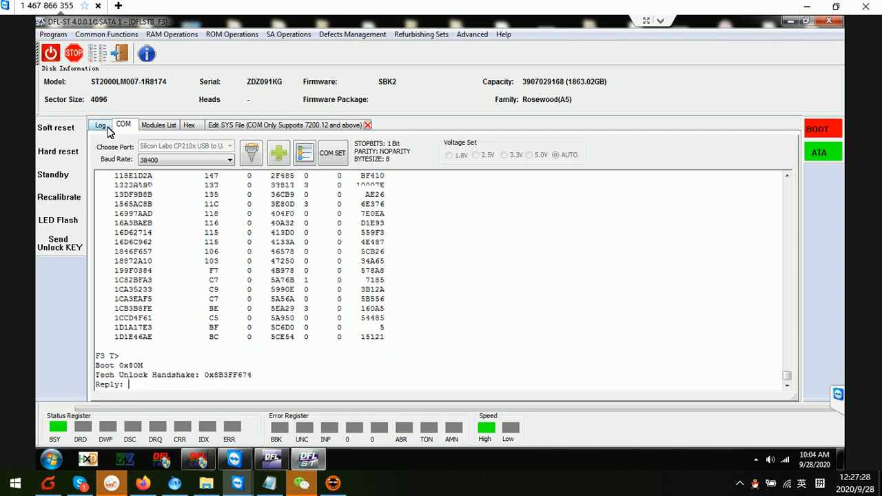
{"action": "left_click", "coordinate": [60, 250]}
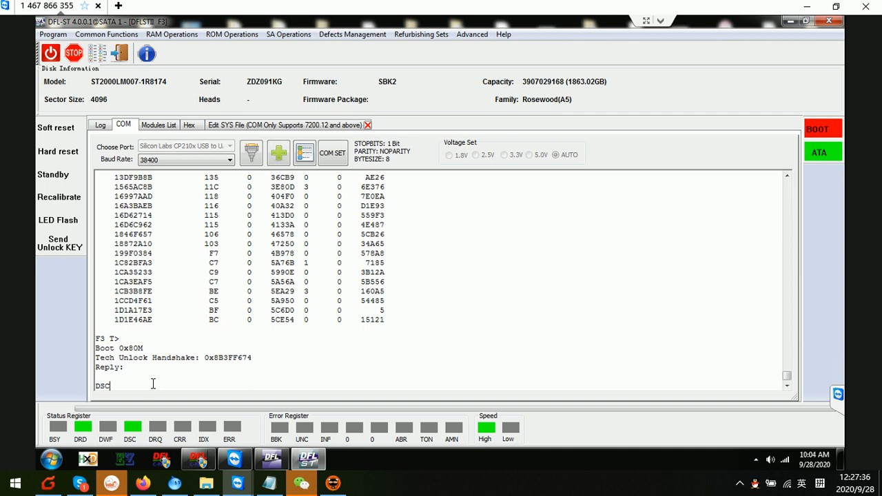
{"action": "key", "text": "ctrl+z"}
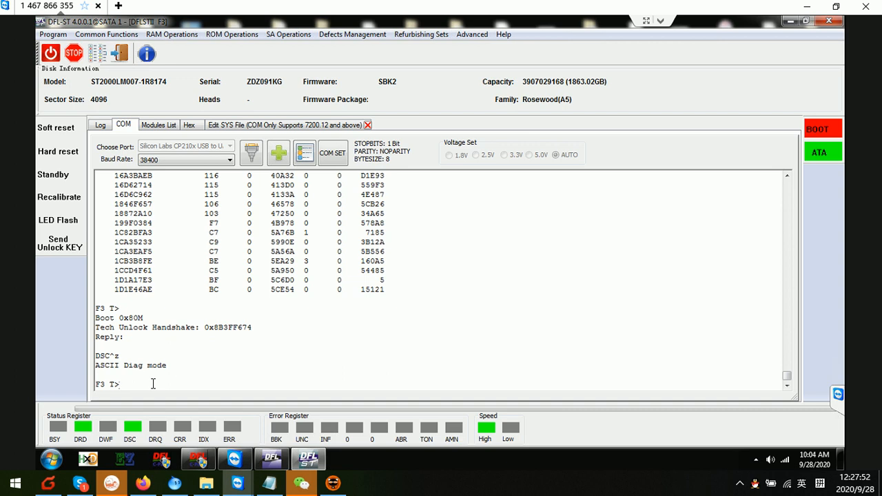
- Run V40 in the COM terminal to examine the G-list after the power cycle
{"action": "type", "text": "V40"}
{"action": "key", "text": "Return"}
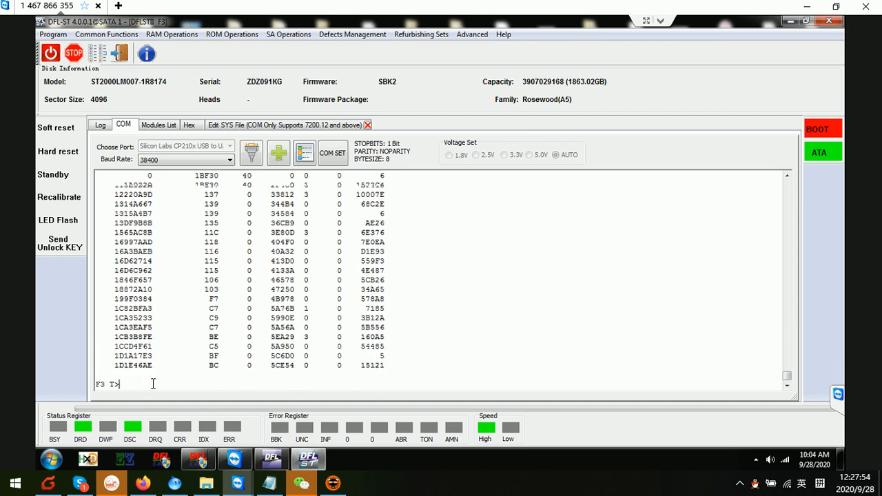
{"action": "scroll", "coordinate": [271, 306], "scroll_direction": "up", "scroll_amount": 3}
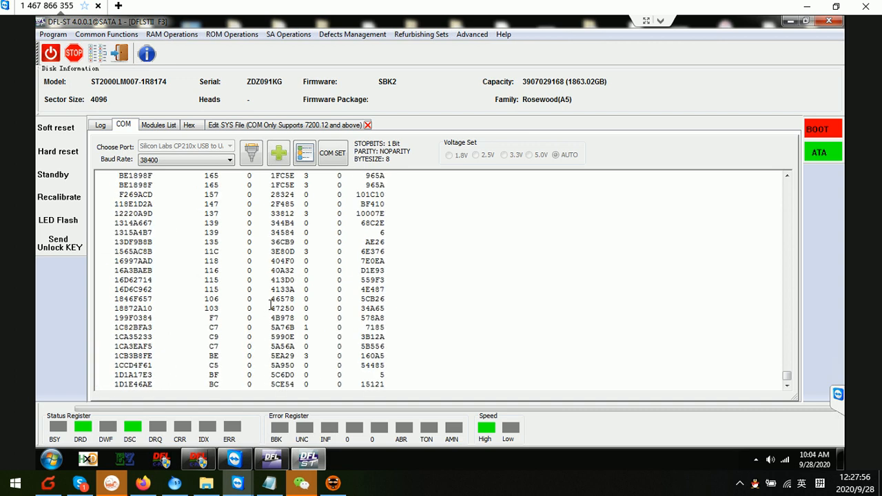
{"action": "scroll", "coordinate": [271, 305], "scroll_direction": "up", "scroll_amount": 1}
{"action": "scroll", "coordinate": [265, 313], "scroll_direction": "down", "scroll_amount": 4}
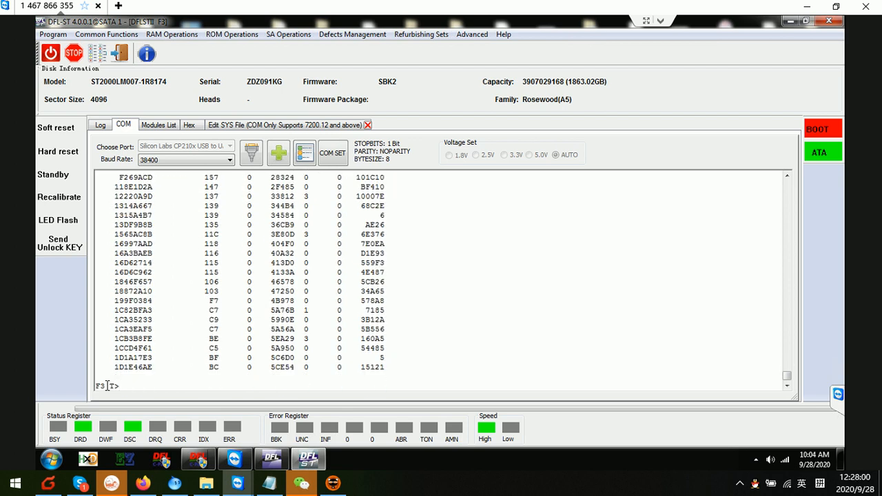
- Run i4,1,22 at the T level and clear the drive's SMART data with /1N1
{"action": "type", "text": "i4,1,22"}
{"action": "key", "text": "Return"}
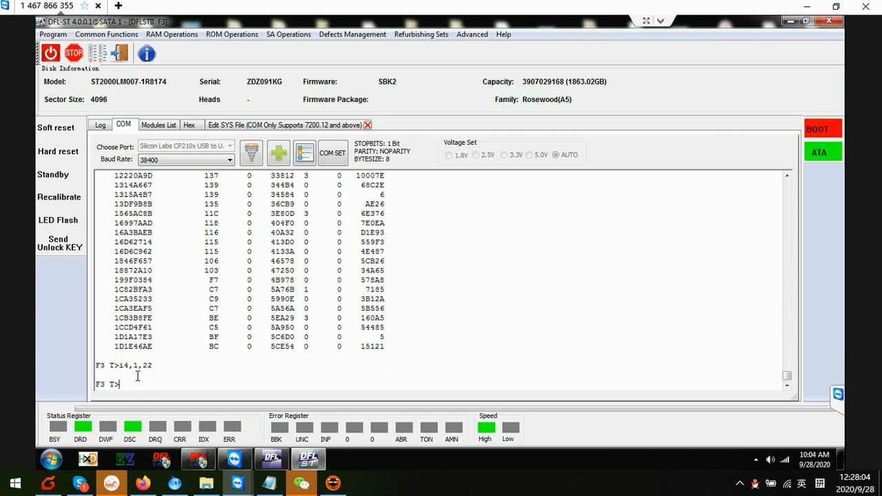
{"action": "type", "text": "/1N1"}
{"action": "key", "text": "Return"}
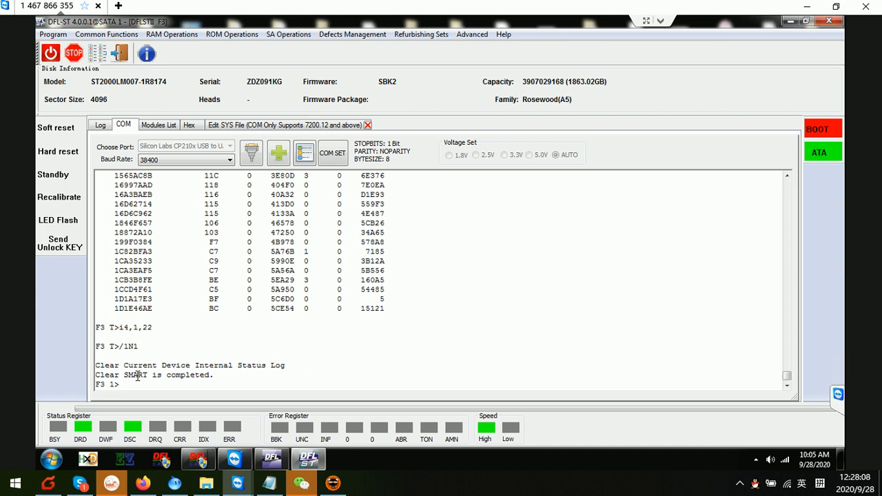
- Return to the T level with / and format the user partition with m0,6,3,,,,,22
{"action": "type", "text": "/"}
{"action": "key", "text": "Return"}
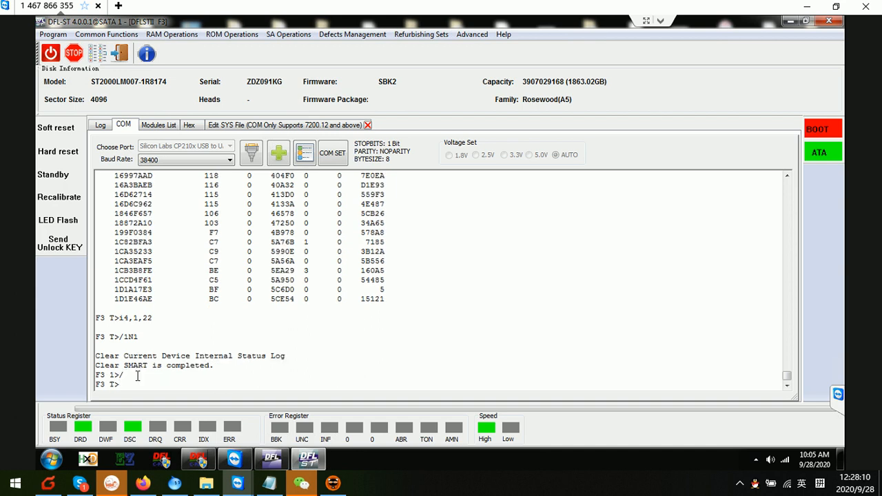
{"action": "type", "text": "m0,6,3,,,,,22"}
{"action": "key", "text": "Return"}
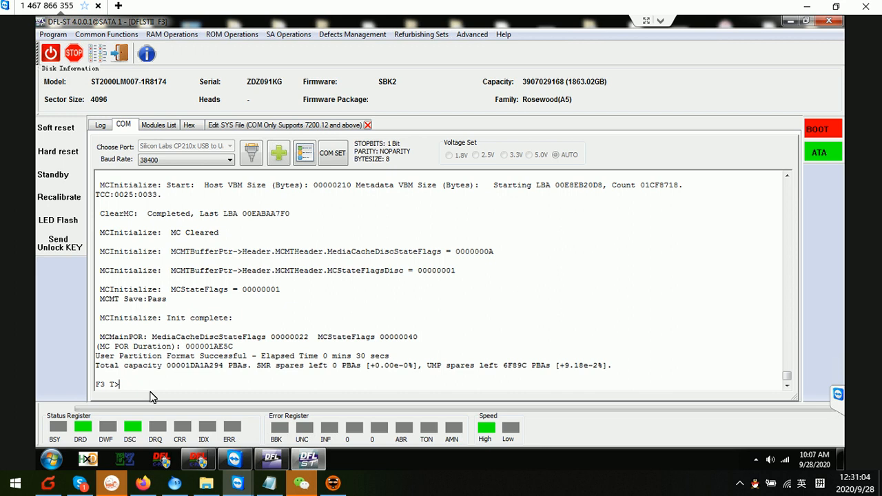
- List the G-list with V40 and examine its entries after the user partition format
{"action": "type", "text": "V40"}
{"action": "key", "text": "Return"}
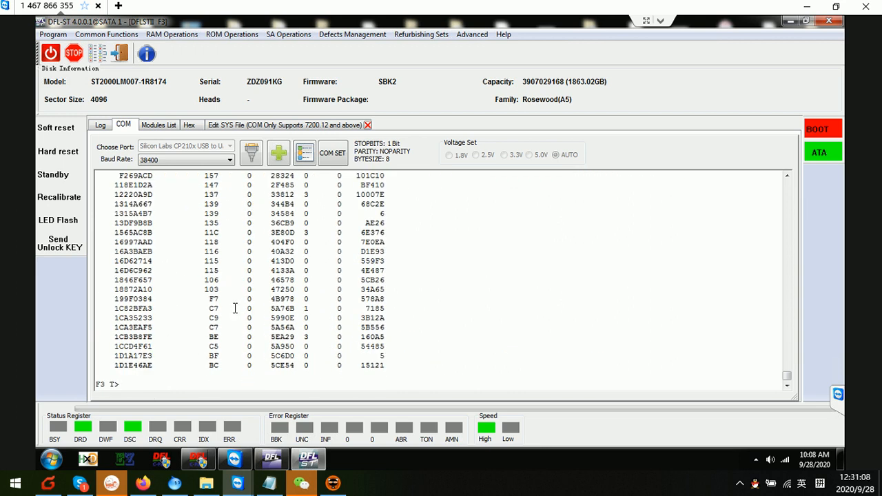
{"action": "scroll", "coordinate": [235, 308], "scroll_direction": "up", "scroll_amount": 3}
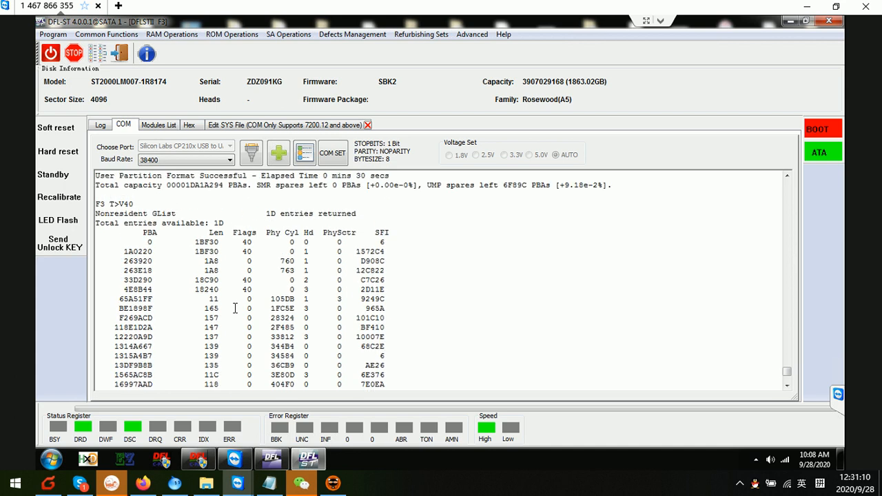
{"action": "scroll", "coordinate": [235, 308], "scroll_direction": "down", "scroll_amount": 5}
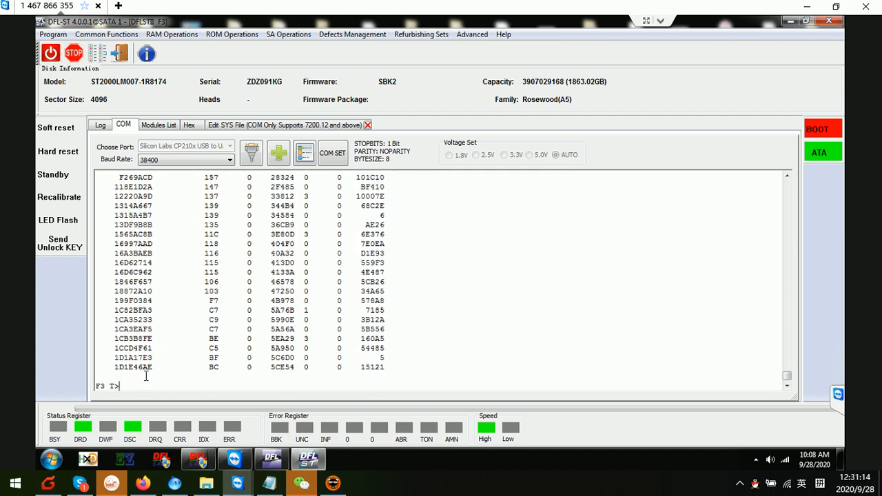
{"action": "key", "text": "ctrl+t"}
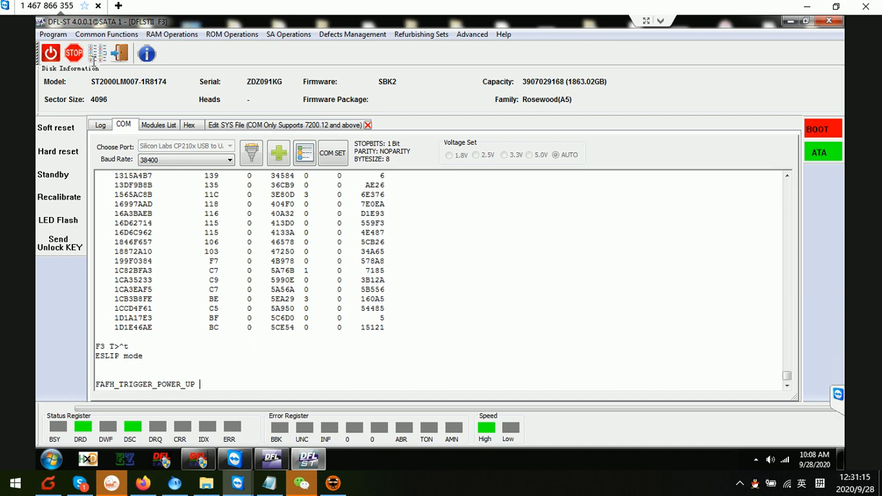
{"action": "left_click", "coordinate": [93, 54]}
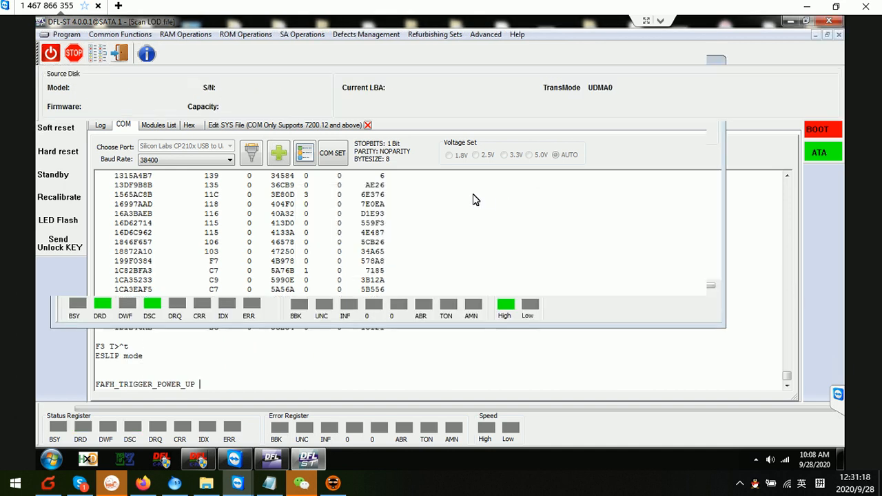
{"action": "left_click", "coordinate": [193, 54]}
{"action": "left_click_drag", "start_coordinate": [421, 117], "coordinate": [342, 111]}
{"action": "type", "text": "370"}
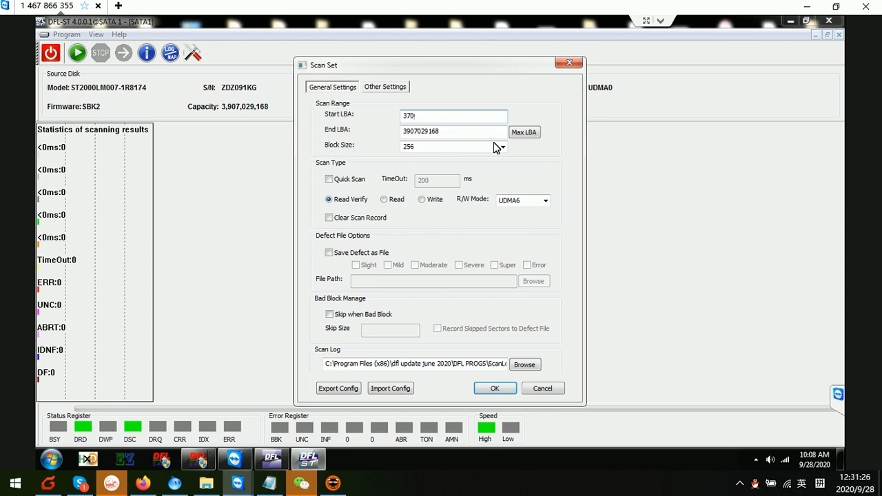
{"action": "type", "text": "0000000"}
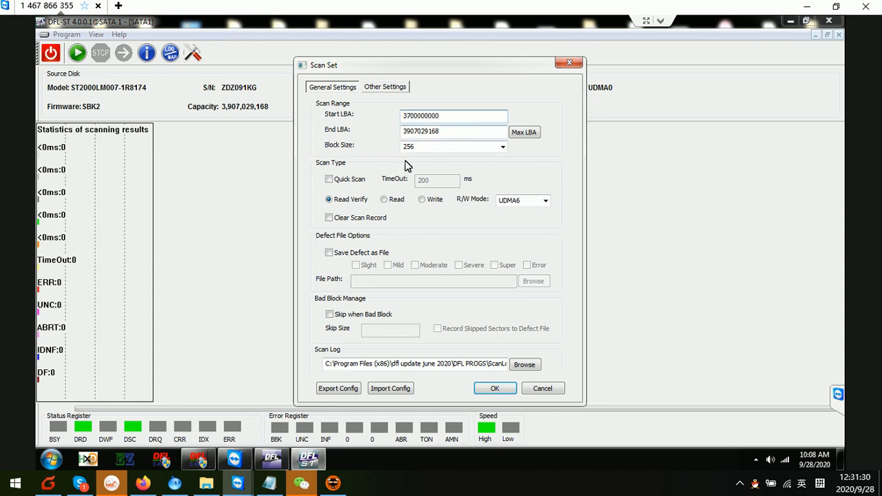
{"action": "left_click", "coordinate": [497, 390]}
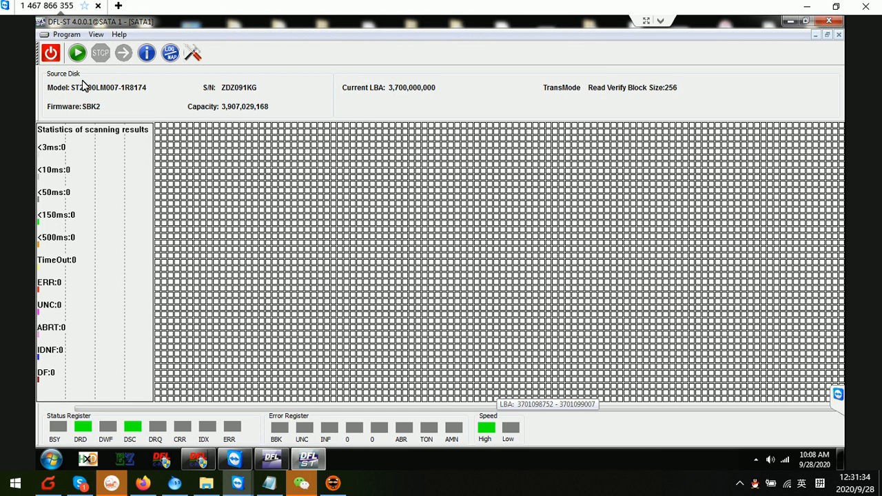
- Run the read-verify scan from the configured start LBA, stop it, and close the disk scan
{"action": "left_click", "coordinate": [78, 53]}
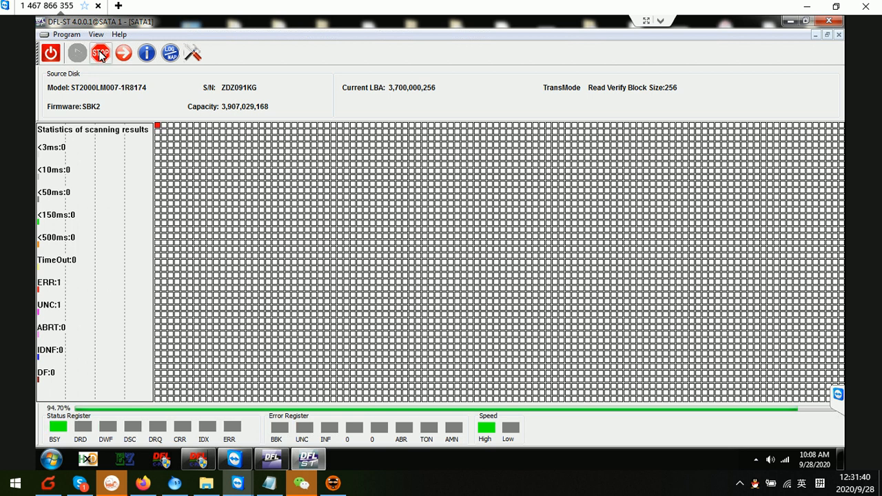
{"action": "left_click", "coordinate": [101, 55]}
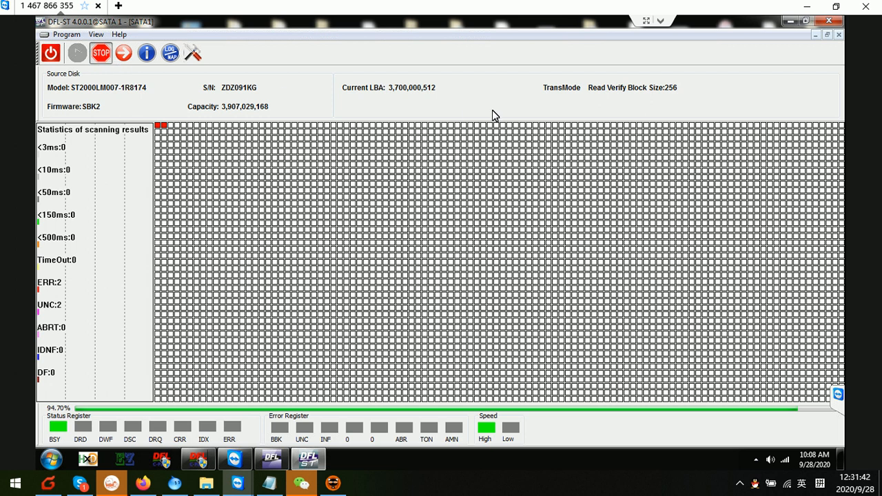
{"action": "left_click", "coordinate": [838, 36]}
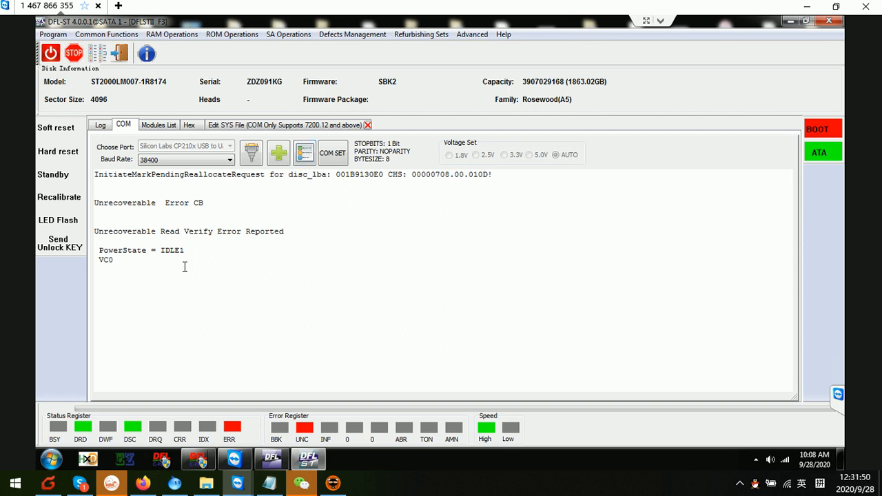
- Switch through ASCII Diag mode (^z) back to ESLIP mode (^t), and try to clear the NG list over ATA using SYS mode
{"action": "key", "text": "ctrl+z"}
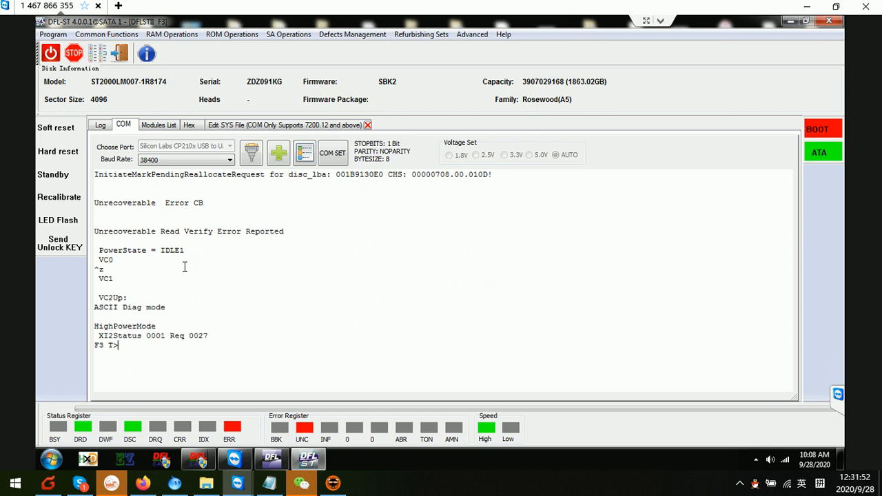
{"action": "key", "text": "ctrl+t"}
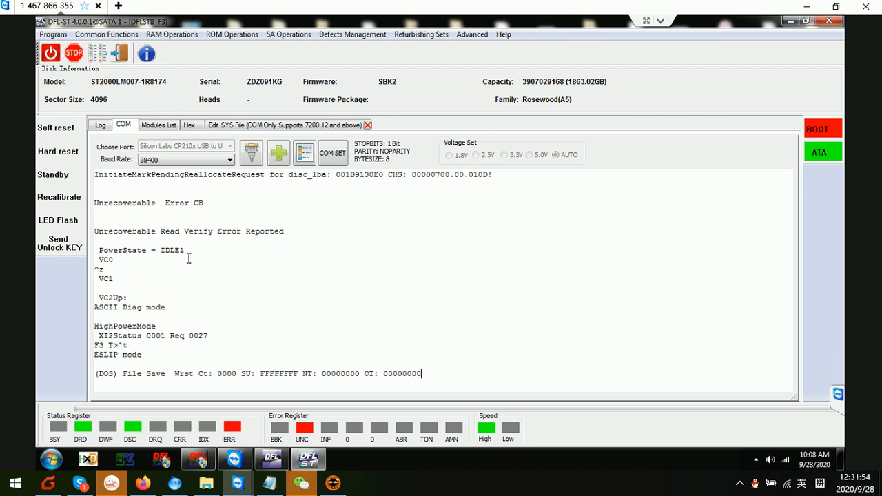
{"action": "left_click", "coordinate": [361, 36]}
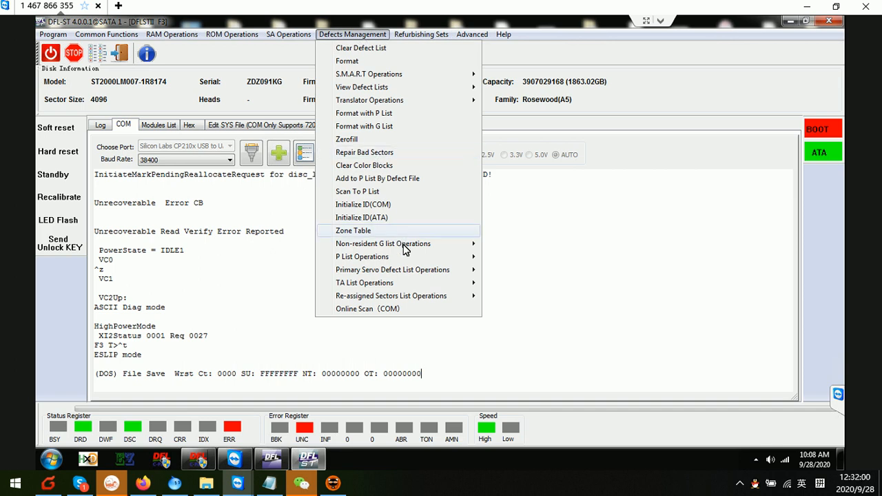
{"action": "mouse_move", "coordinate": [405, 250]}
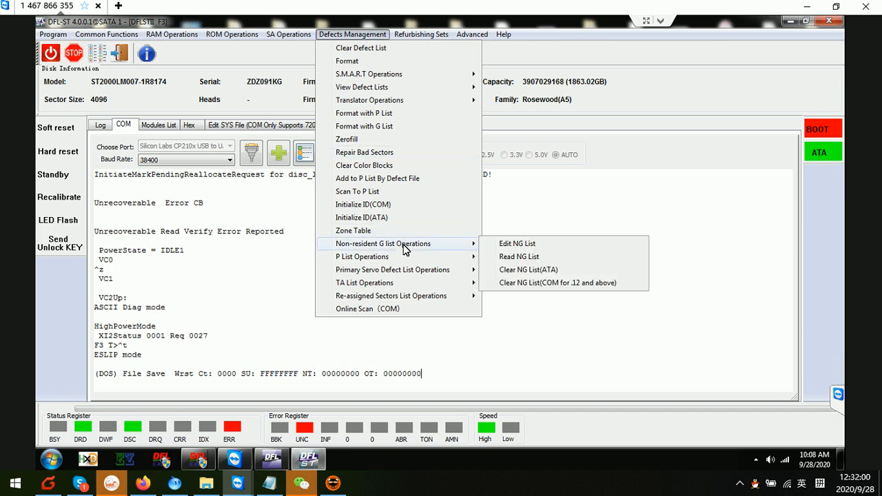
{"action": "left_click", "coordinate": [545, 275]}
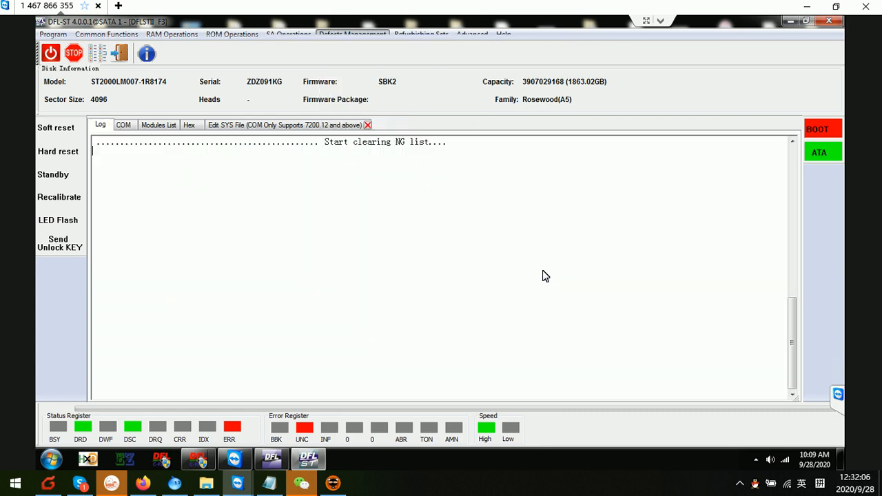
{"action": "left_click", "coordinate": [470, 245]}
{"action": "left_click", "coordinate": [392, 266]}
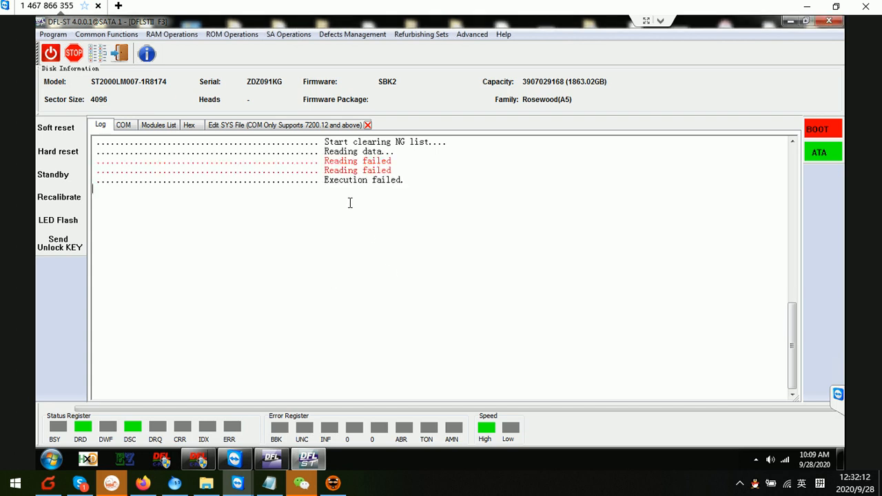
- Retry clearing the non-resident G-list over ATA for the .12 series, choosing SYS mode again
{"action": "left_click", "coordinate": [344, 34]}
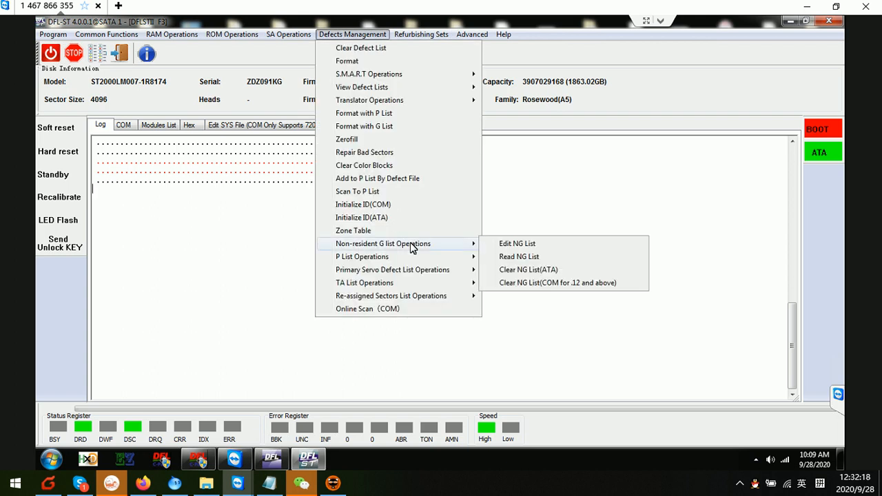
{"action": "left_click", "coordinate": [522, 272]}
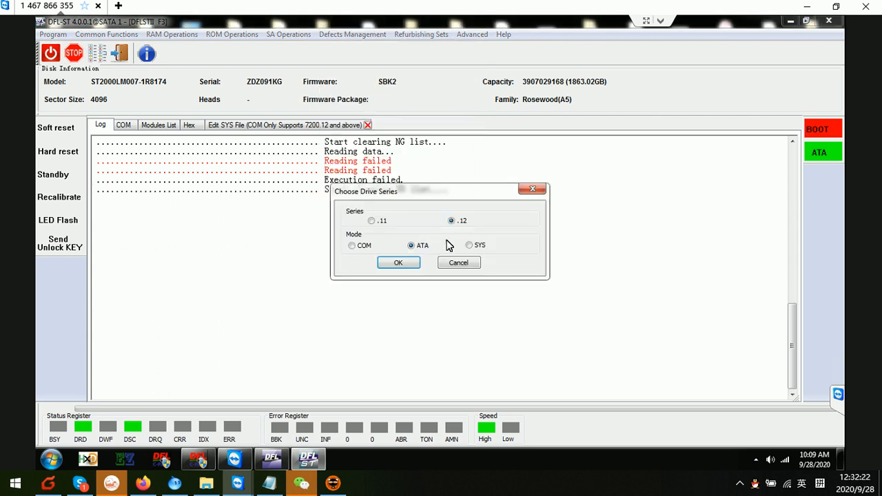
{"action": "left_click", "coordinate": [475, 249]}
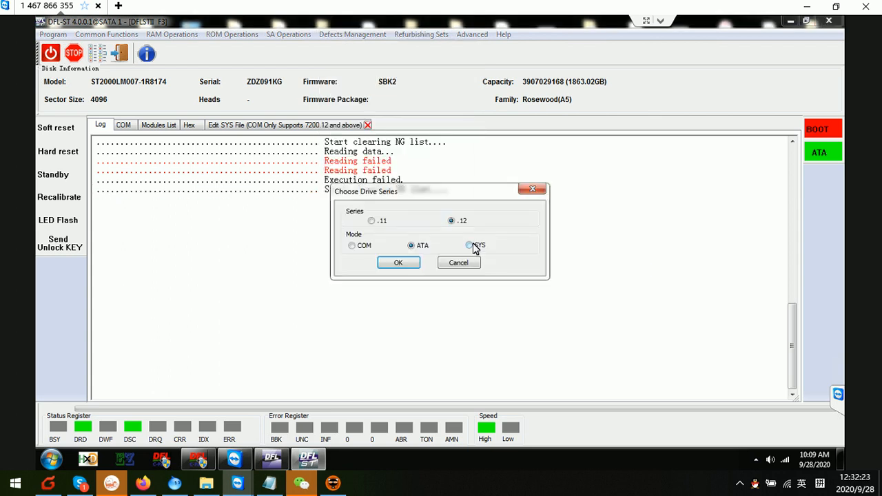
{"action": "left_click", "coordinate": [399, 264]}
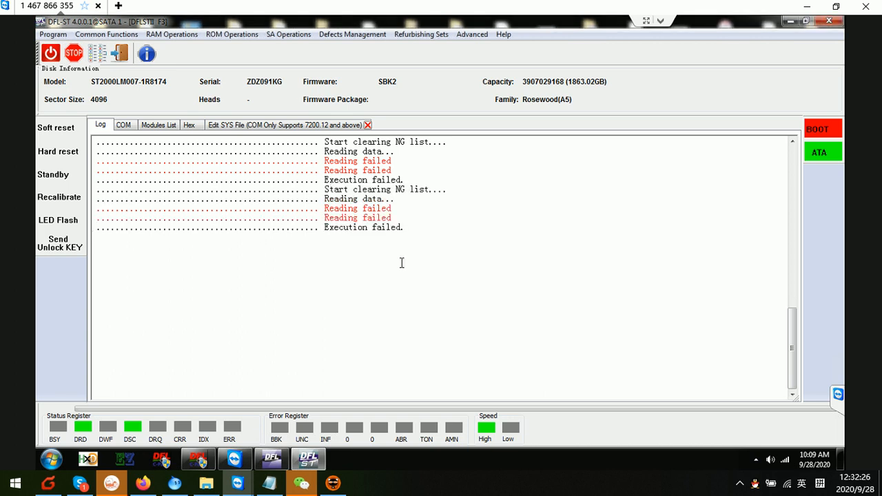
- Clear the non-resident G-list using the COM method for .12 and above
{"action": "left_click", "coordinate": [343, 35]}
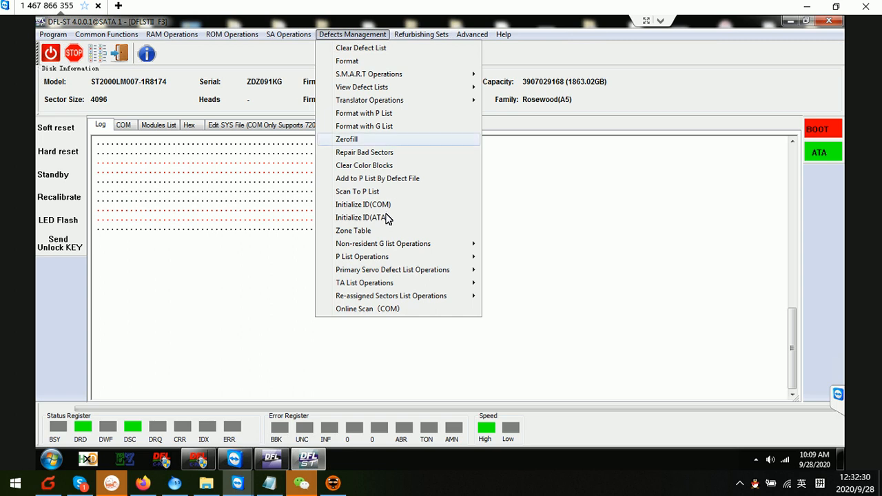
{"action": "mouse_move", "coordinate": [470, 247]}
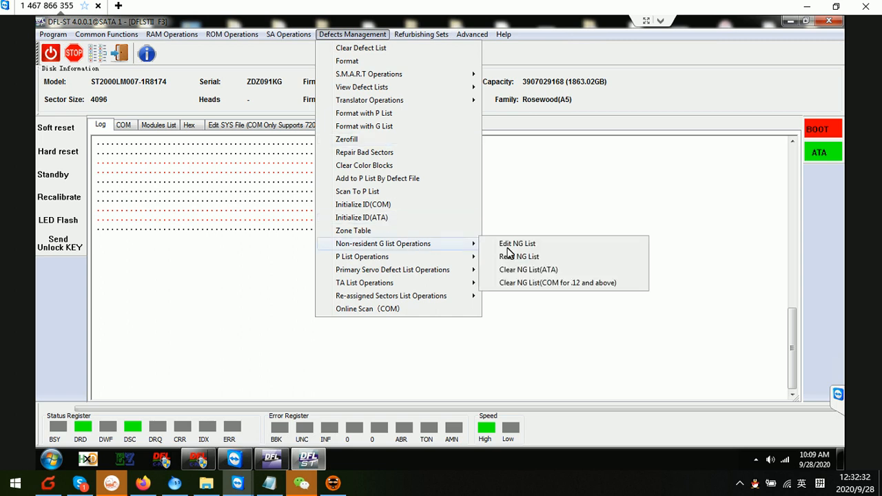
{"action": "left_click", "coordinate": [548, 283]}
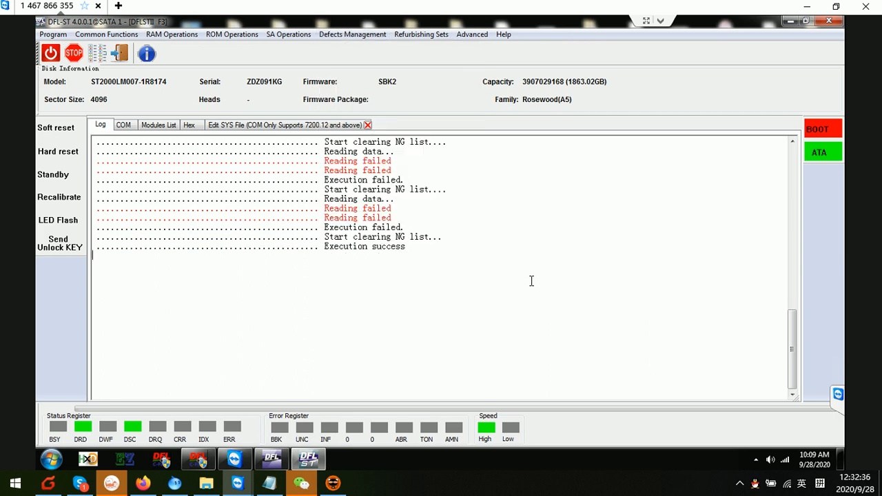
- Return to ASCII Diag mode in the COM terminal with ^z and list the non-resident G-list with V40
{"action": "left_click", "coordinate": [123, 124]}
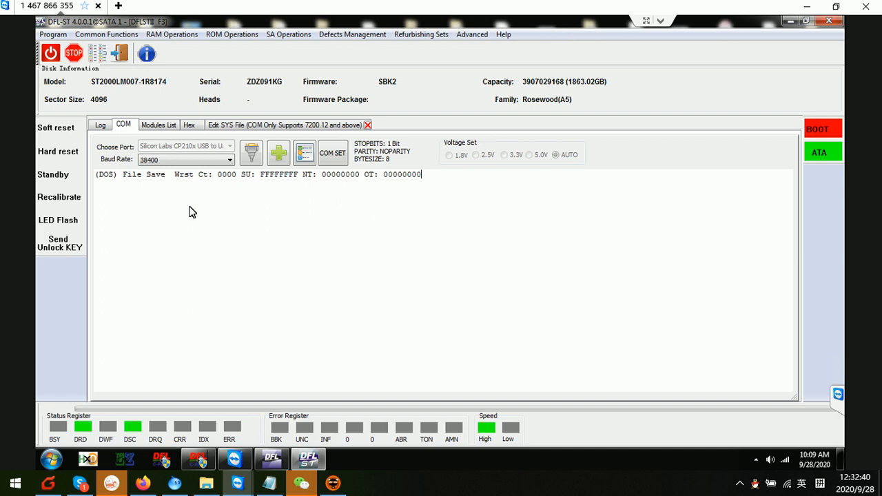
{"action": "key", "text": "ctrl+z"}
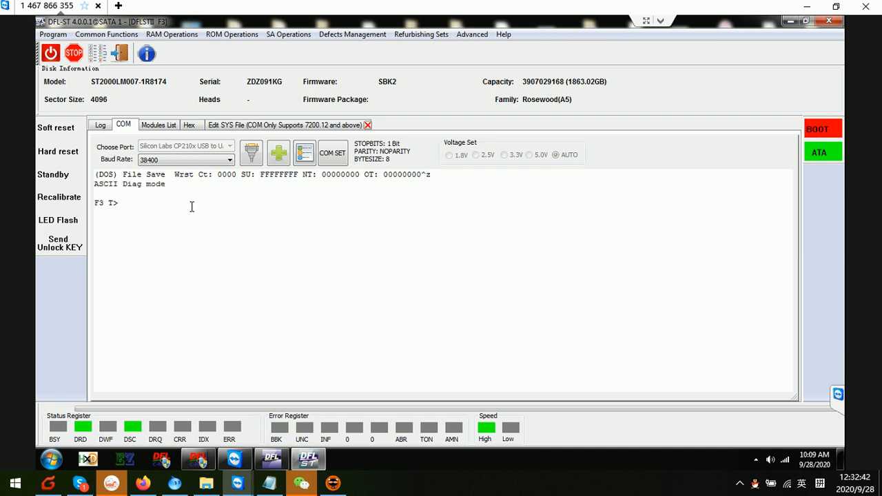
{"action": "type", "text": "V40"}
{"action": "key", "text": "Return"}
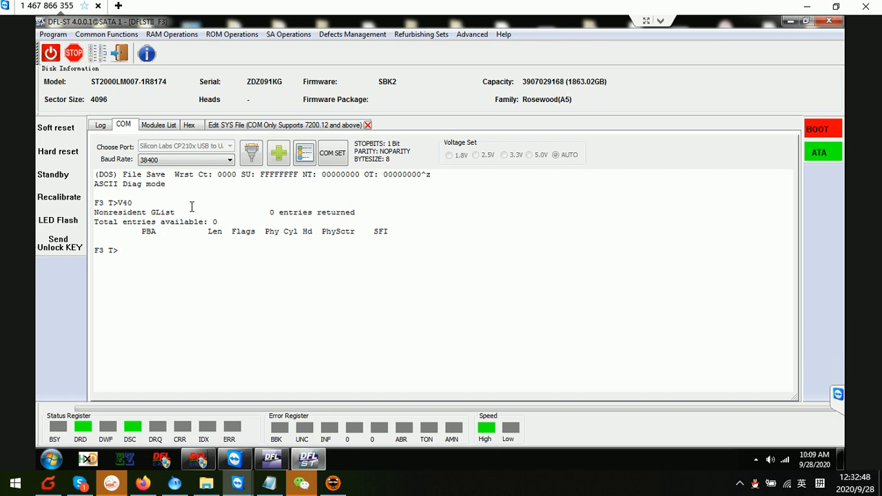
- Run i4,1,22 at the T level and format the user partition with m0,6,3,,,,,22
{"action": "type", "text": "i4,1,22"}
{"action": "key", "text": "Return"}
{"action": "type", "text": "m0,6,3,,,,,22"}
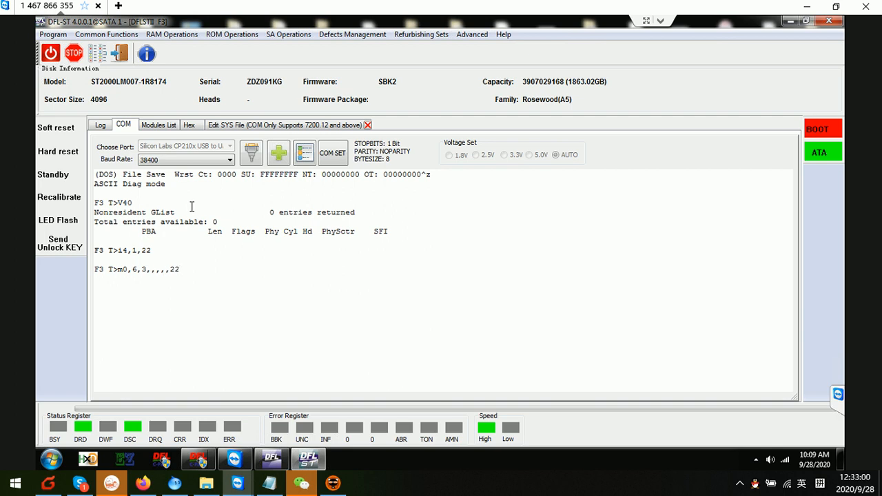
{"action": "key", "text": "Return"}
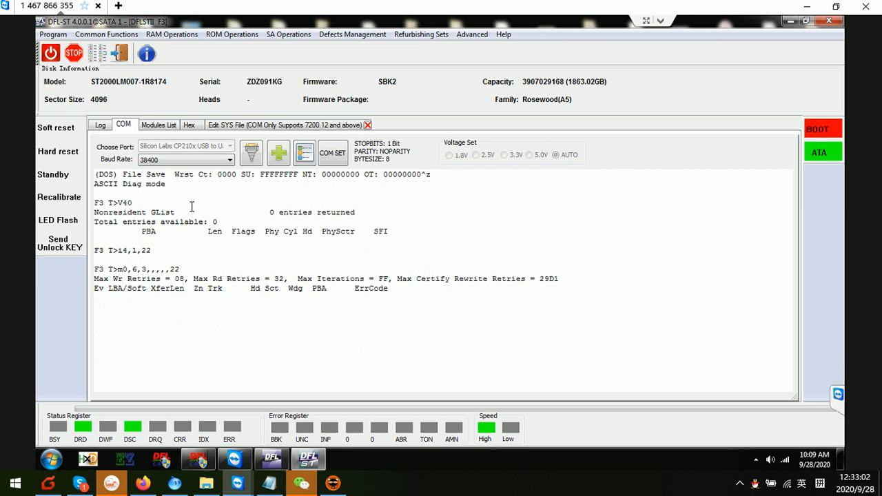
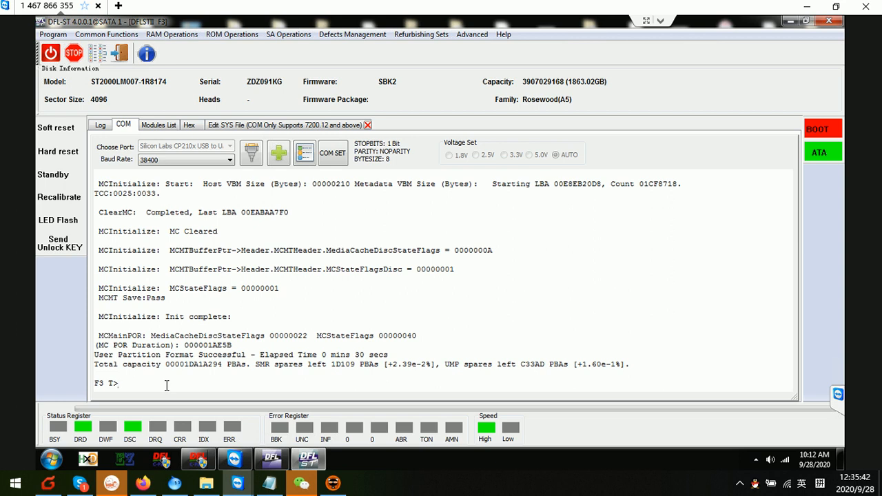
- Recheck the G-list with V40 after the format, and switch the drive to ESLIP mode with ^t
{"action": "type", "text": "V40"}
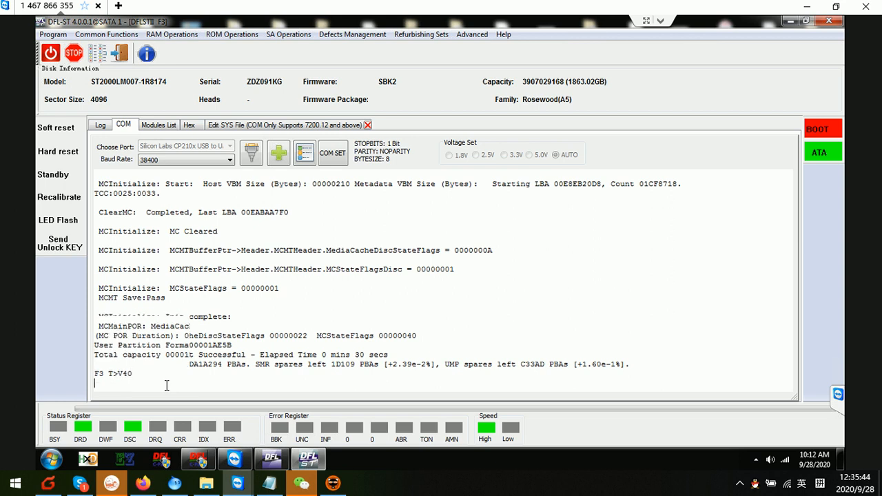
{"action": "key", "text": "Return"}
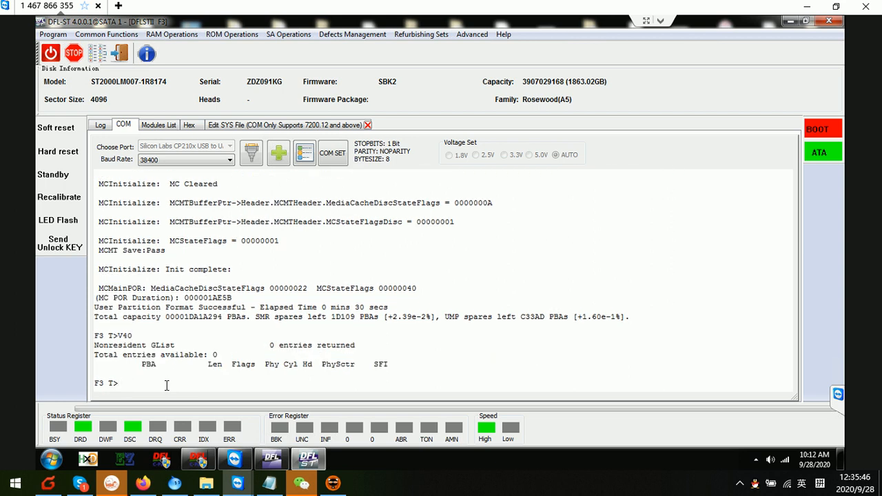
{"action": "key", "text": "ctrl+t"}
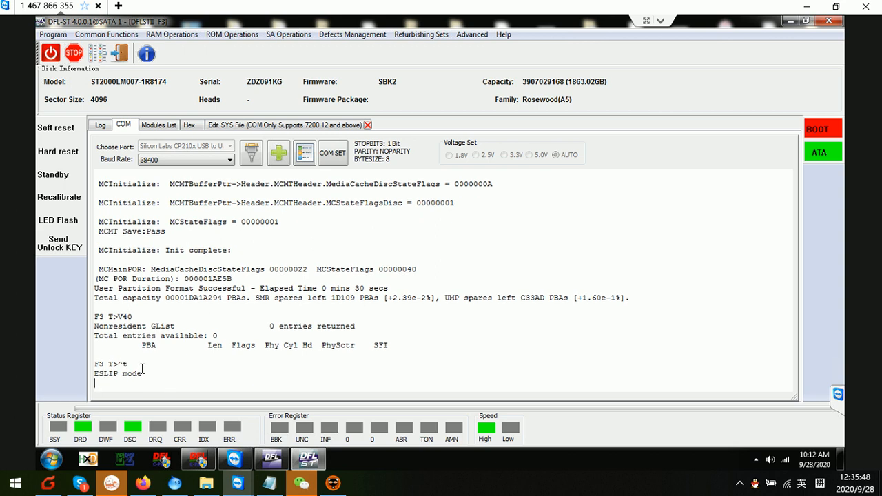
{"action": "left_click", "coordinate": [94, 55]}
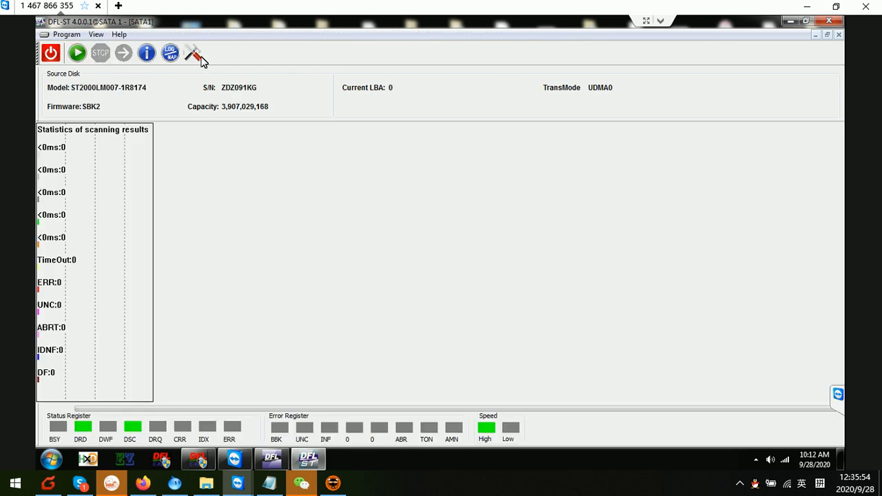
{"action": "left_click", "coordinate": [198, 58]}
{"action": "left_click", "coordinate": [426, 117]}
{"action": "key", "text": "BackSpace"}
{"action": "type", "text": "3700000000"}
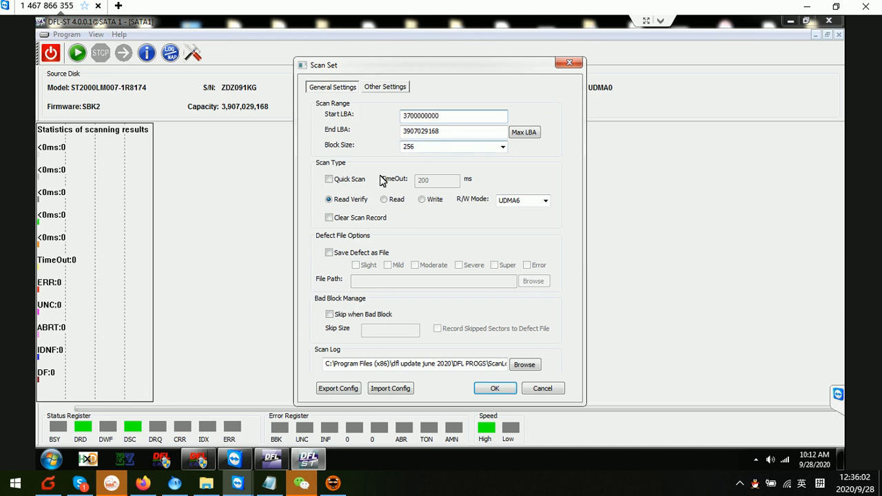
{"action": "left_click", "coordinate": [495, 388]}
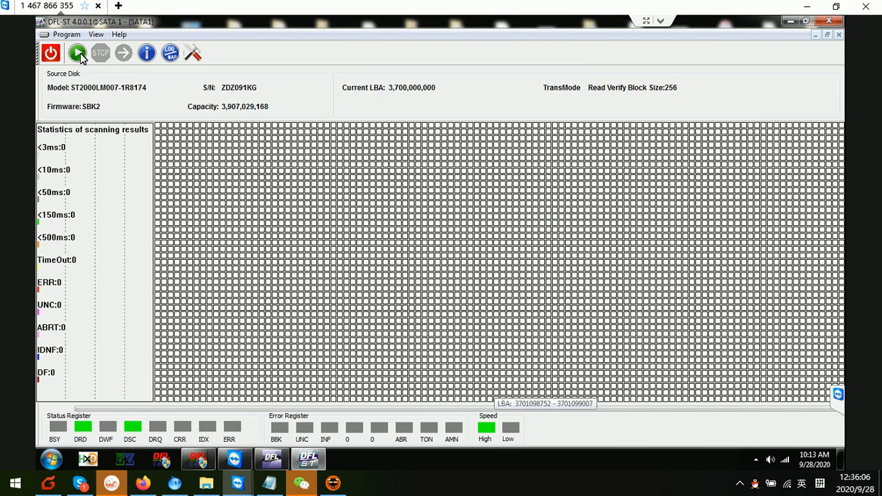
{"action": "left_click", "coordinate": [77, 53]}
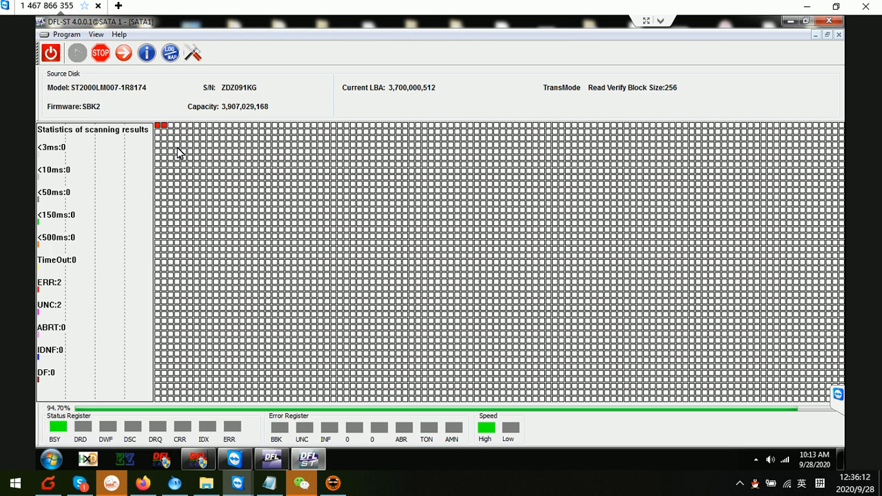
{"action": "left_click", "coordinate": [101, 55]}
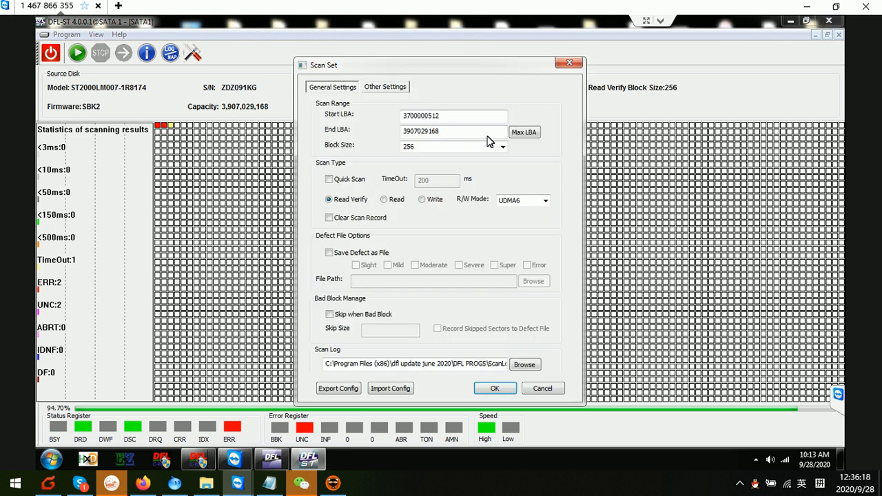
{"action": "left_click", "coordinate": [408, 115]}
{"action": "type", "text": "2"}
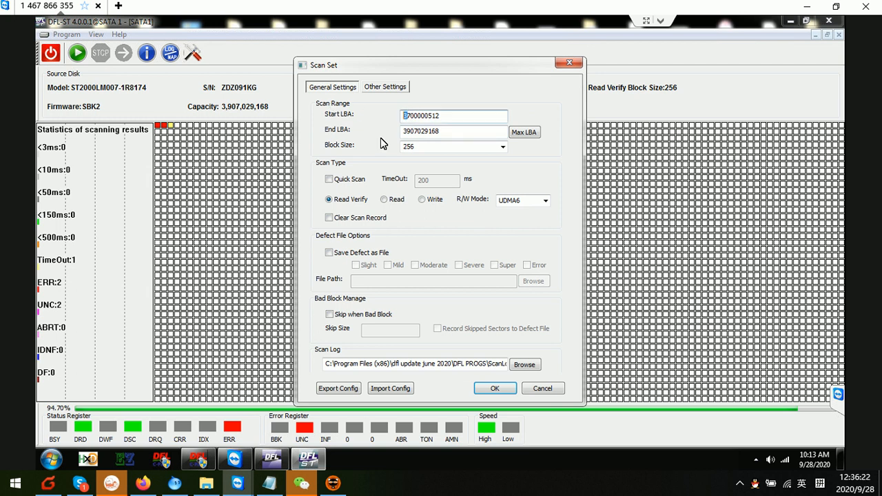
{"action": "left_click", "coordinate": [329, 218]}
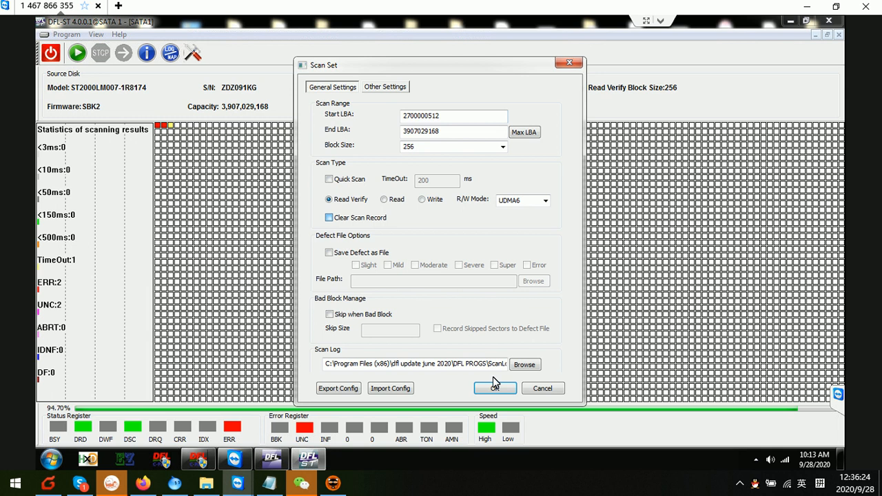
{"action": "left_click", "coordinate": [495, 389]}
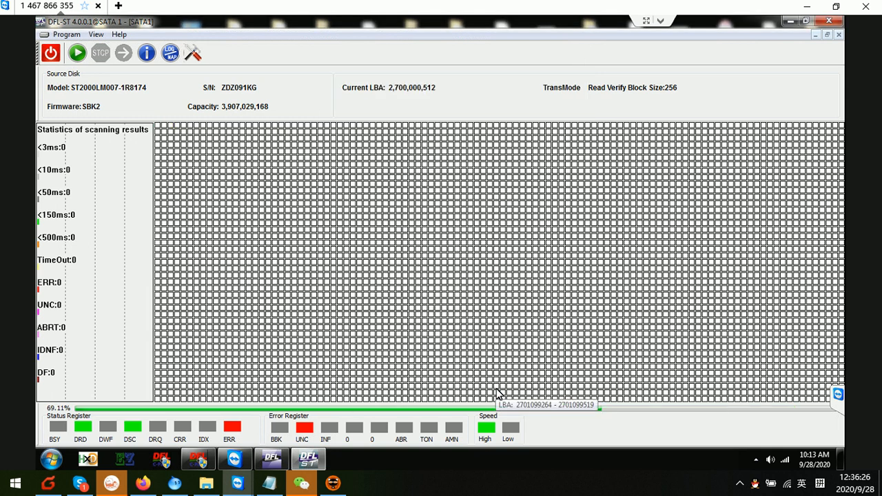
{"action": "left_click", "coordinate": [78, 55]}
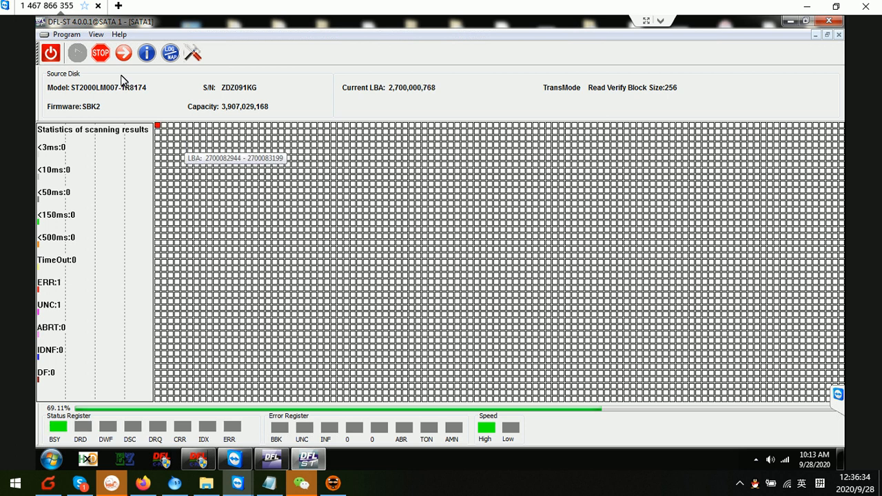
{"action": "left_click", "coordinate": [101, 55]}
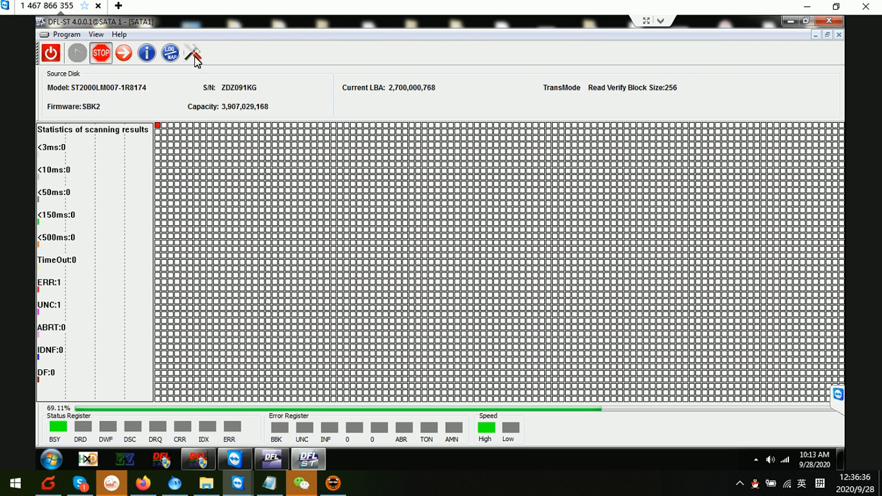
{"action": "left_click", "coordinate": [193, 55]}
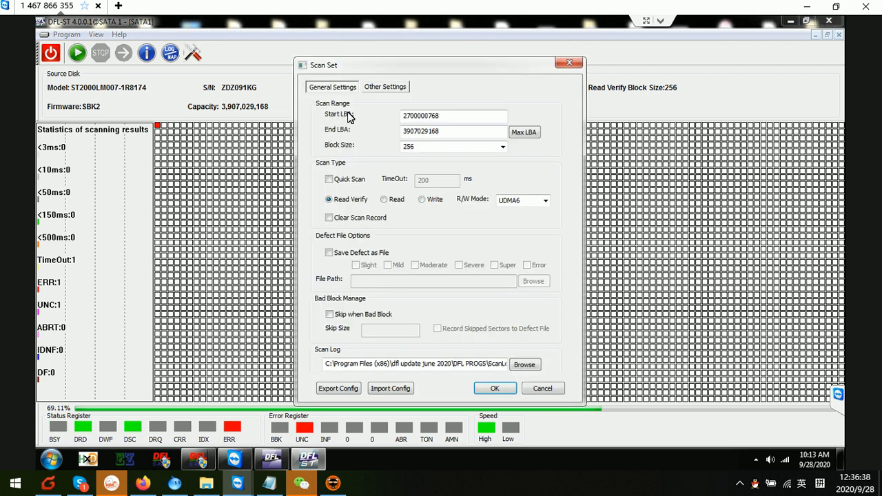
{"action": "left_click", "coordinate": [408, 116]}
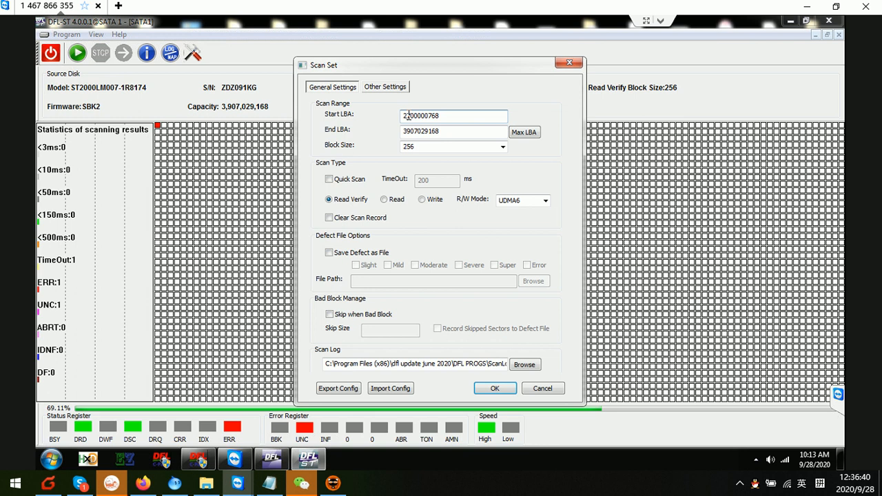
{"action": "key", "text": "shift+Left"}
{"action": "type", "text": "1"}
{"action": "left_click", "coordinate": [501, 390]}
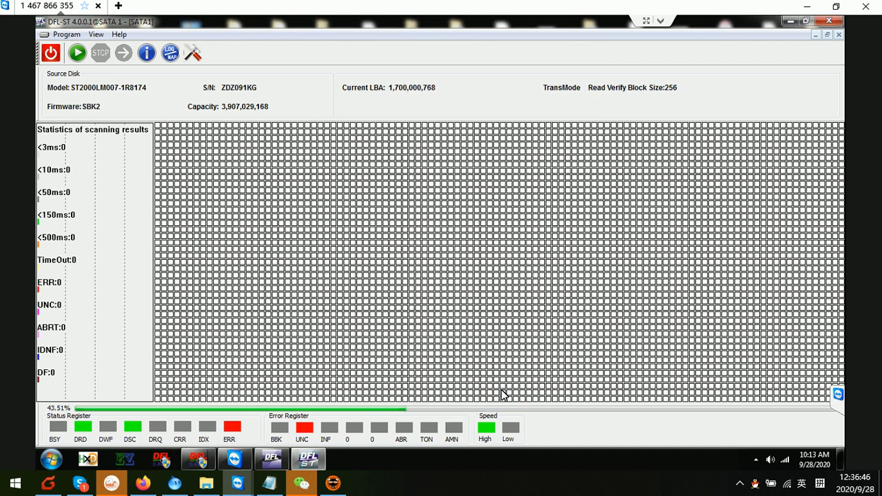
{"action": "left_click", "coordinate": [77, 53]}
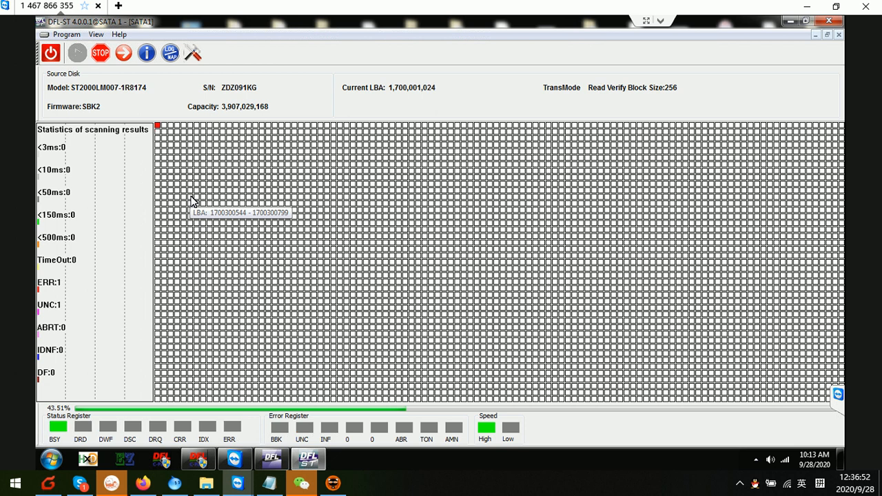
{"action": "left_click", "coordinate": [103, 54]}
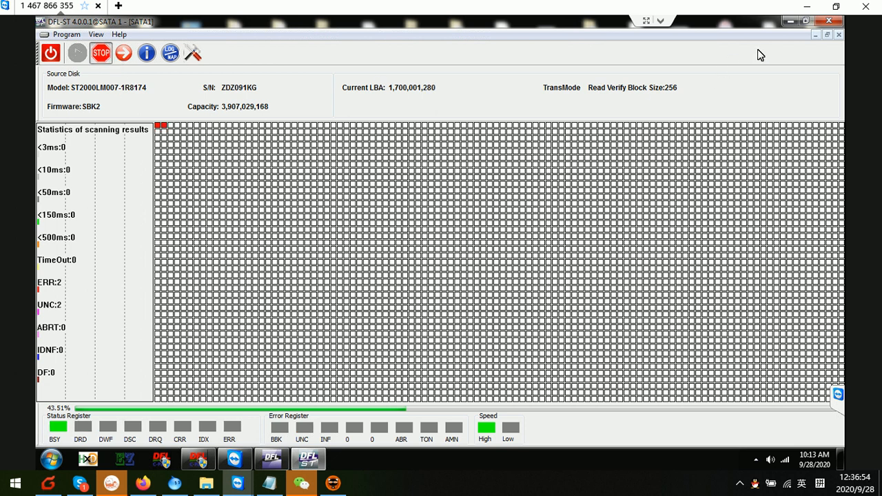
{"action": "left_click", "coordinate": [839, 36]}
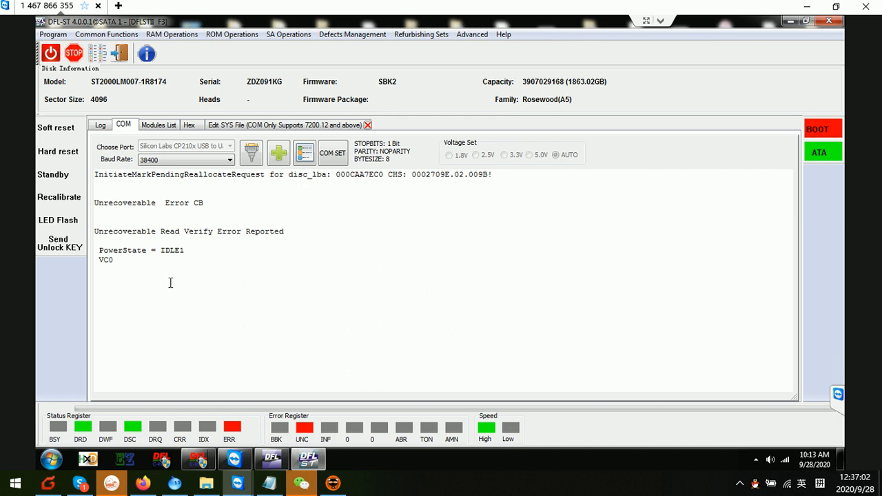
- Enter diagnostic mode with ^z, switch to ESLIP mode with ^t, try Initialize ID(ATA), and check the log
{"action": "key", "text": "ctrl+z"}
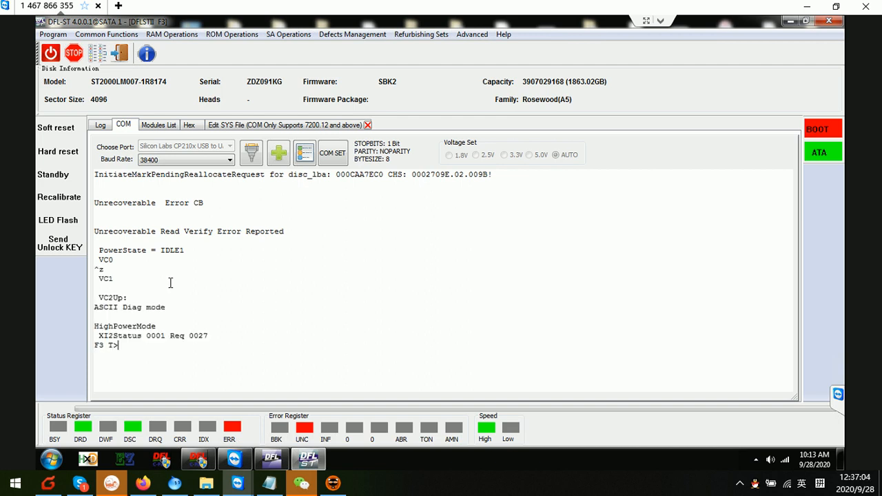
{"action": "key", "text": "ctrl+t"}
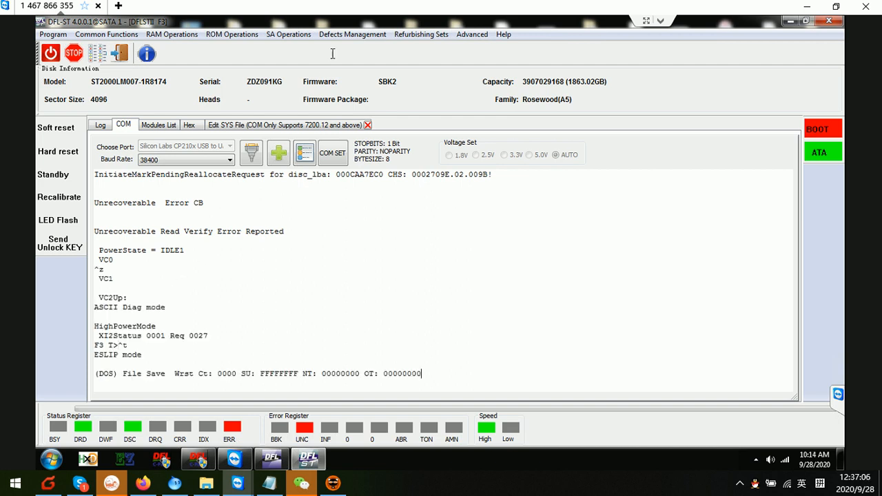
{"action": "left_click", "coordinate": [345, 34]}
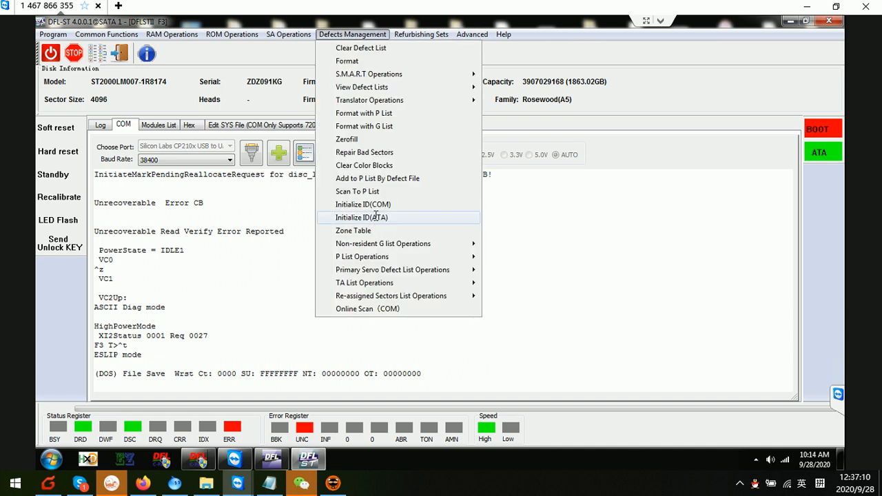
{"action": "left_click", "coordinate": [375, 218]}
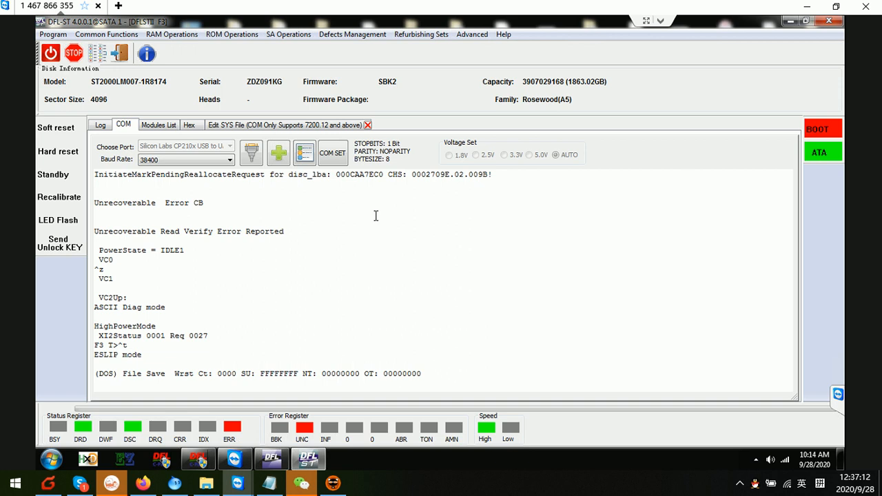
{"action": "left_click", "coordinate": [106, 126]}
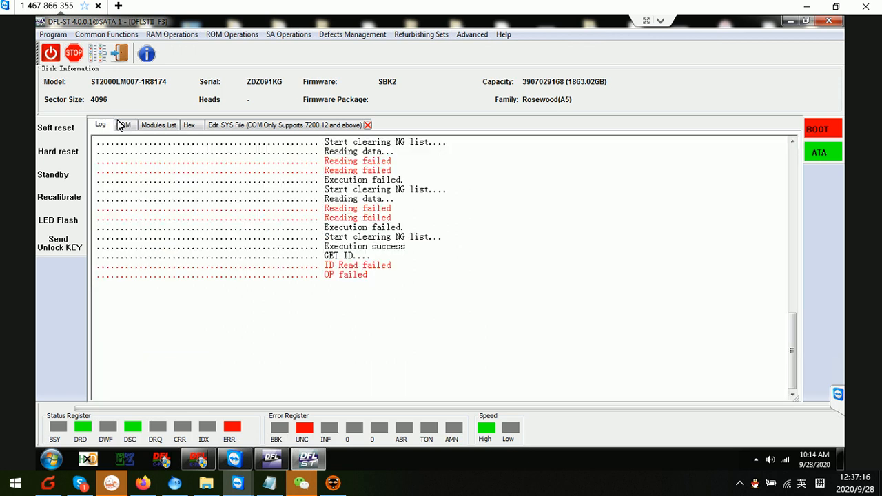
{"action": "left_click", "coordinate": [123, 125]}
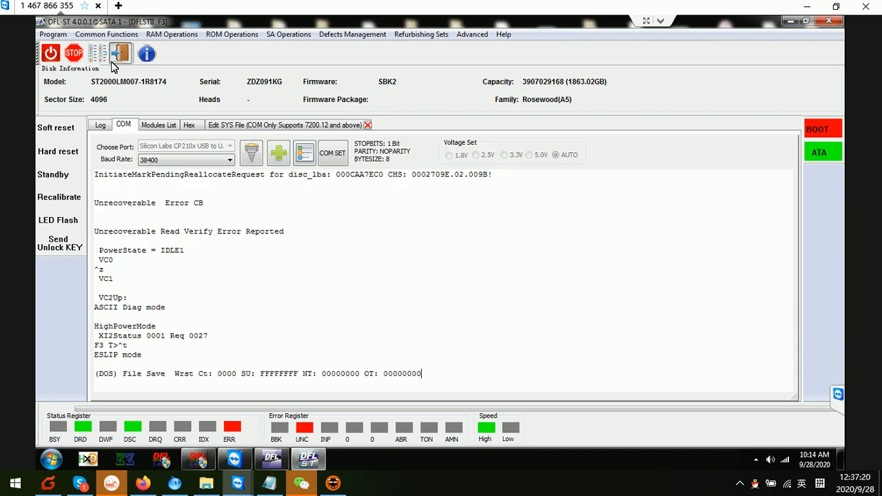
- Exit the drive session and restart it as Barracuda F3, obtaining the drive details before entering
{"action": "left_click", "coordinate": [122, 57]}
{"action": "left_click", "coordinate": [72, 55]}
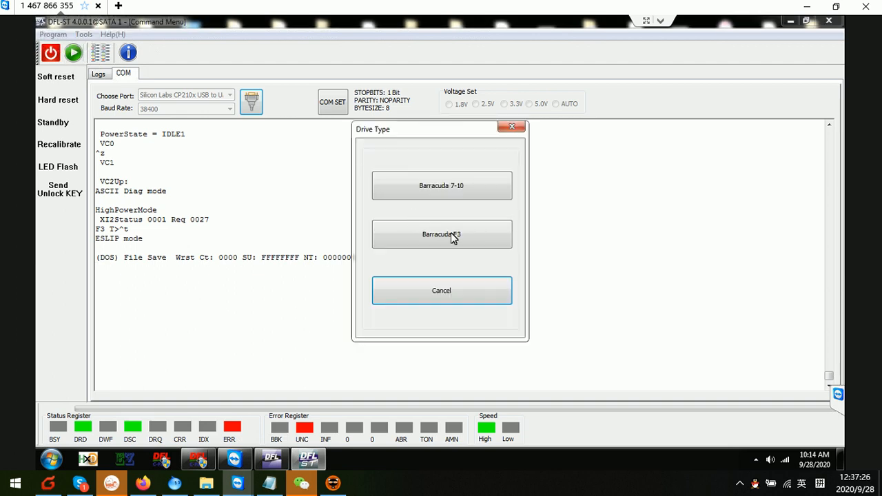
{"action": "left_click", "coordinate": [451, 235]}
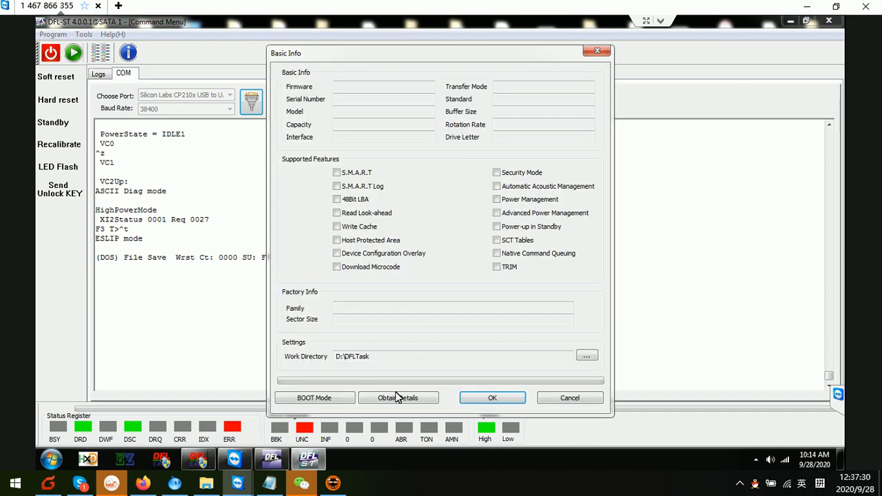
{"action": "left_click", "coordinate": [406, 397]}
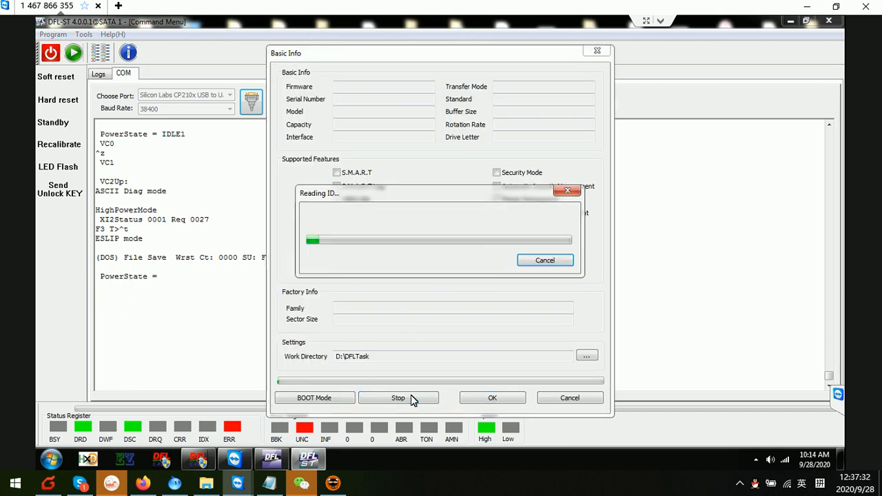
{"action": "left_click", "coordinate": [499, 398]}
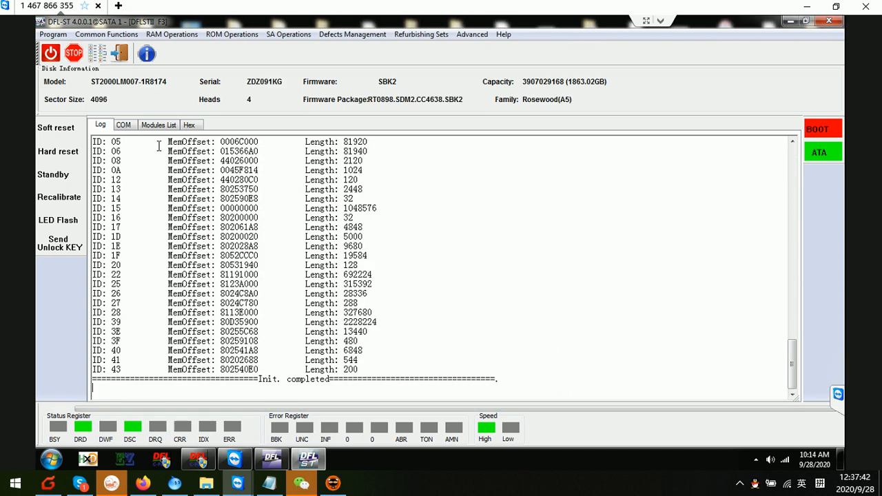
- With Initialize ID(ATA), turn off Offline Defects, Auto Re-assign (read and write) and Media Cache, enable Disable Vacant Active, and apply
{"action": "left_click", "coordinate": [125, 126]}
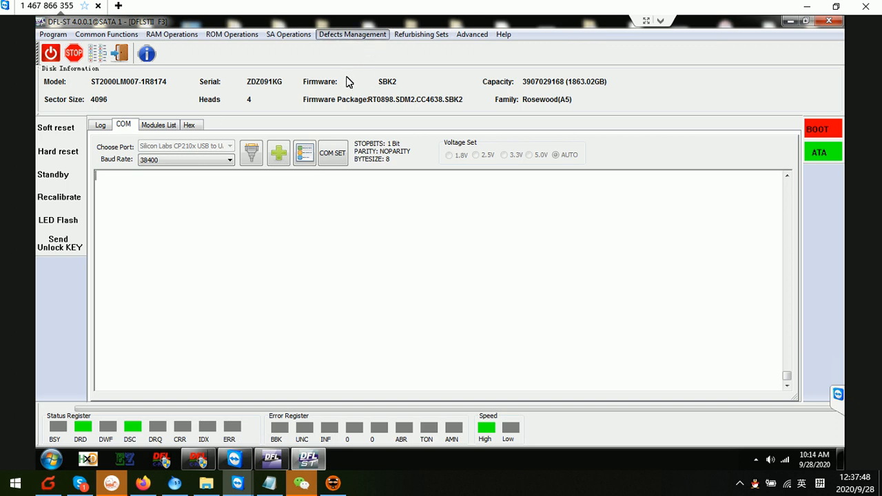
{"action": "left_click", "coordinate": [349, 34]}
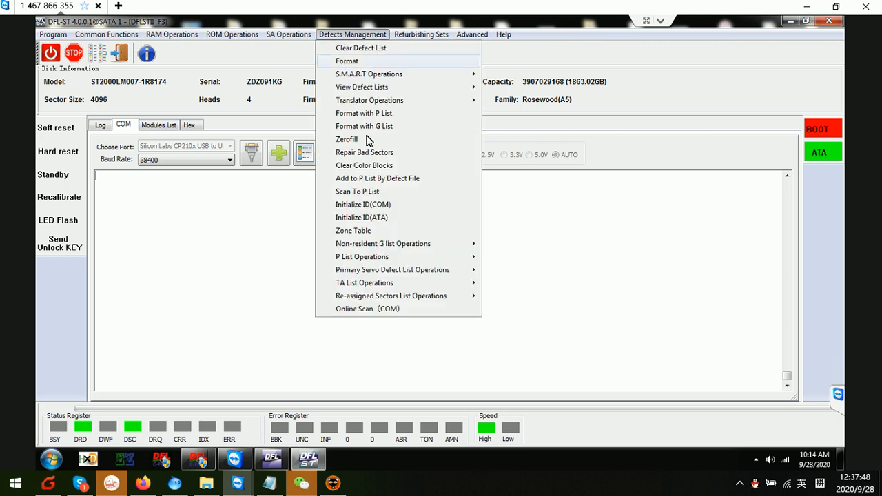
{"action": "left_click", "coordinate": [370, 221]}
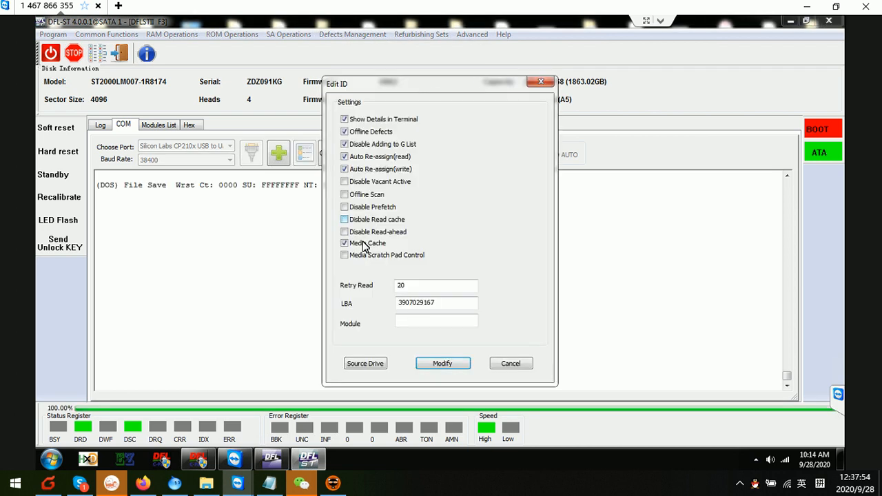
{"action": "left_click", "coordinate": [355, 181]}
{"action": "left_click", "coordinate": [357, 169]}
{"action": "left_click", "coordinate": [357, 157]}
{"action": "left_click", "coordinate": [357, 133]}
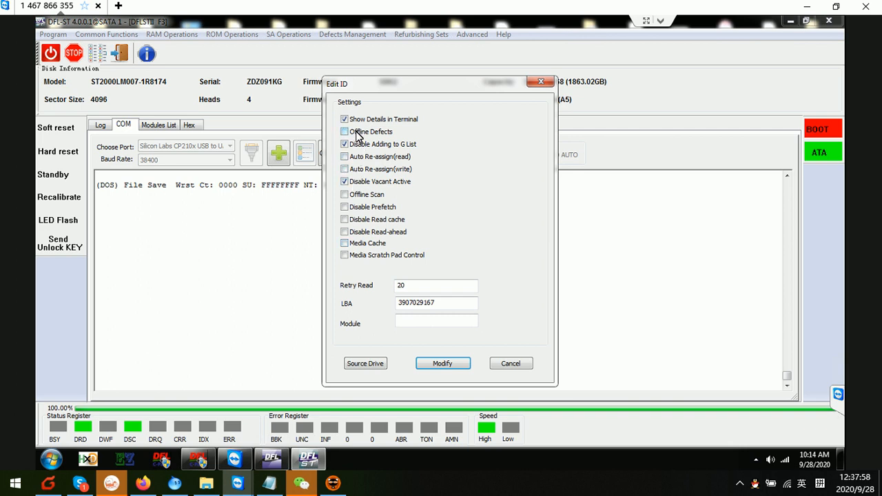
{"action": "left_click", "coordinate": [450, 366]}
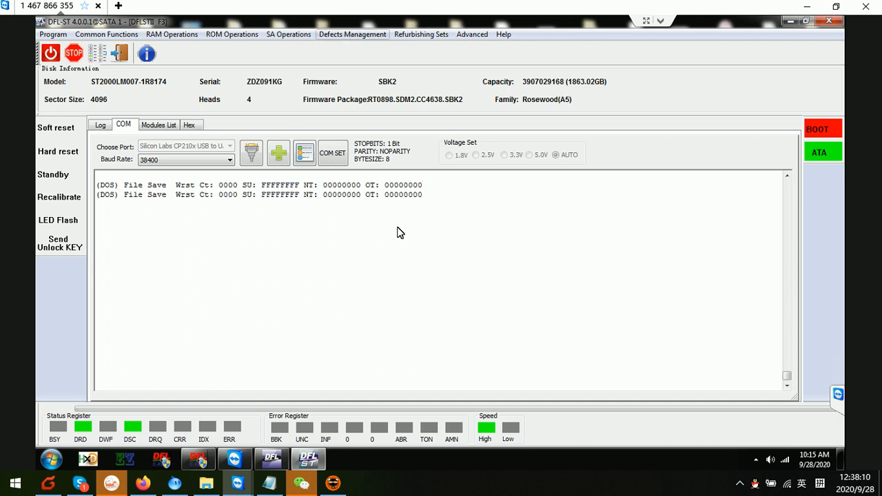
- Enter diagnostic mode with ^z, list the non-resident G-list with V40, and return to ESLIP mode with ^t
{"action": "key", "text": "ctrl+z"}
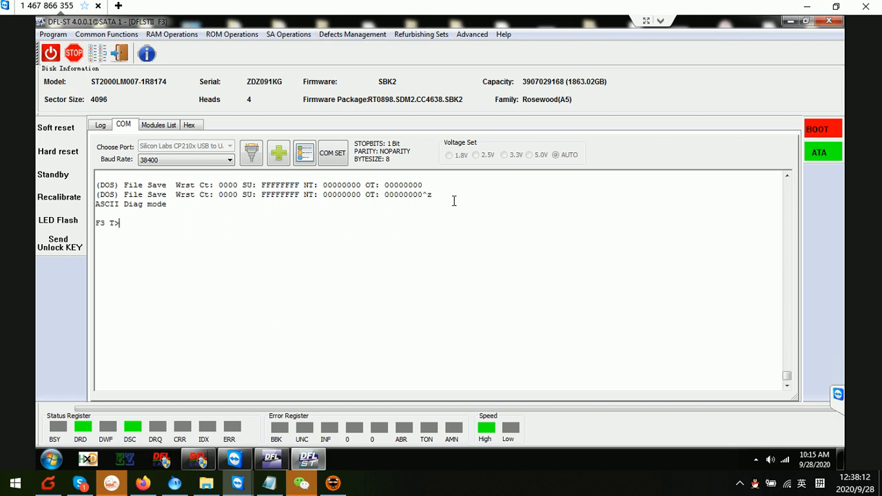
{"action": "type", "text": "V40"}
{"action": "key", "text": "Return"}
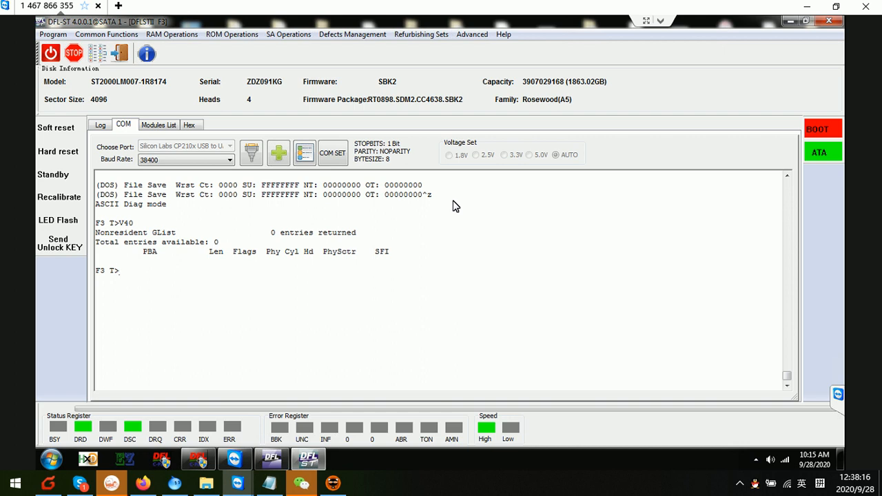
{"action": "key", "text": "ctrl+t"}
- Open the SYS file editor and set the port to SYS, file ID to 35, and volume to 3
{"action": "left_click", "coordinate": [295, 38]}
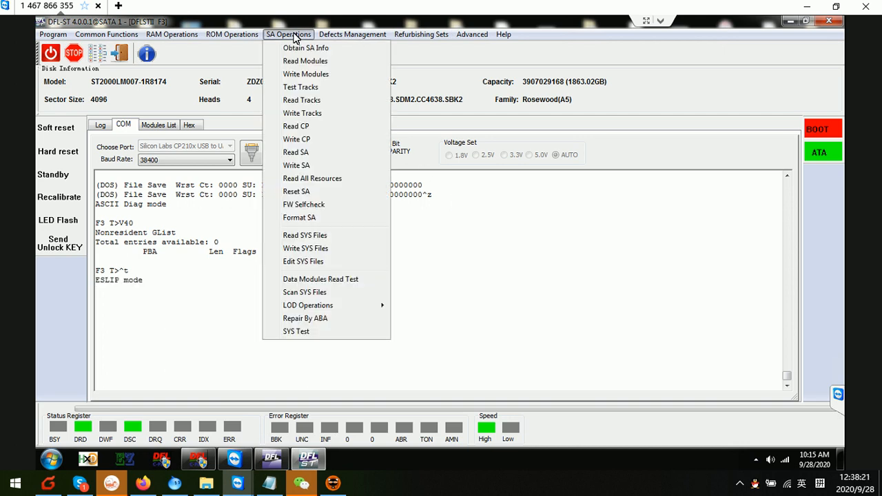
{"action": "left_click", "coordinate": [311, 267]}
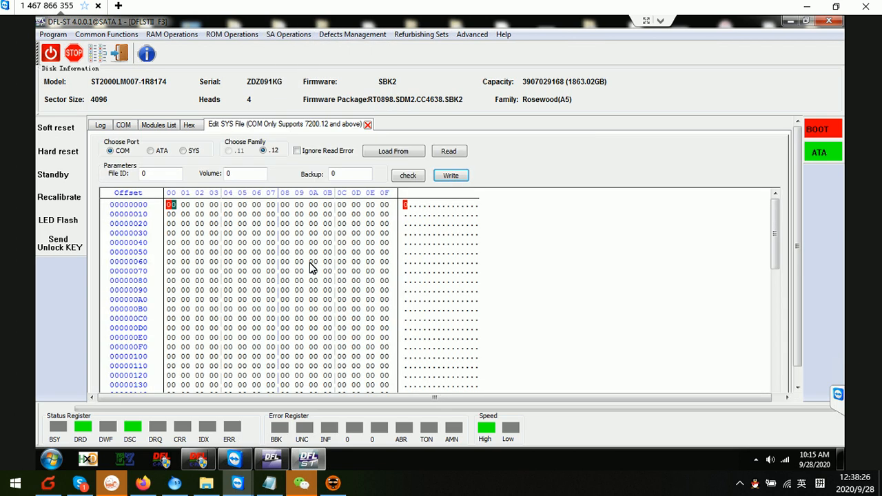
{"action": "left_click", "coordinate": [183, 150]}
{"action": "left_click", "coordinate": [171, 175]}
{"action": "key", "text": "BackSpace"}
{"action": "type", "text": "35"}
{"action": "double_click", "coordinate": [236, 174]}
{"action": "type", "text": "3"}
- Load 35.rpm from the drive's SYS backup folder and write it to the drive with the SYS file check
{"action": "left_click", "coordinate": [396, 152]}
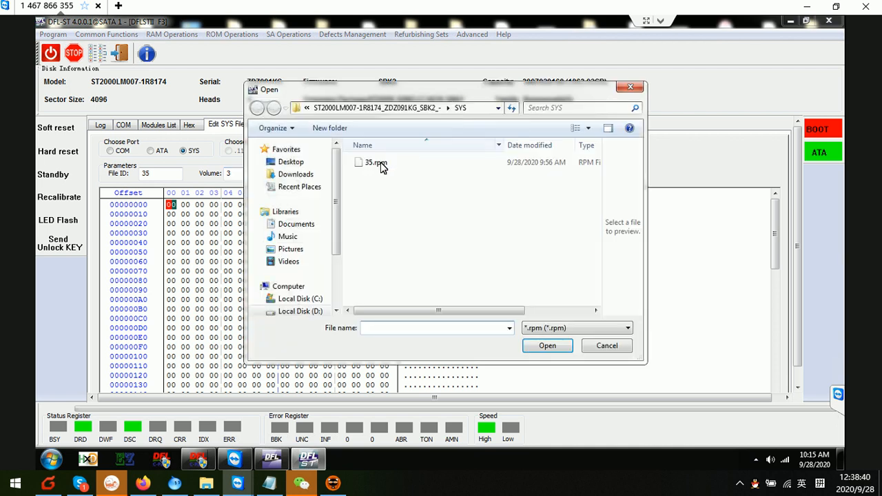
{"action": "left_click", "coordinate": [377, 163]}
{"action": "double_click", "coordinate": [381, 164]}
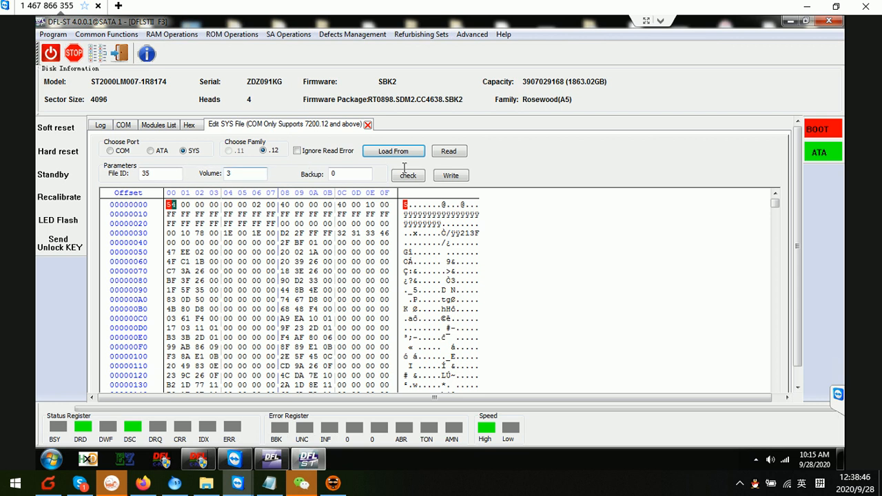
{"action": "left_click", "coordinate": [449, 176]}
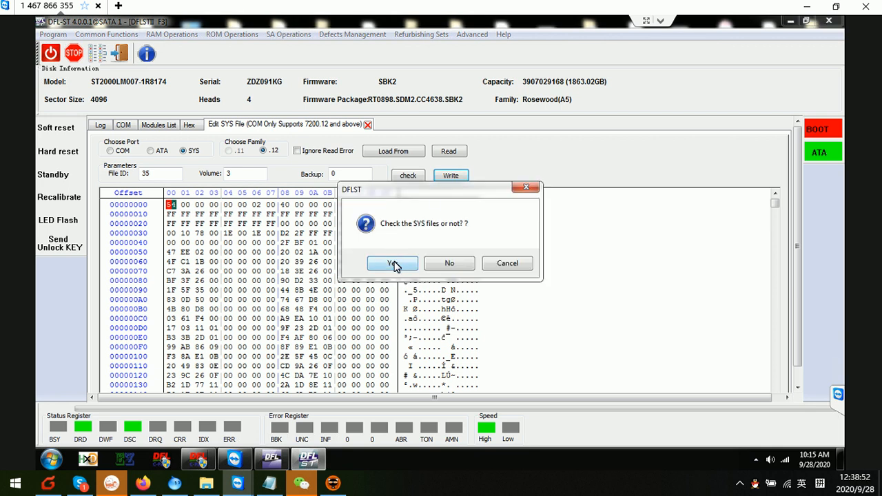
{"action": "left_click", "coordinate": [393, 264]}
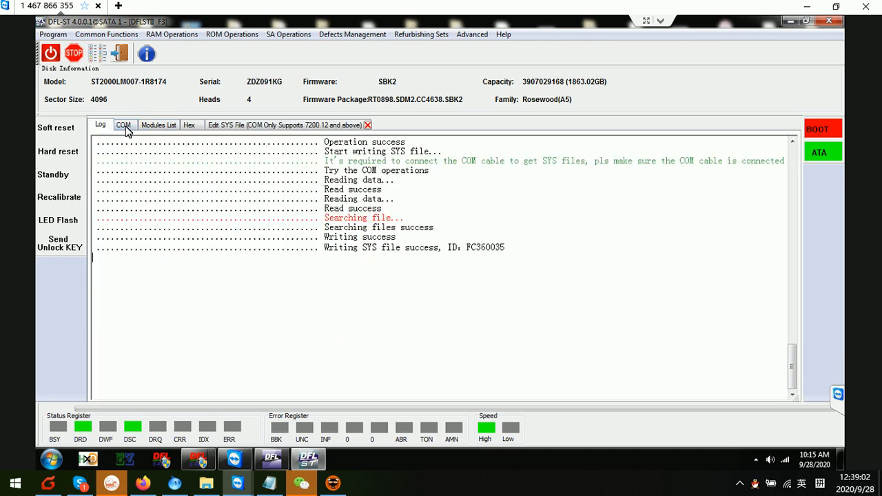
- Return to the terminal's diagnostic prompt with ^z and list the non-resident G-list with V40 after the SYS file write
{"action": "left_click", "coordinate": [126, 126]}
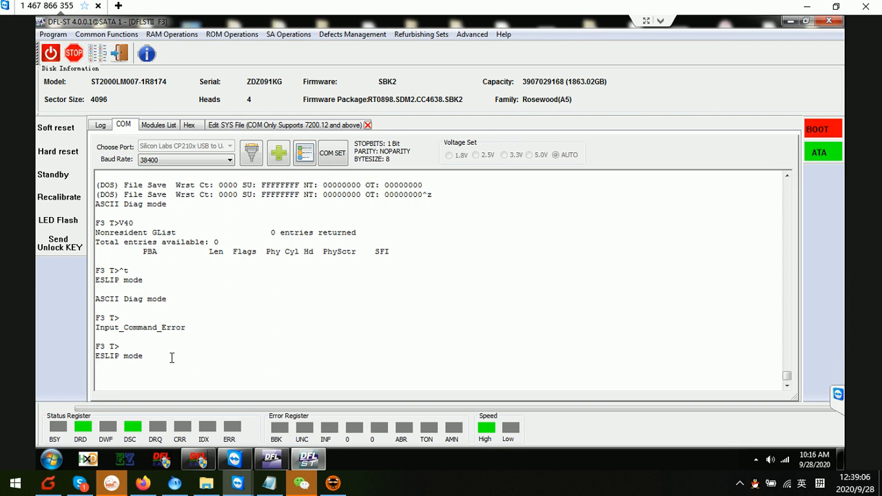
{"action": "key", "text": "ctrl+z"}
{"action": "type", "text": "V40"}
{"action": "key", "text": "Return"}
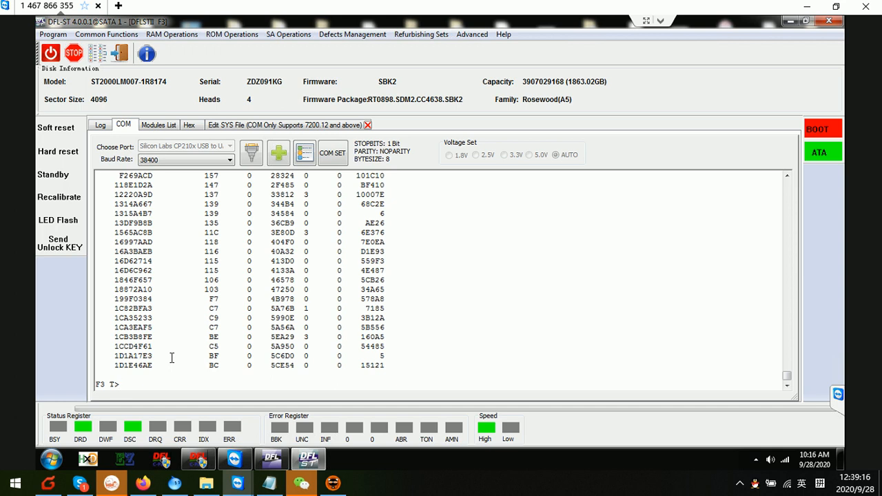
- Run i4,1,22 at the diagnostic prompt, and format the user partition with m0,6,2,,,,,22
{"action": "type", "text": "i4,1,22"}
{"action": "key", "text": "Return"}
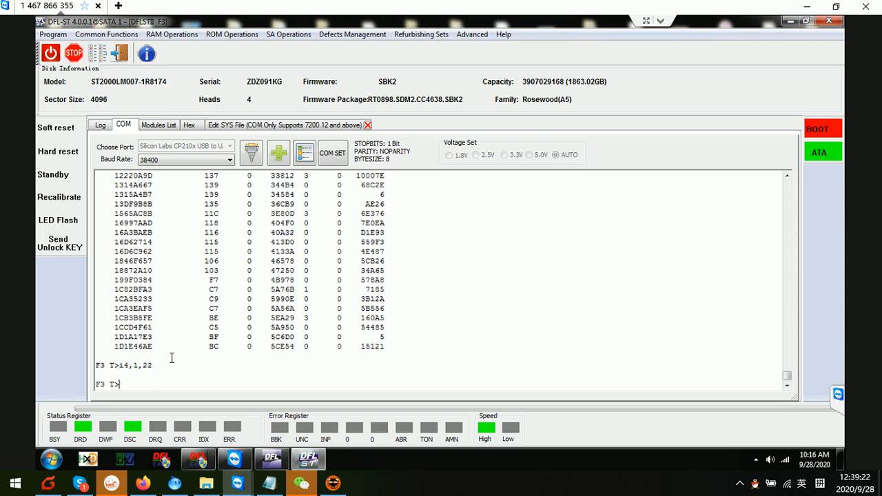
{"action": "type", "text": "m0,6,2,,,,,22"}
{"action": "key", "text": "Return"}
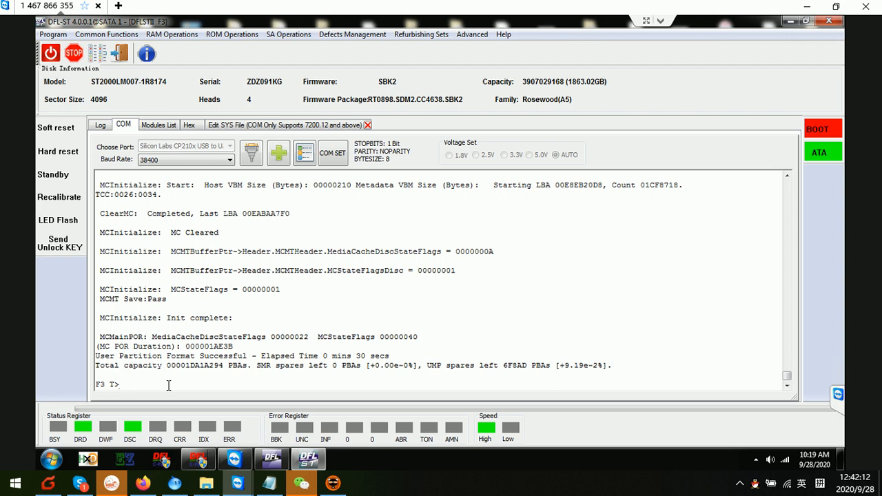
- Recheck the non-resident G-list with V40 after the format, review its entries, and switch to ESLIP mode with ^t
{"action": "type", "text": "V40"}
{"action": "key", "text": "Return"}
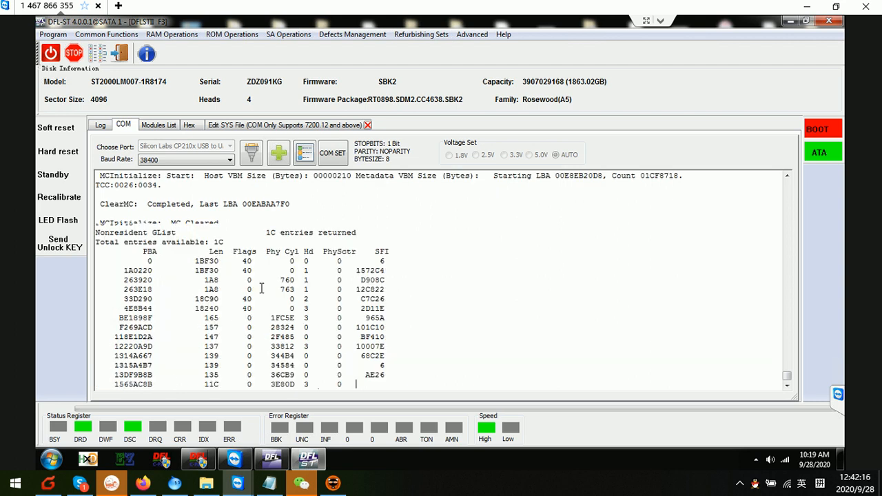
{"action": "scroll", "coordinate": [274, 251], "scroll_direction": "up", "scroll_amount": 7}
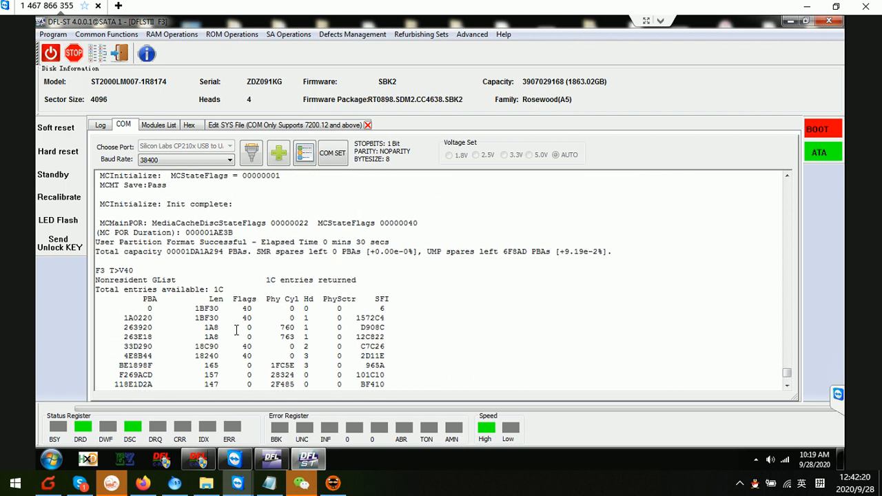
{"action": "scroll", "coordinate": [235, 335], "scroll_direction": "down", "scroll_amount": 4}
{"action": "scroll", "coordinate": [181, 345], "scroll_direction": "down", "scroll_amount": 3}
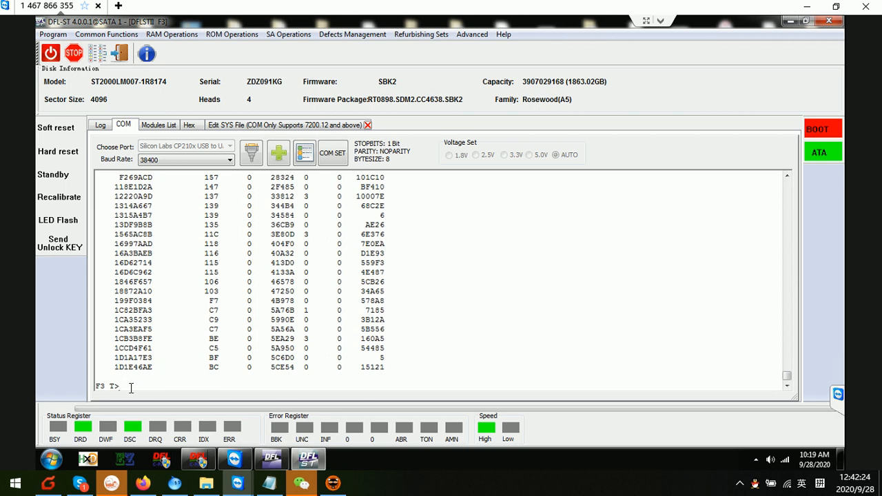
{"action": "key", "text": "ctrl+t"}
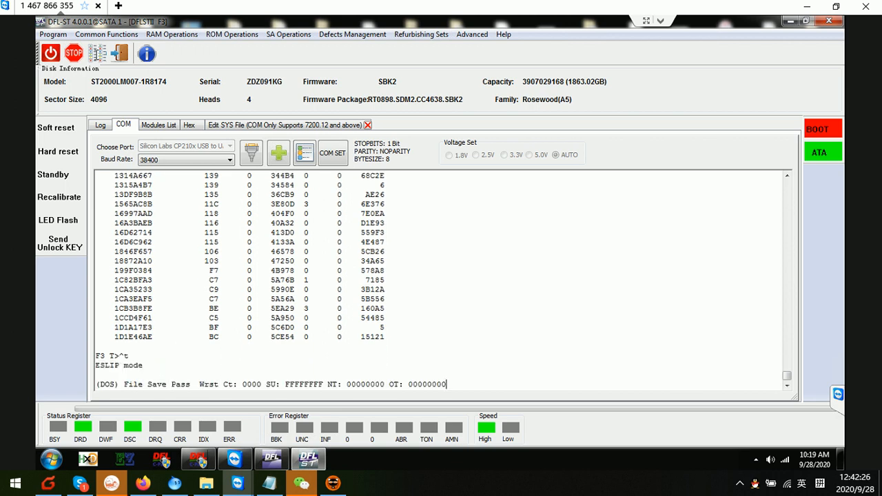
{"action": "left_click", "coordinate": [97, 55]}
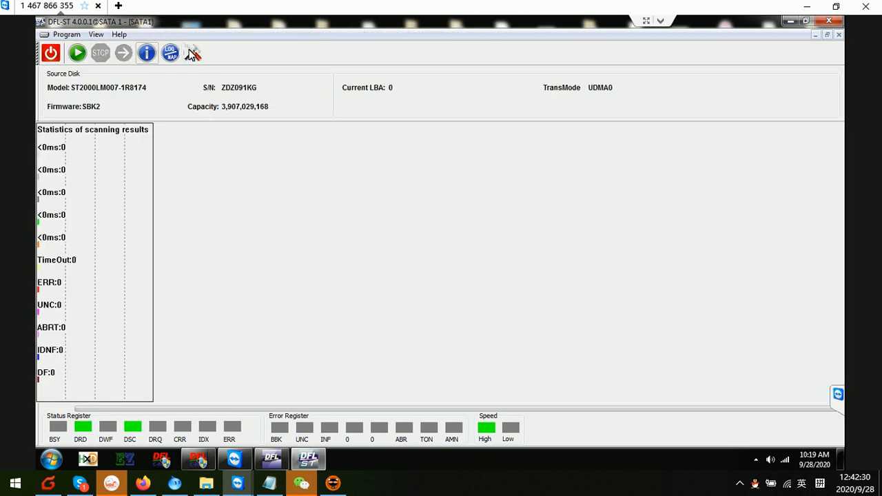
{"action": "left_click", "coordinate": [193, 53]}
{"action": "double_click", "coordinate": [428, 116]}
{"action": "type", "text": "3700000000"}
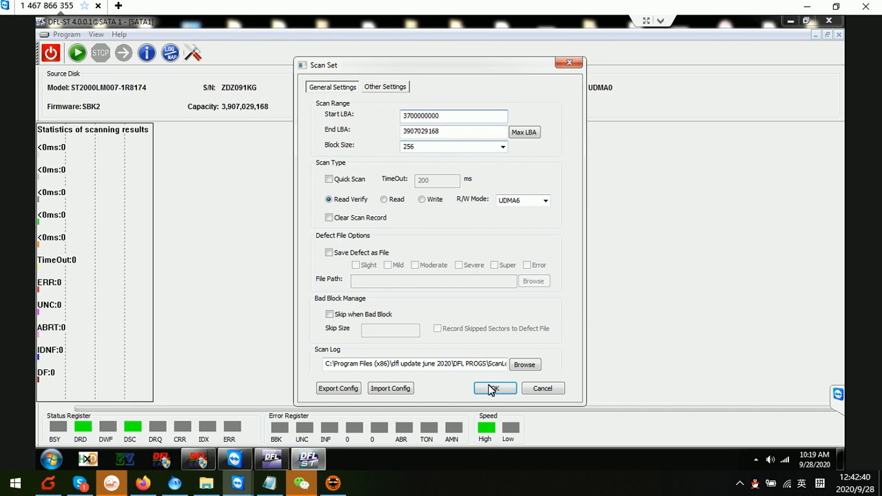
{"action": "left_click", "coordinate": [492, 388]}
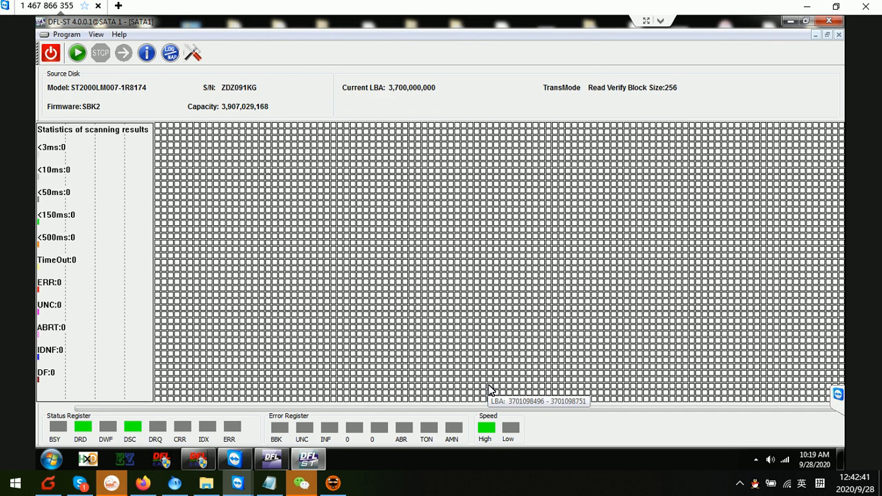
{"action": "left_click", "coordinate": [78, 54]}
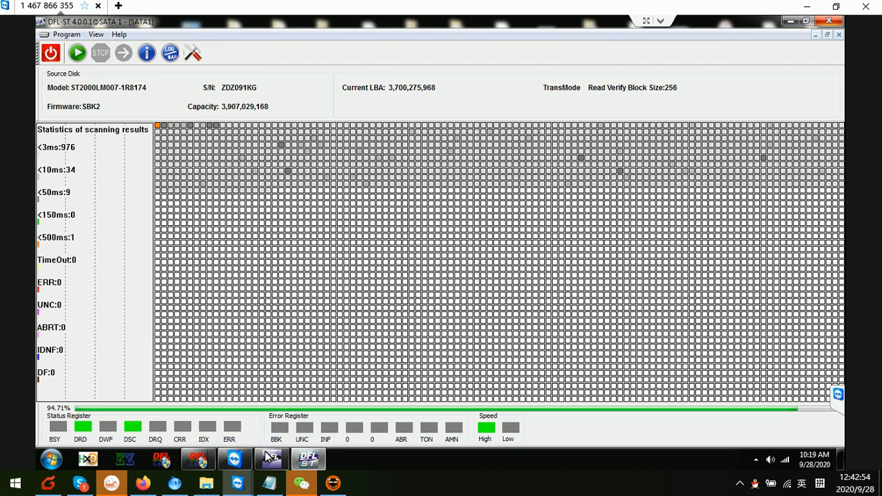
- Switch to DFL cPanel and launch the DDP data extraction module for the SATA 1 port
{"action": "left_click", "coordinate": [198, 463]}
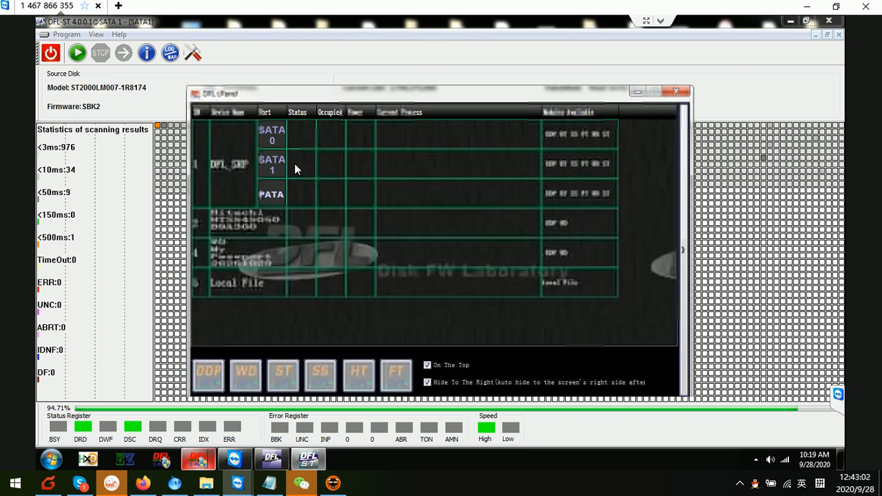
{"action": "left_click", "coordinate": [294, 166]}
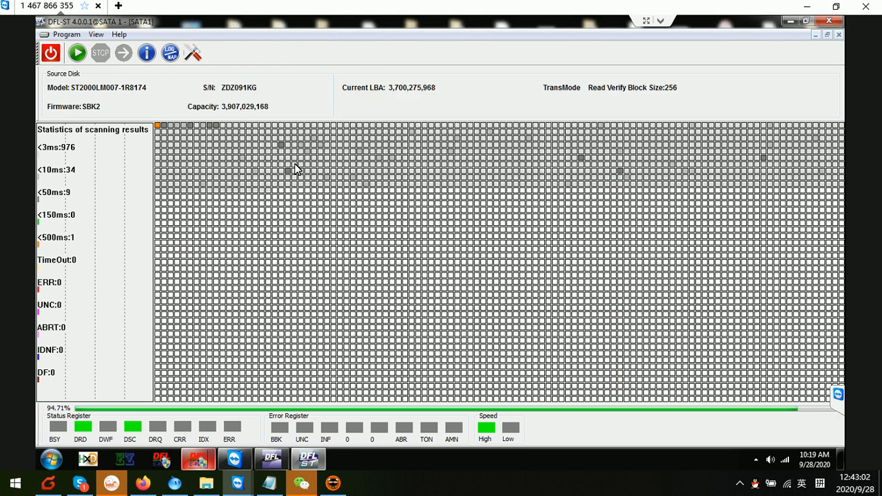
{"action": "left_click", "coordinate": [200, 462]}
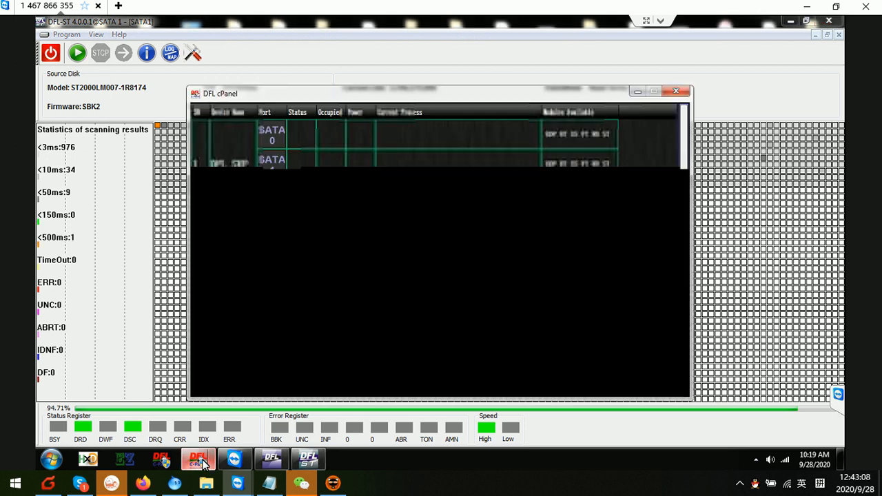
{"action": "left_click", "coordinate": [297, 170]}
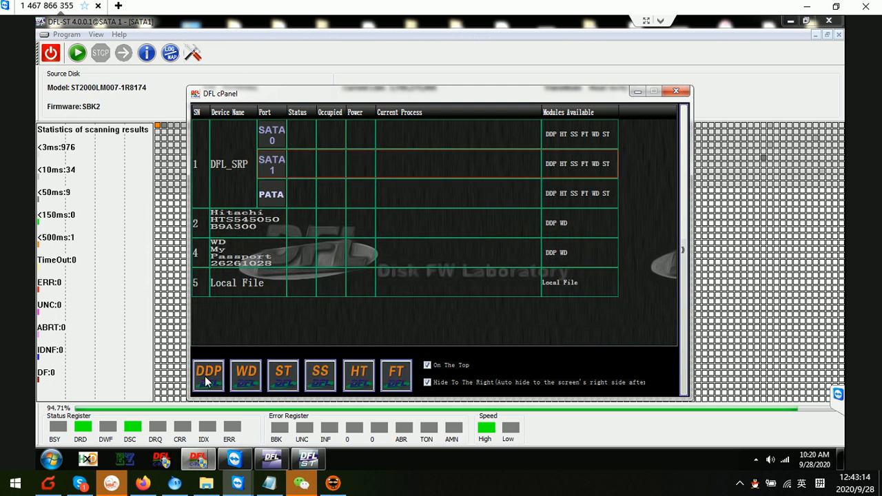
{"action": "left_click", "coordinate": [207, 378]}
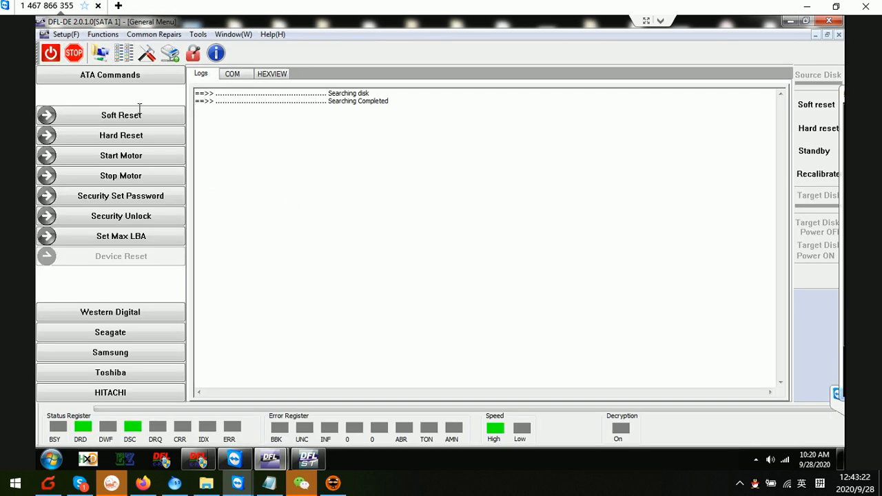
- Create a File Extraction task for the SATA 1 source disk with a Binary bitmap NewTask.map and Auto-expand partition enabled
{"action": "left_click", "coordinate": [102, 54]}
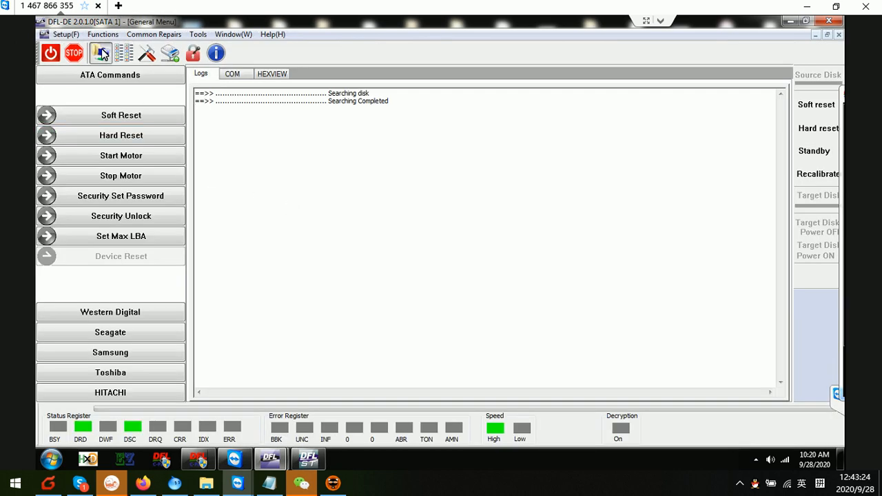
{"action": "left_click", "coordinate": [459, 167]}
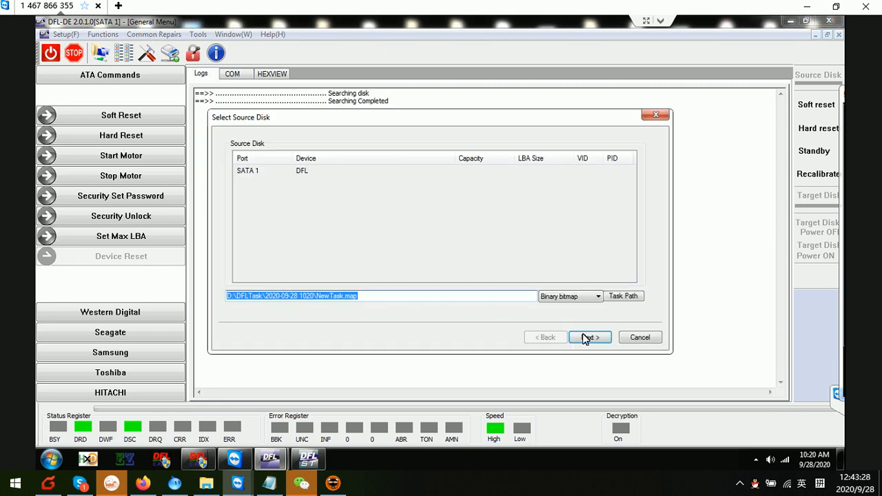
{"action": "left_click", "coordinate": [592, 338]}
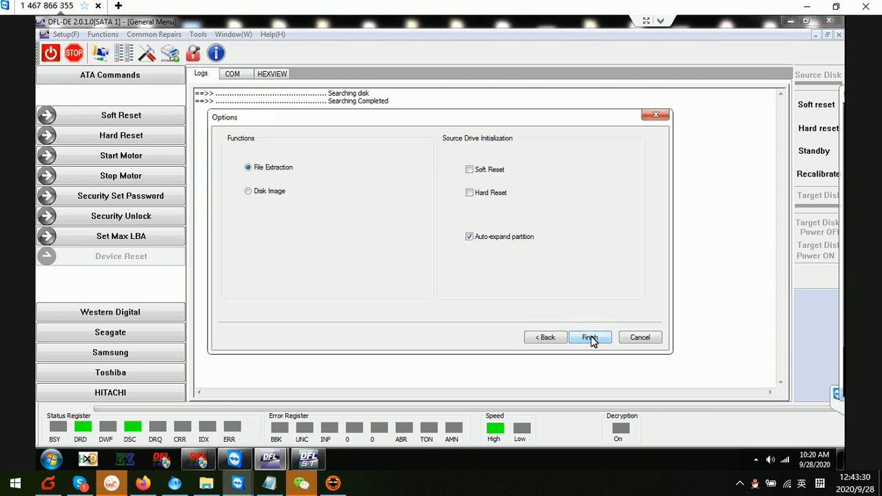
{"action": "left_click", "coordinate": [590, 338]}
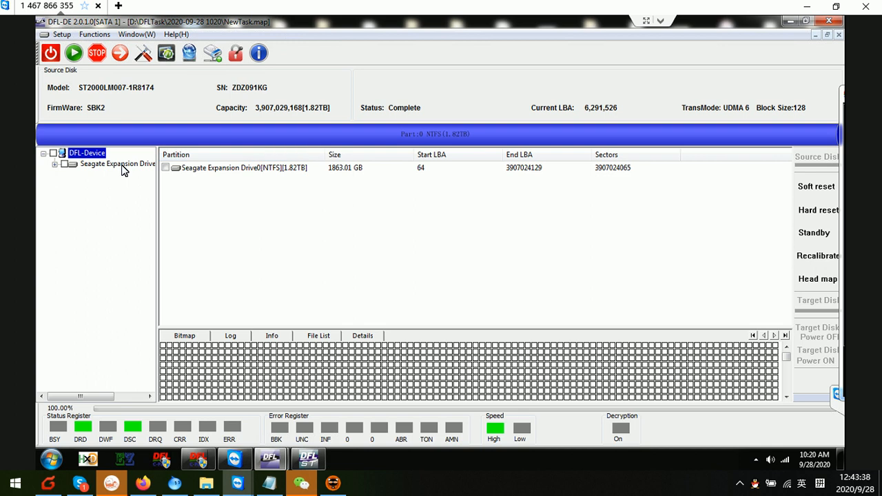
- Open the Seagate Expansion Drive partition, expand its Root folder in the directory tree, and look through the folders
{"action": "left_click", "coordinate": [123, 170]}
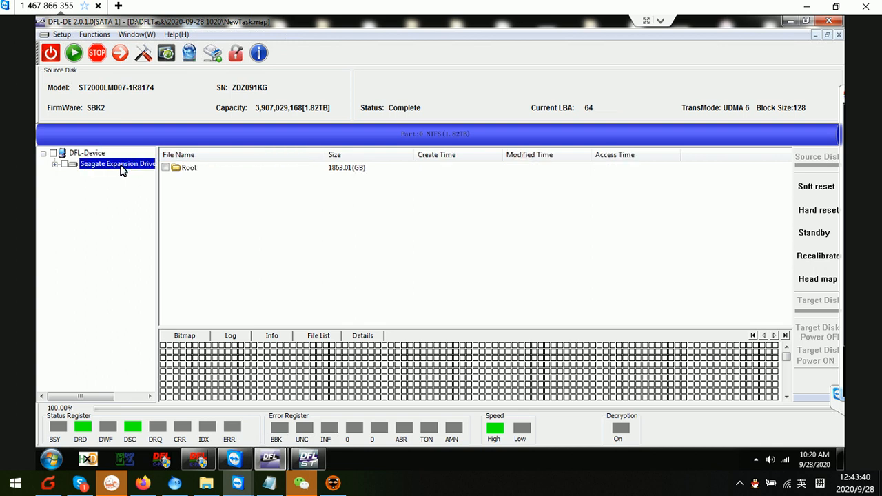
{"action": "double_click", "coordinate": [118, 169]}
{"action": "left_click", "coordinate": [100, 178]}
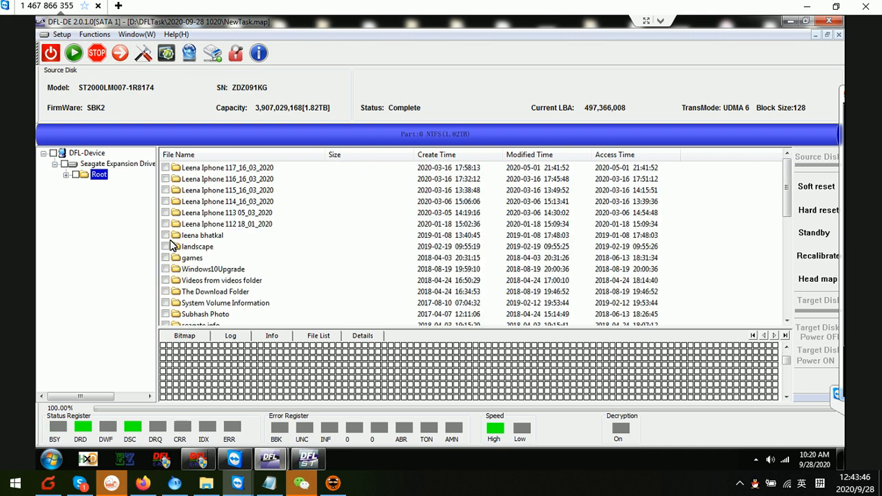
{"action": "left_click", "coordinate": [92, 177]}
{"action": "double_click", "coordinate": [91, 178]}
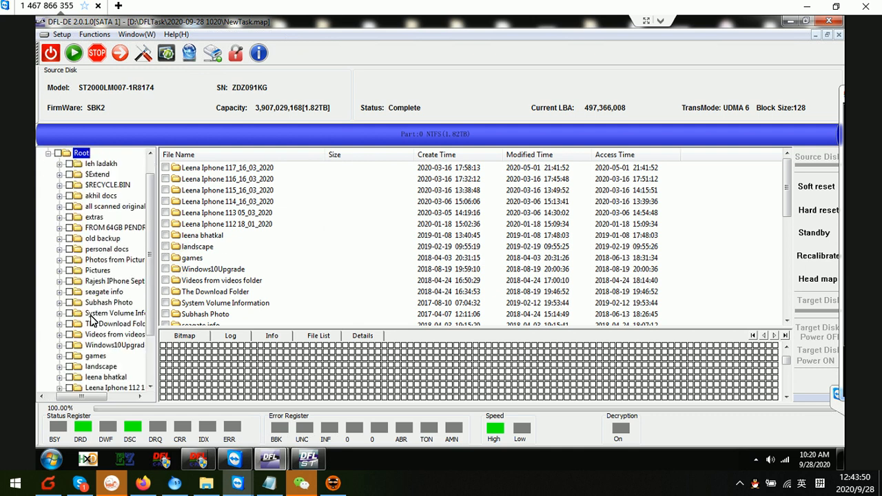
{"action": "scroll", "coordinate": [118, 325], "scroll_direction": "down", "scroll_amount": 2}
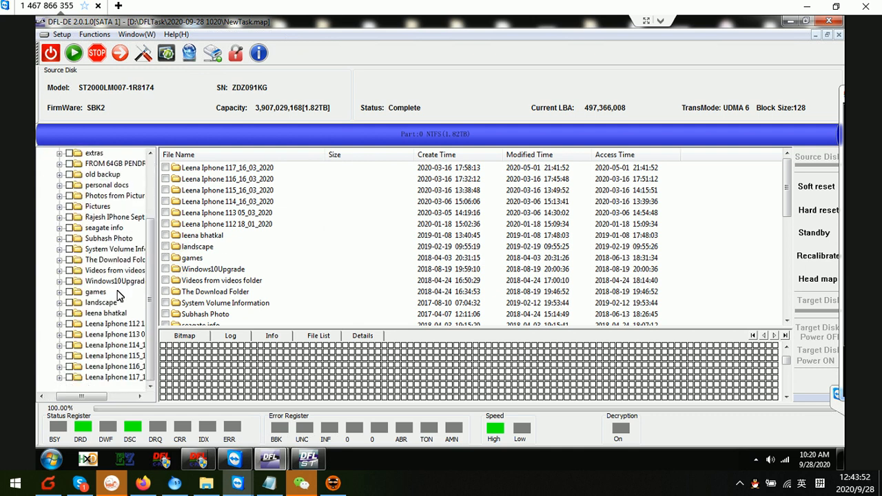
{"action": "scroll", "coordinate": [276, 159], "scroll_direction": "up", "scroll_amount": 1}
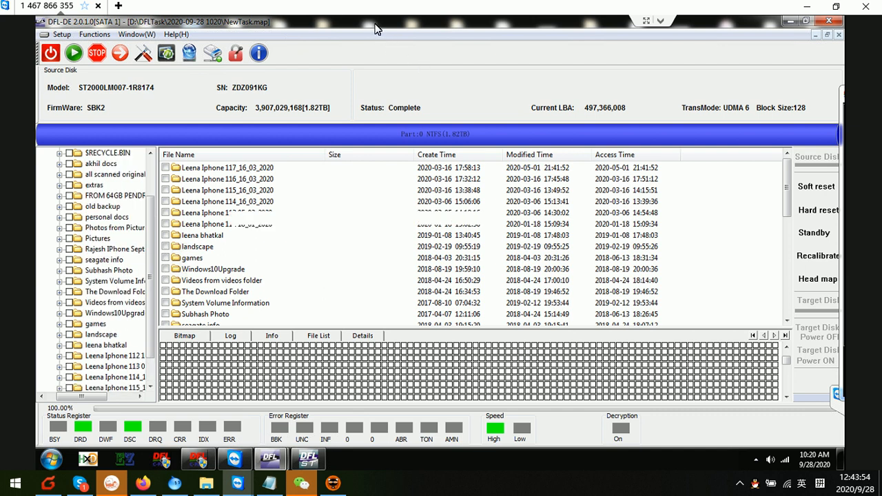
- Reduce the extraction task window from full size, mark the "Photos from Pictur…" folder with its contents, and view its recovery options
{"action": "double_click", "coordinate": [375, 29]}
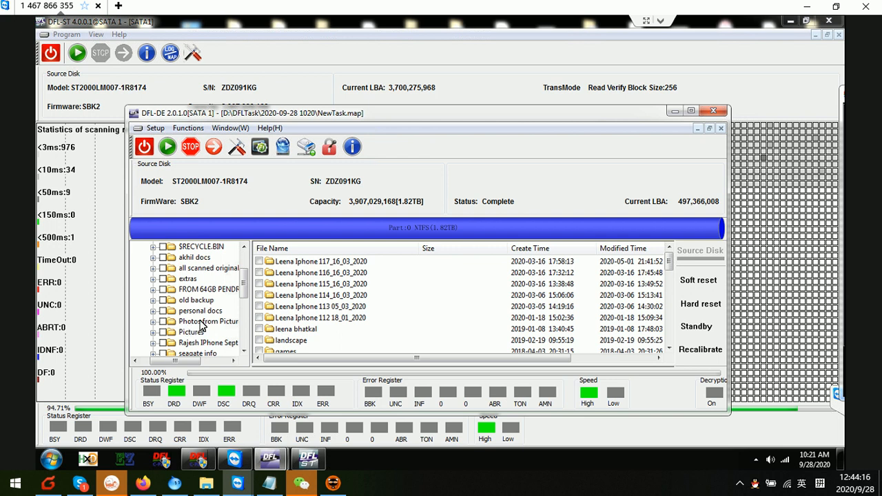
{"action": "left_click", "coordinate": [200, 325]}
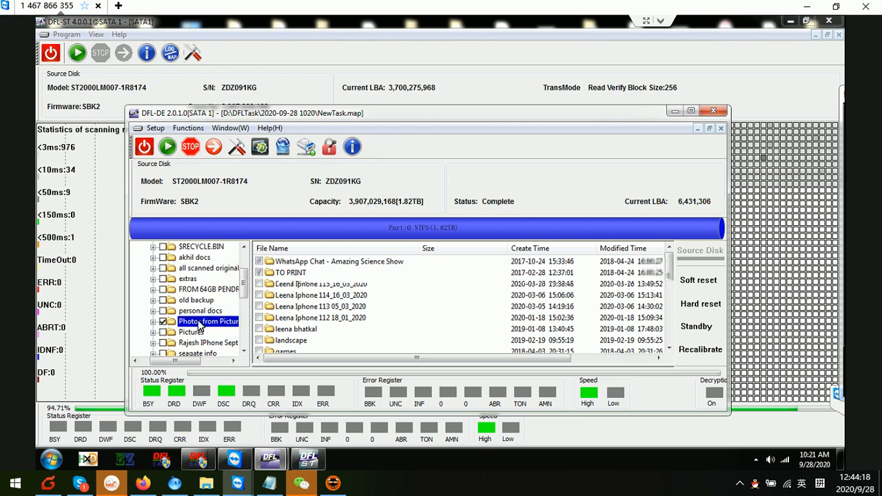
{"action": "right_click", "coordinate": [199, 325]}
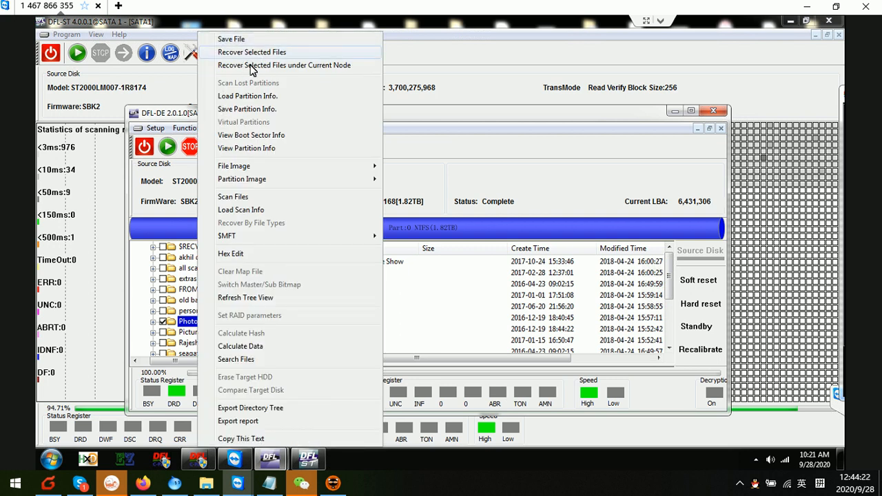
{"action": "left_click", "coordinate": [577, 102]}
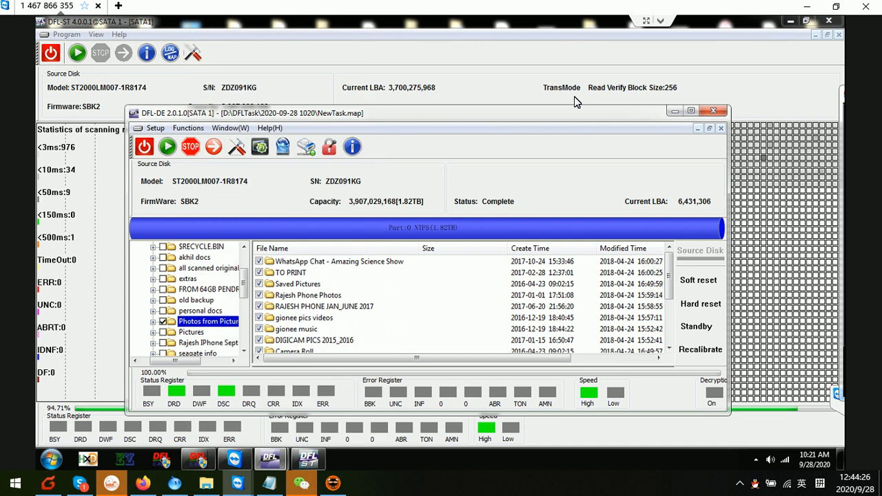